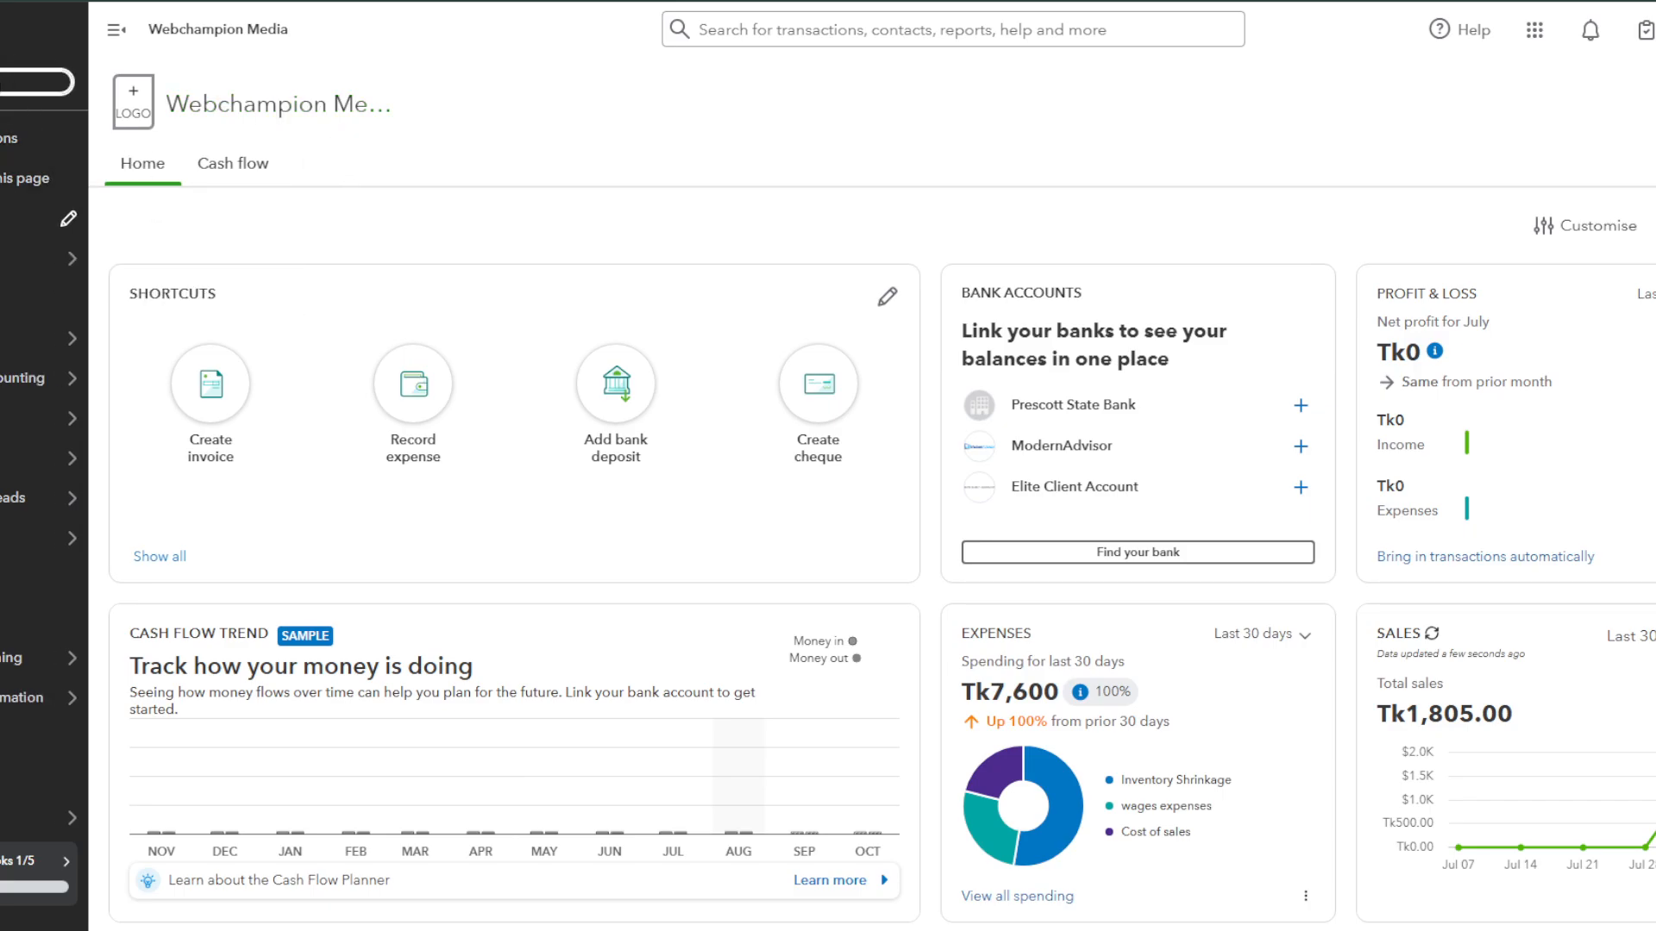
Step: Start a new invoice and edit its current Standard template in the customisation editor
left_click(34, 82)
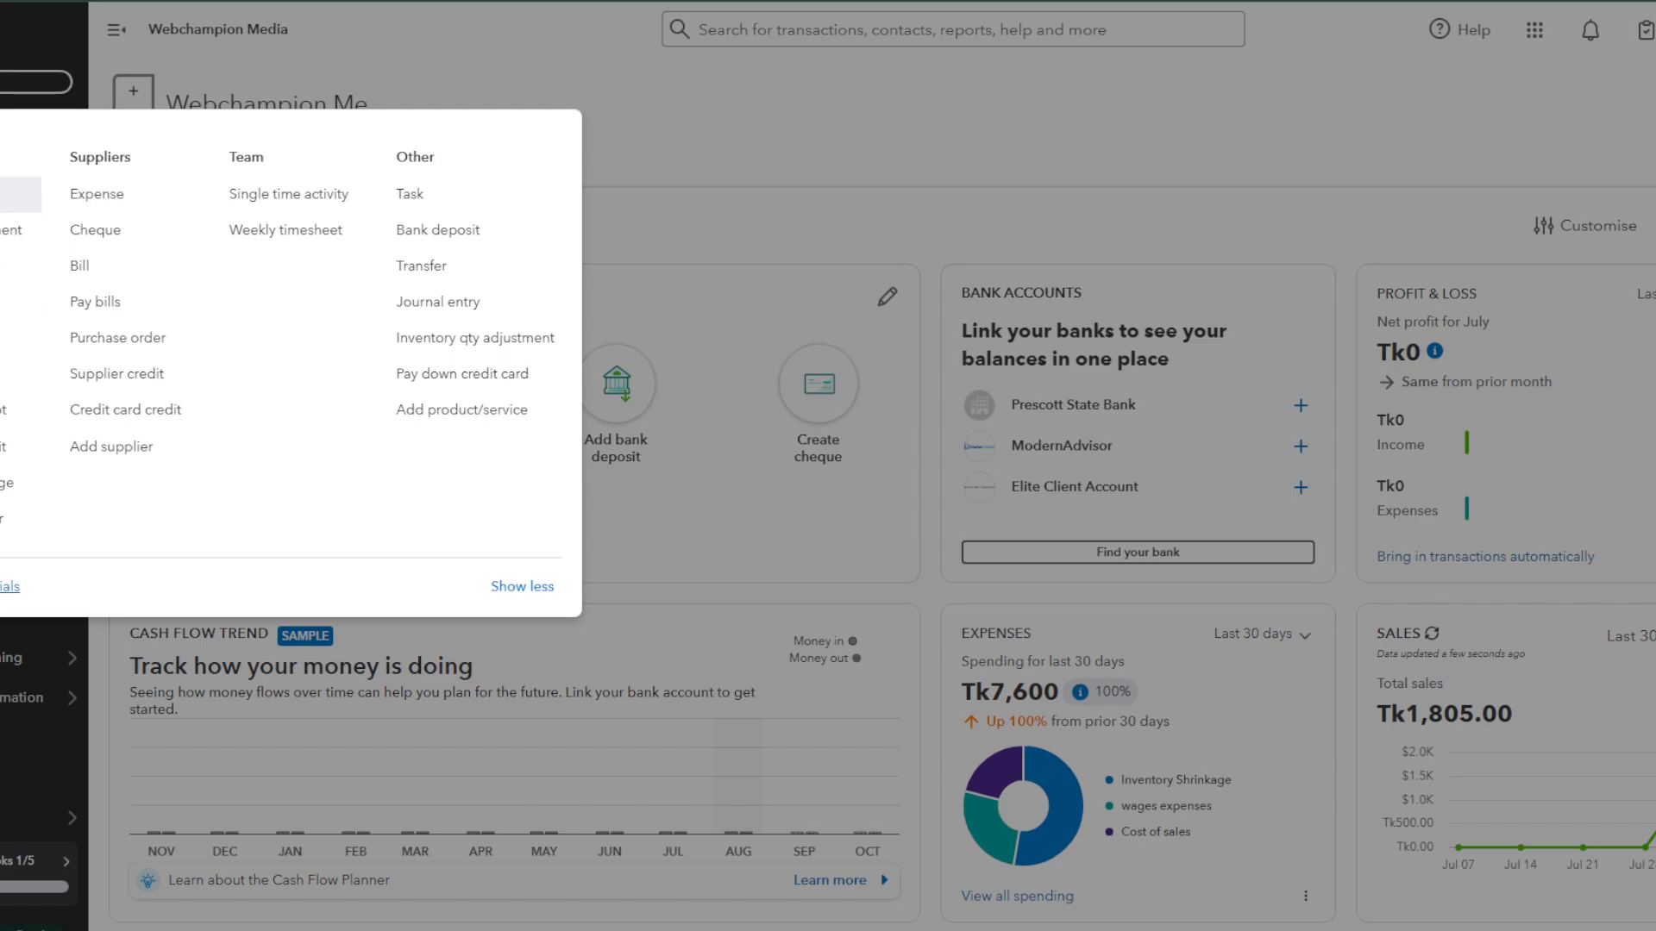
left_click(17, 194)
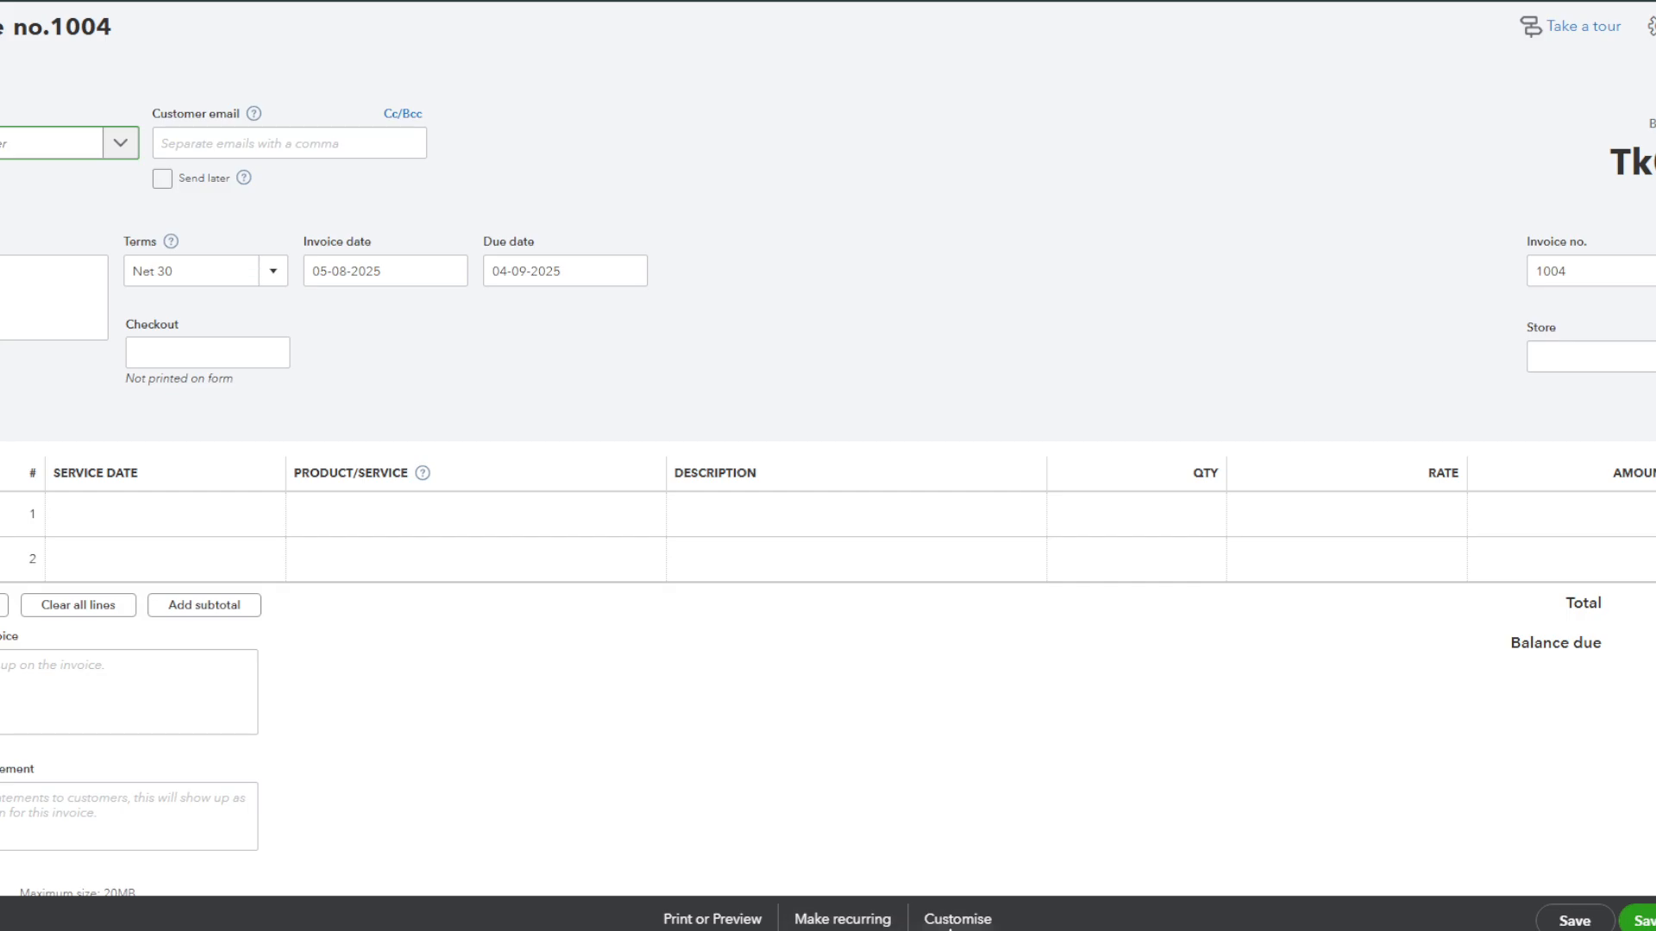
left_click(966, 920)
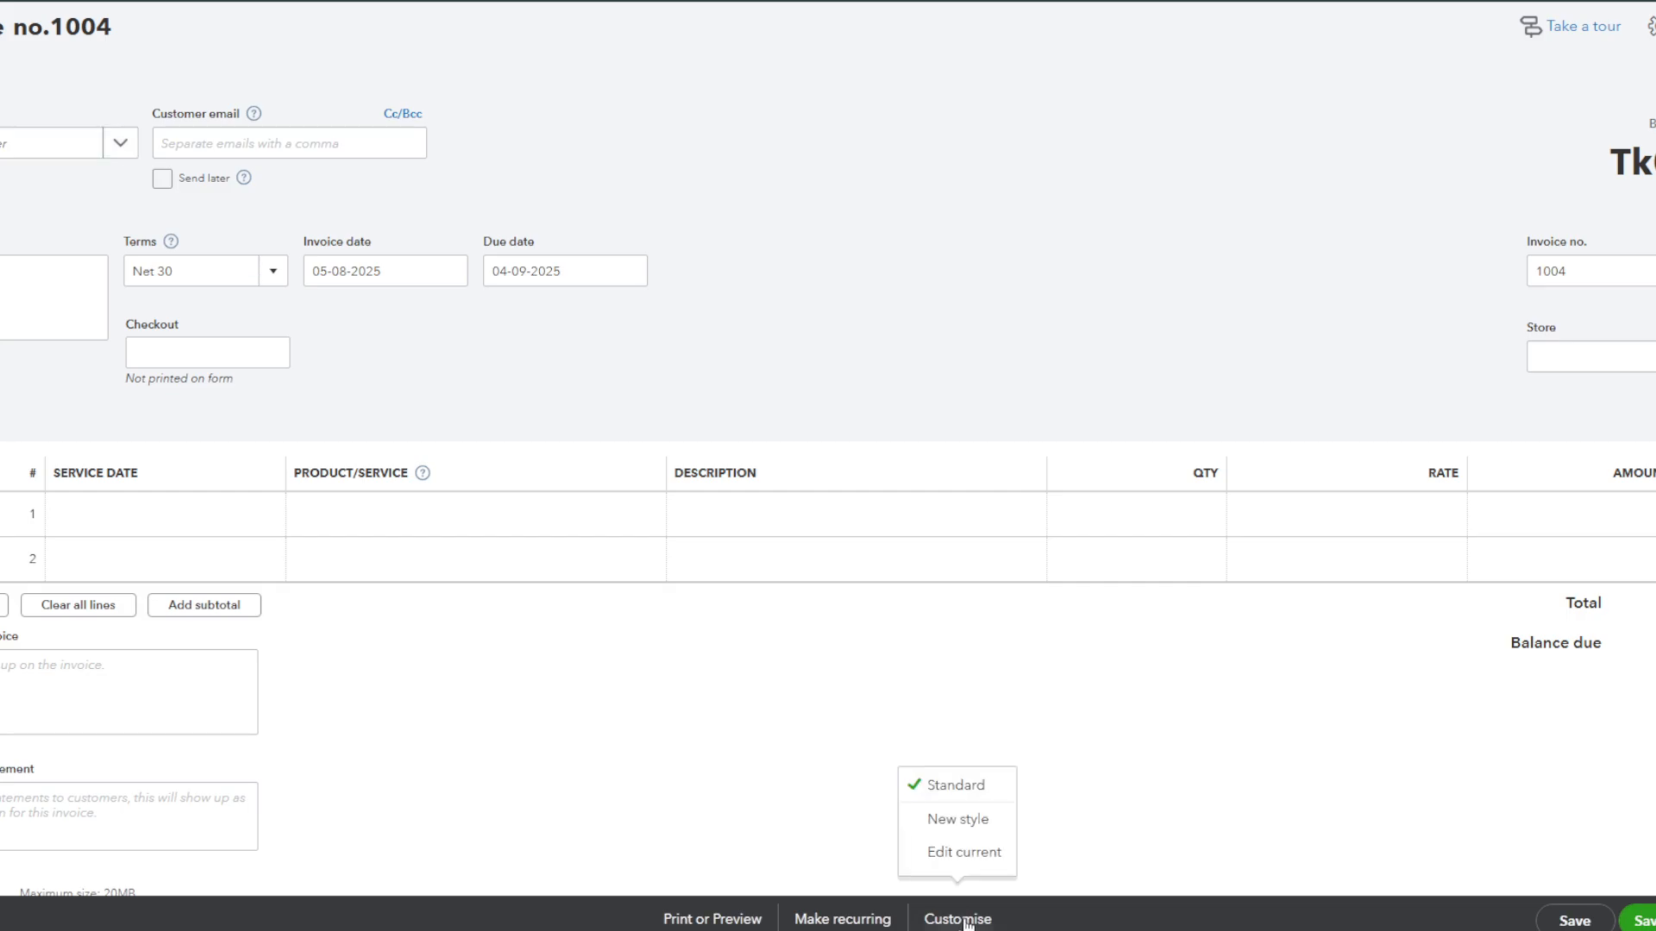
left_click(966, 854)
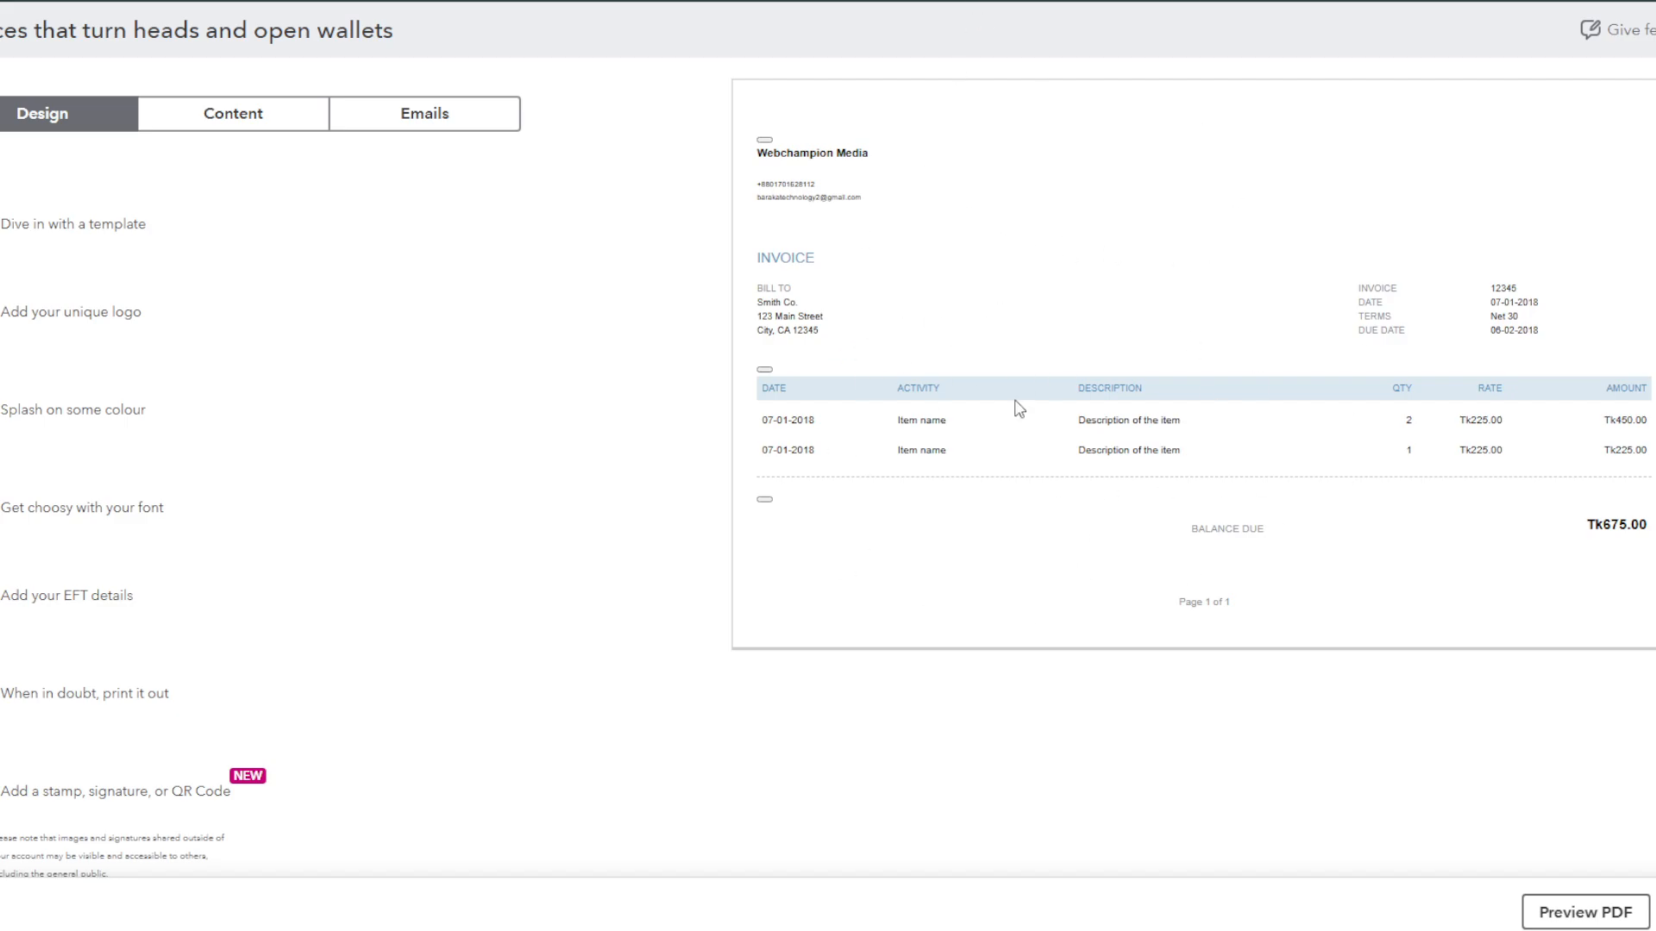
Step: Compare the Friendly, Bold, Modern and Airy templates, then settle on the Fresh layout
scroll(916, 528, "down", 1)
scroll(886, 509, "up", 1)
left_click(5, 224)
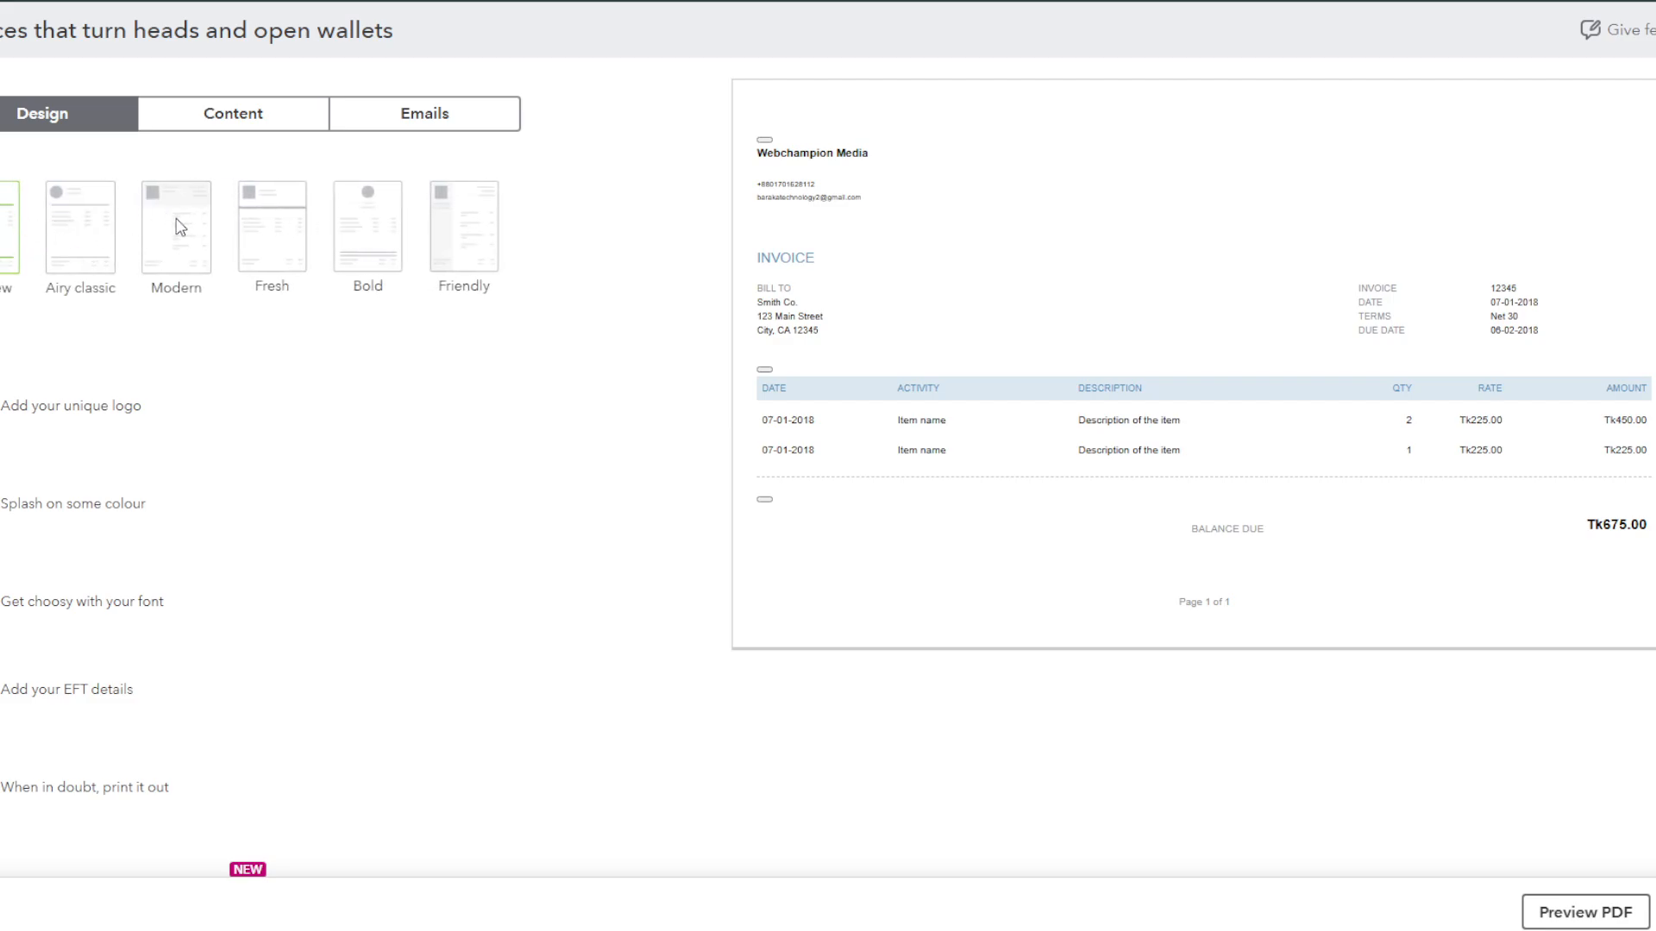
left_click(463, 246)
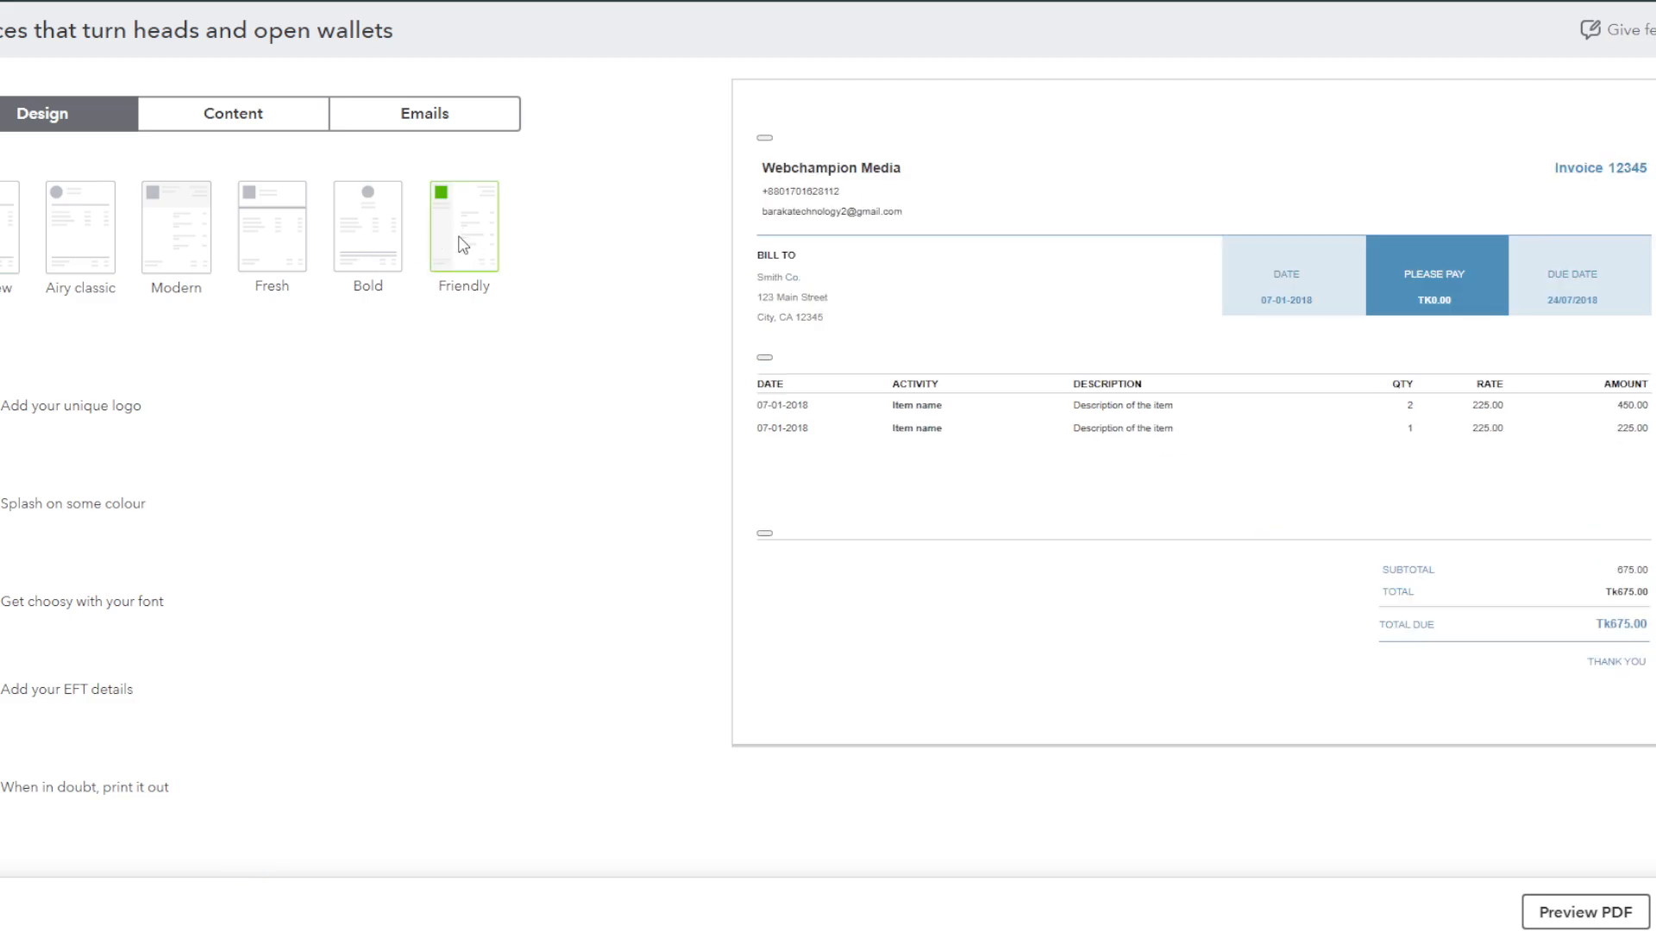
left_click(359, 220)
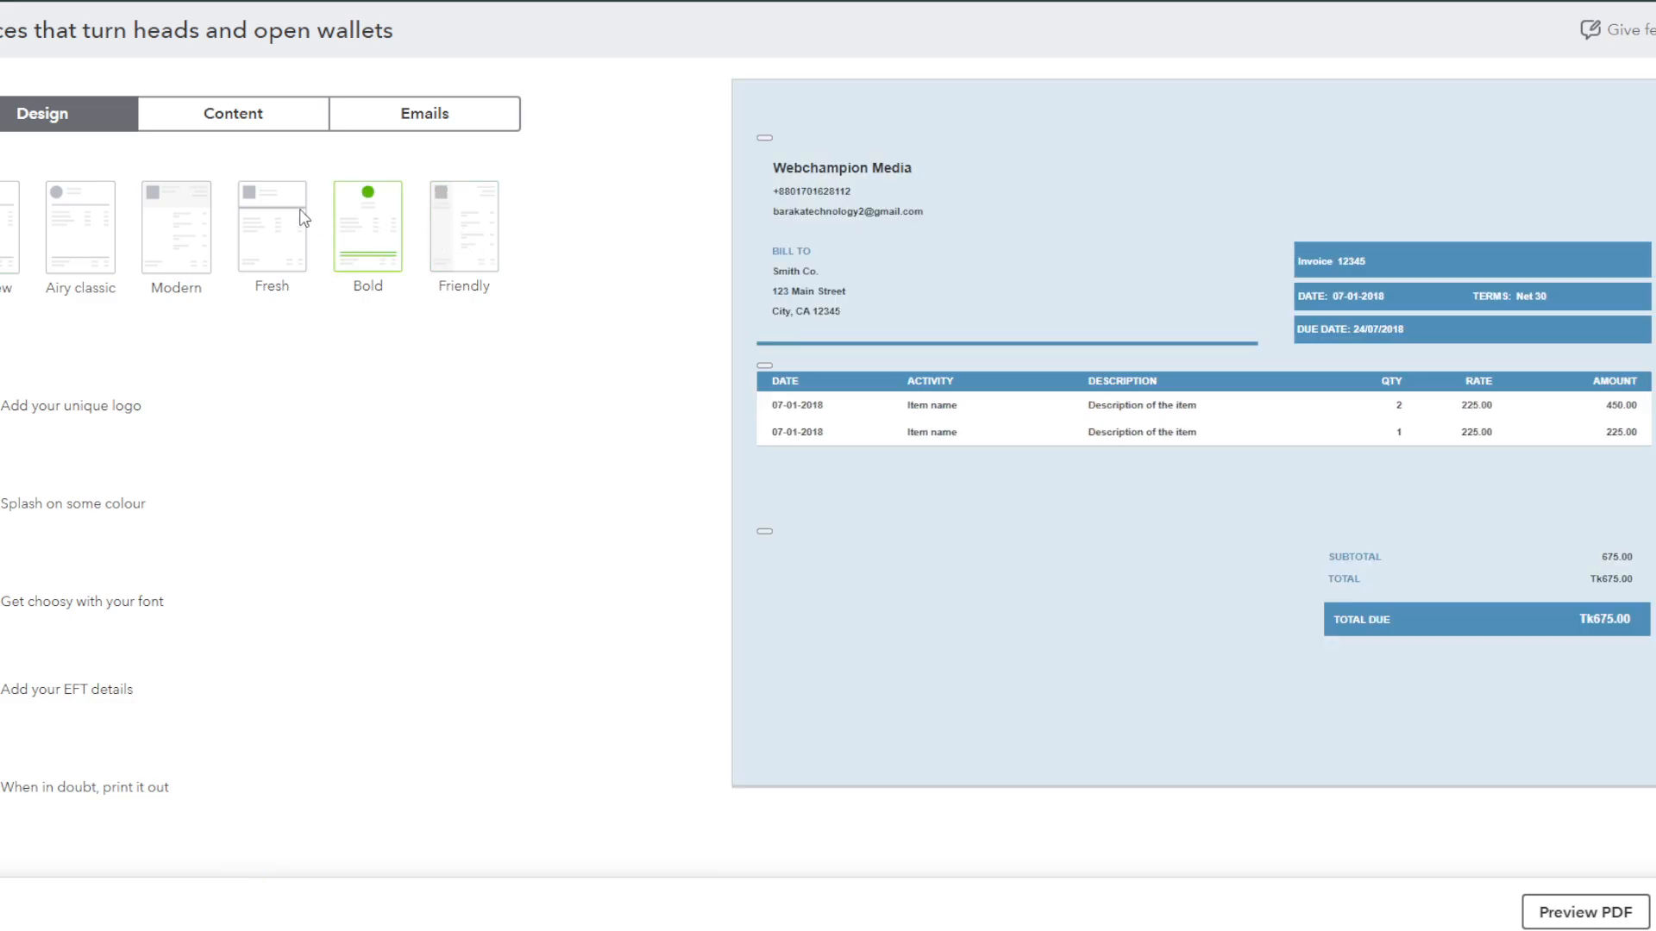
left_click(252, 215)
left_click(190, 223)
left_click(87, 226)
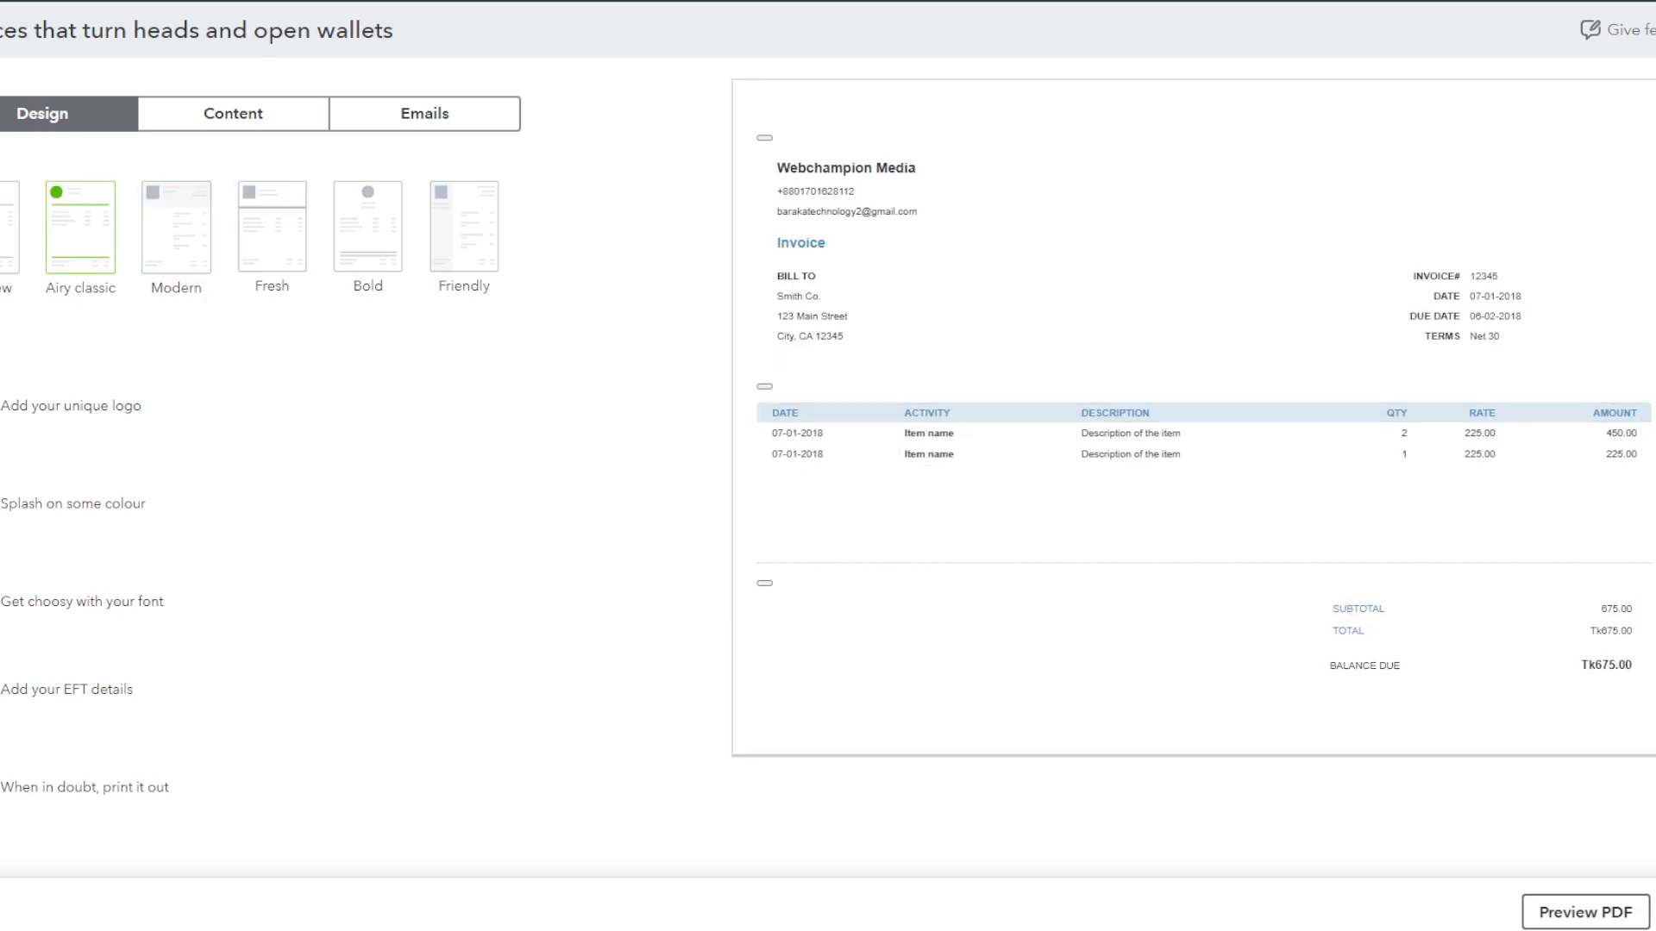
left_click(13, 217)
left_click(239, 224)
left_click(360, 224)
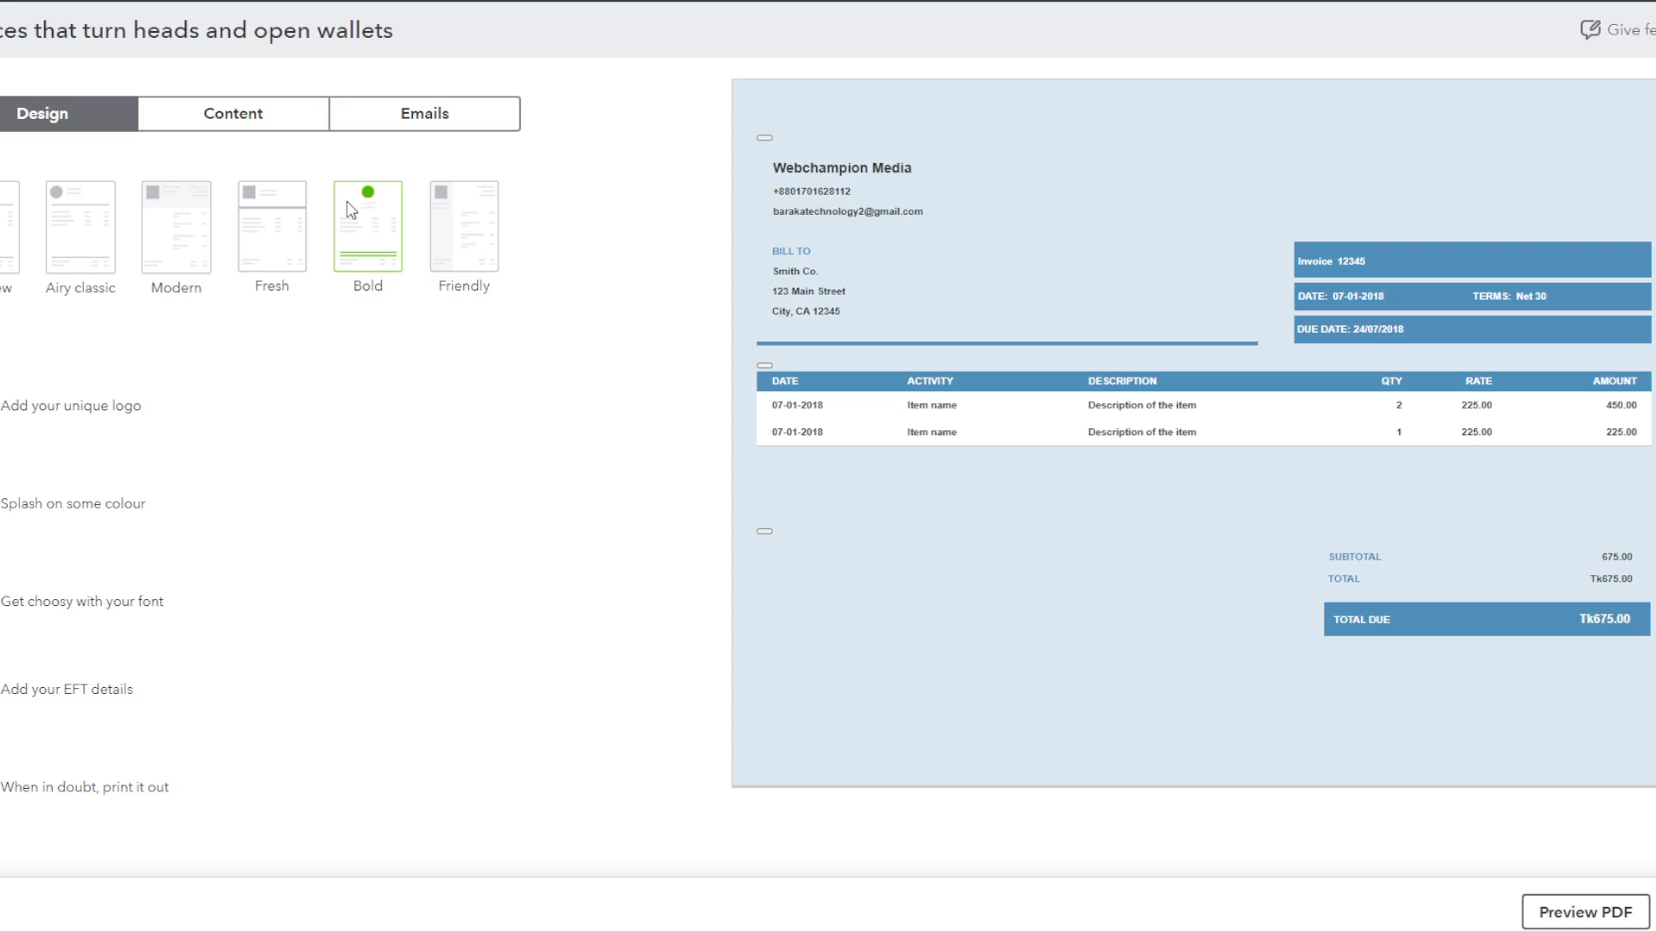
left_click(296, 195)
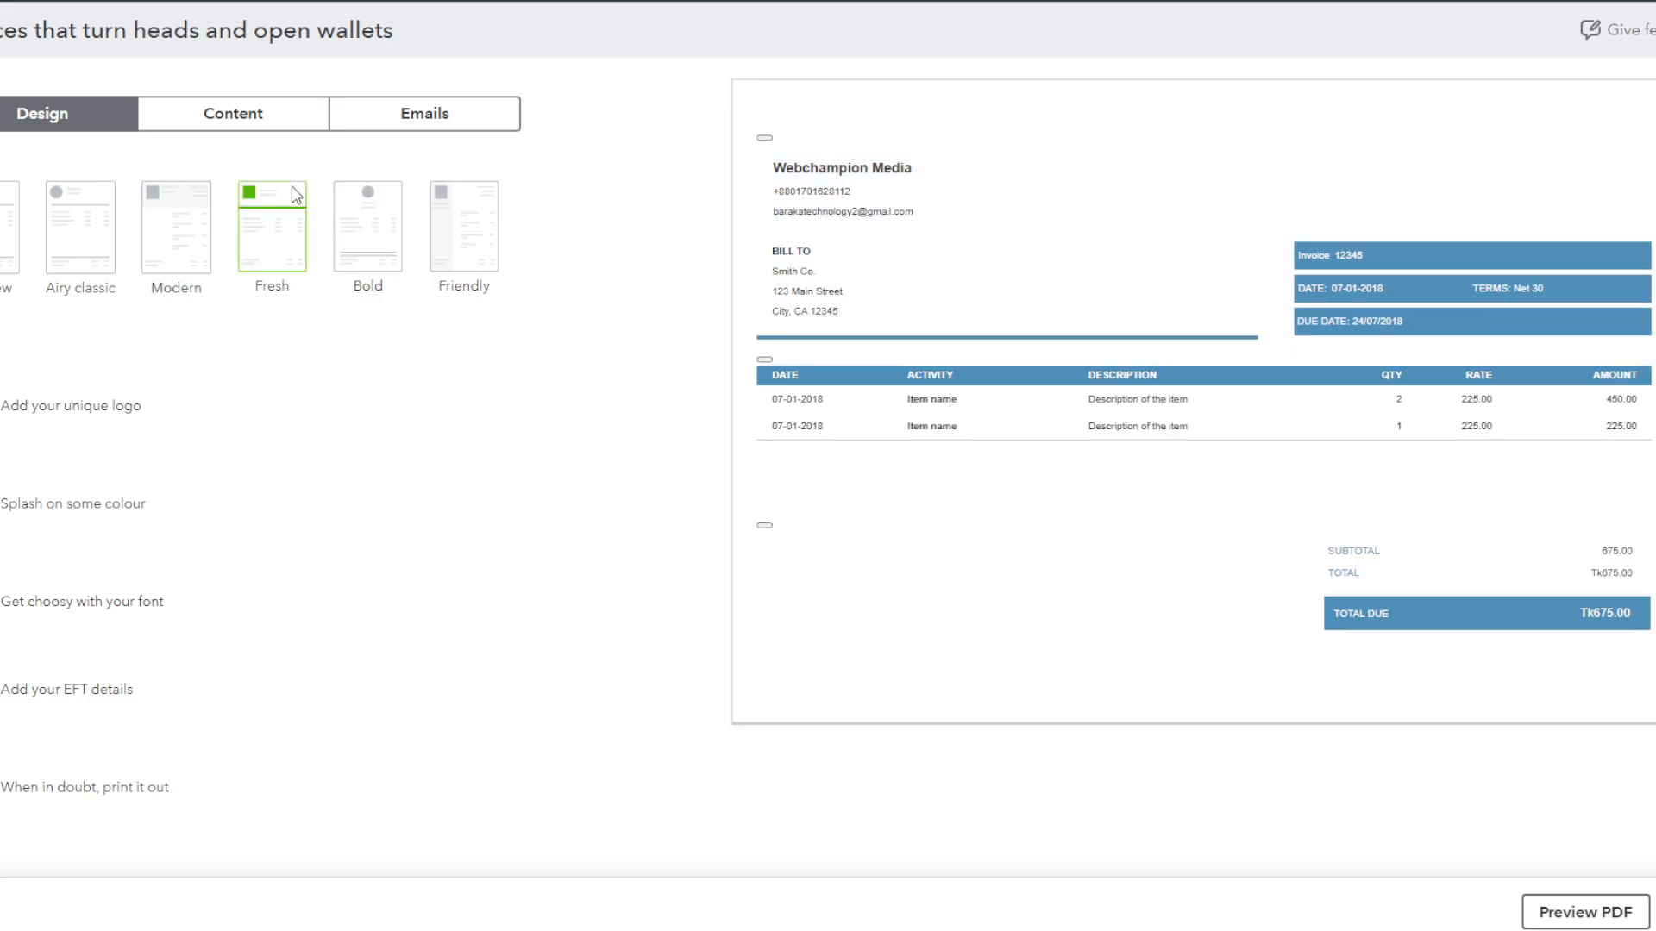
left_click(387, 407)
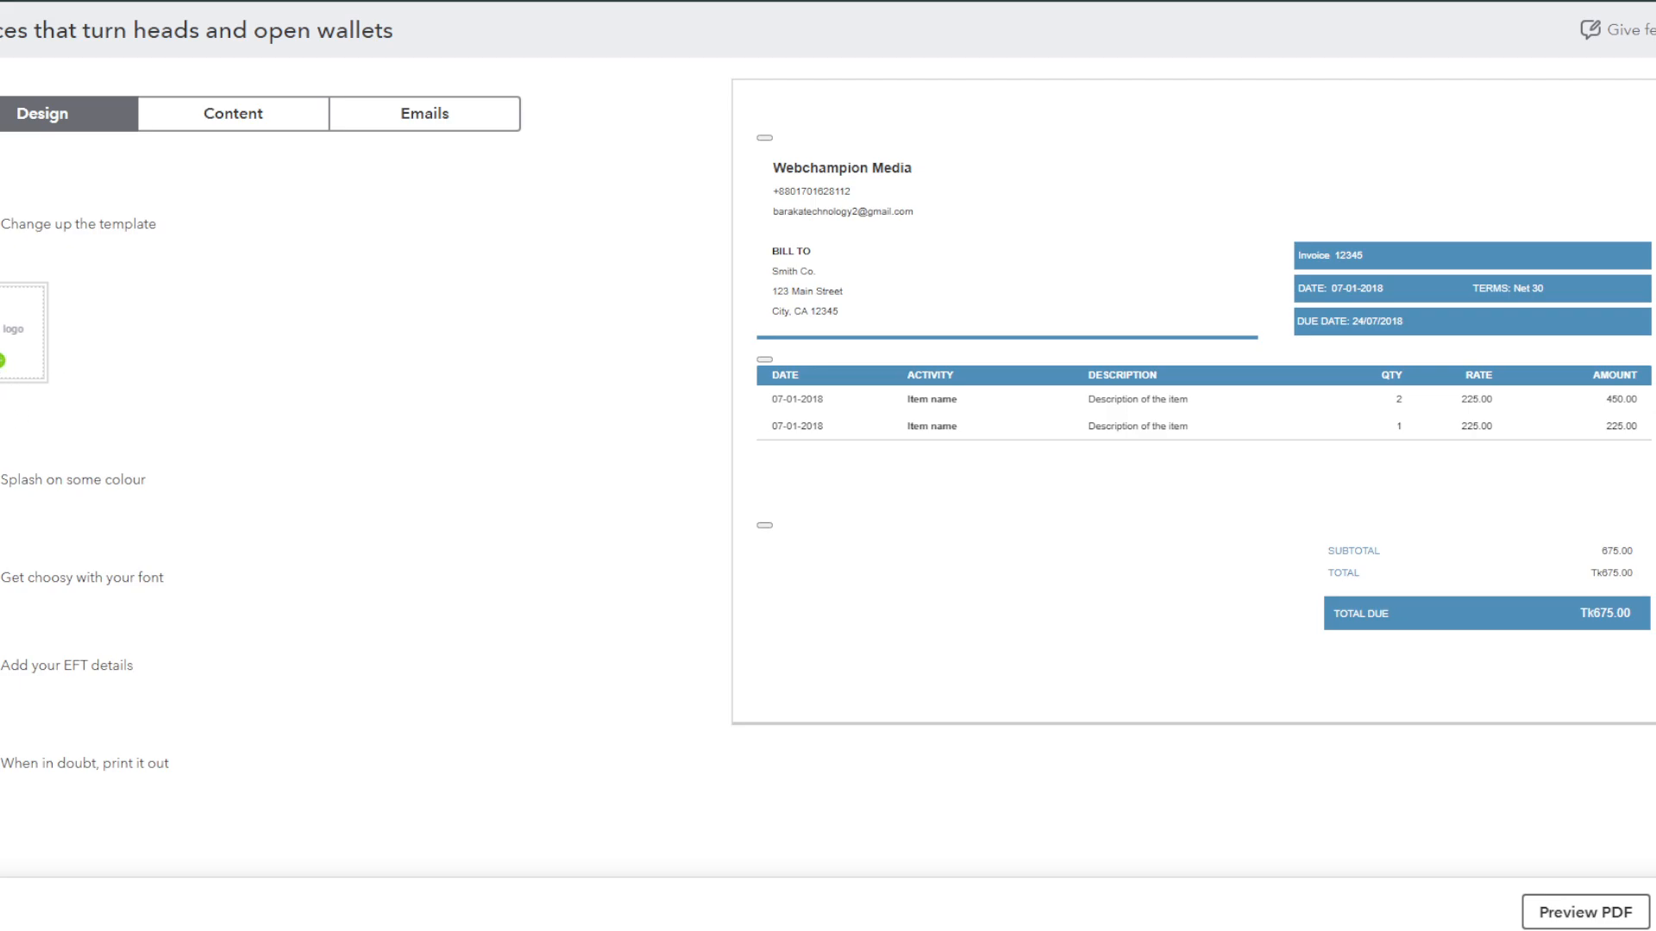
Step: Skip adding a logo and set the accent colour to black after trying maroon and slate grey
left_click(11, 346)
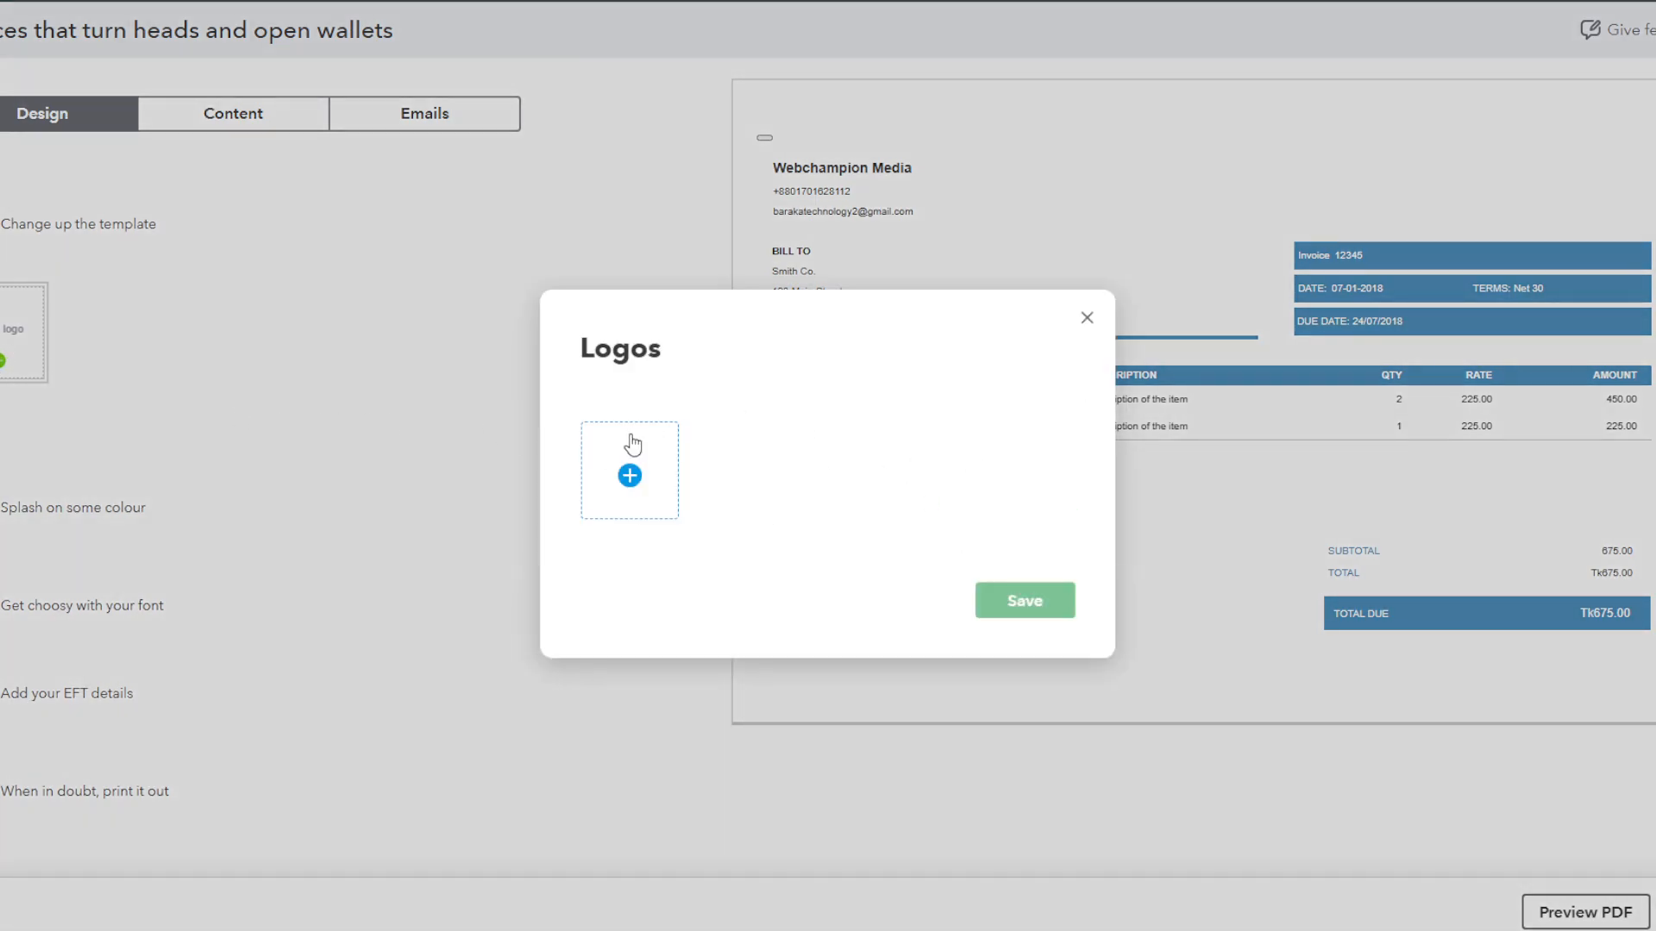
left_click(1085, 319)
left_click(21, 508)
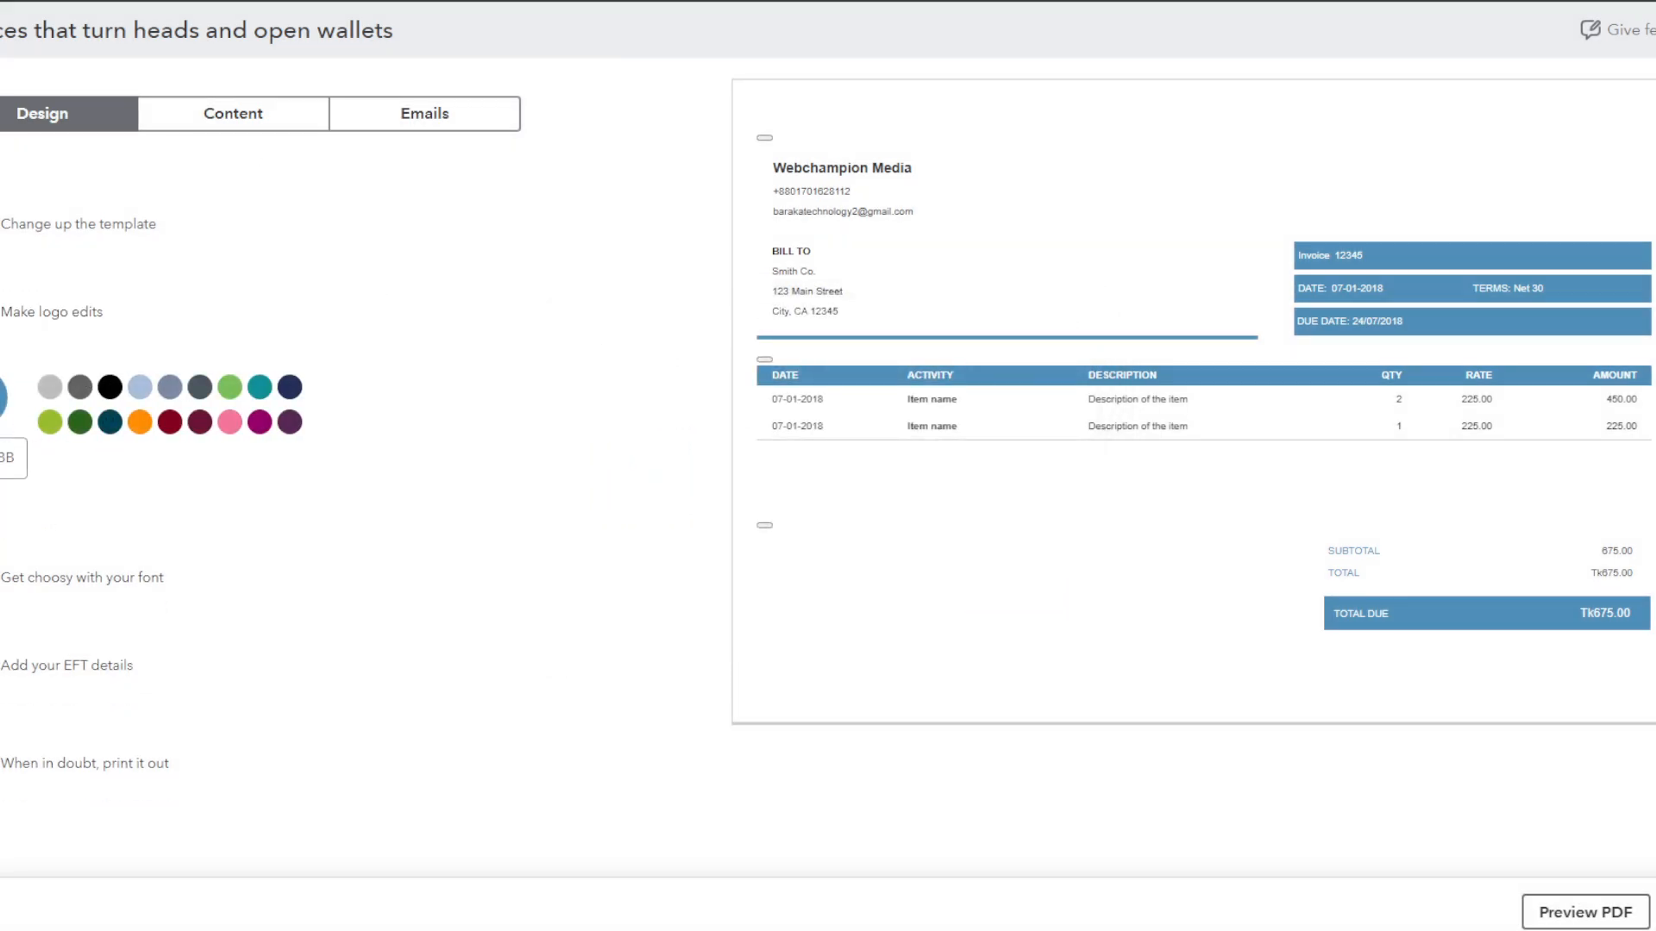
left_click(199, 422)
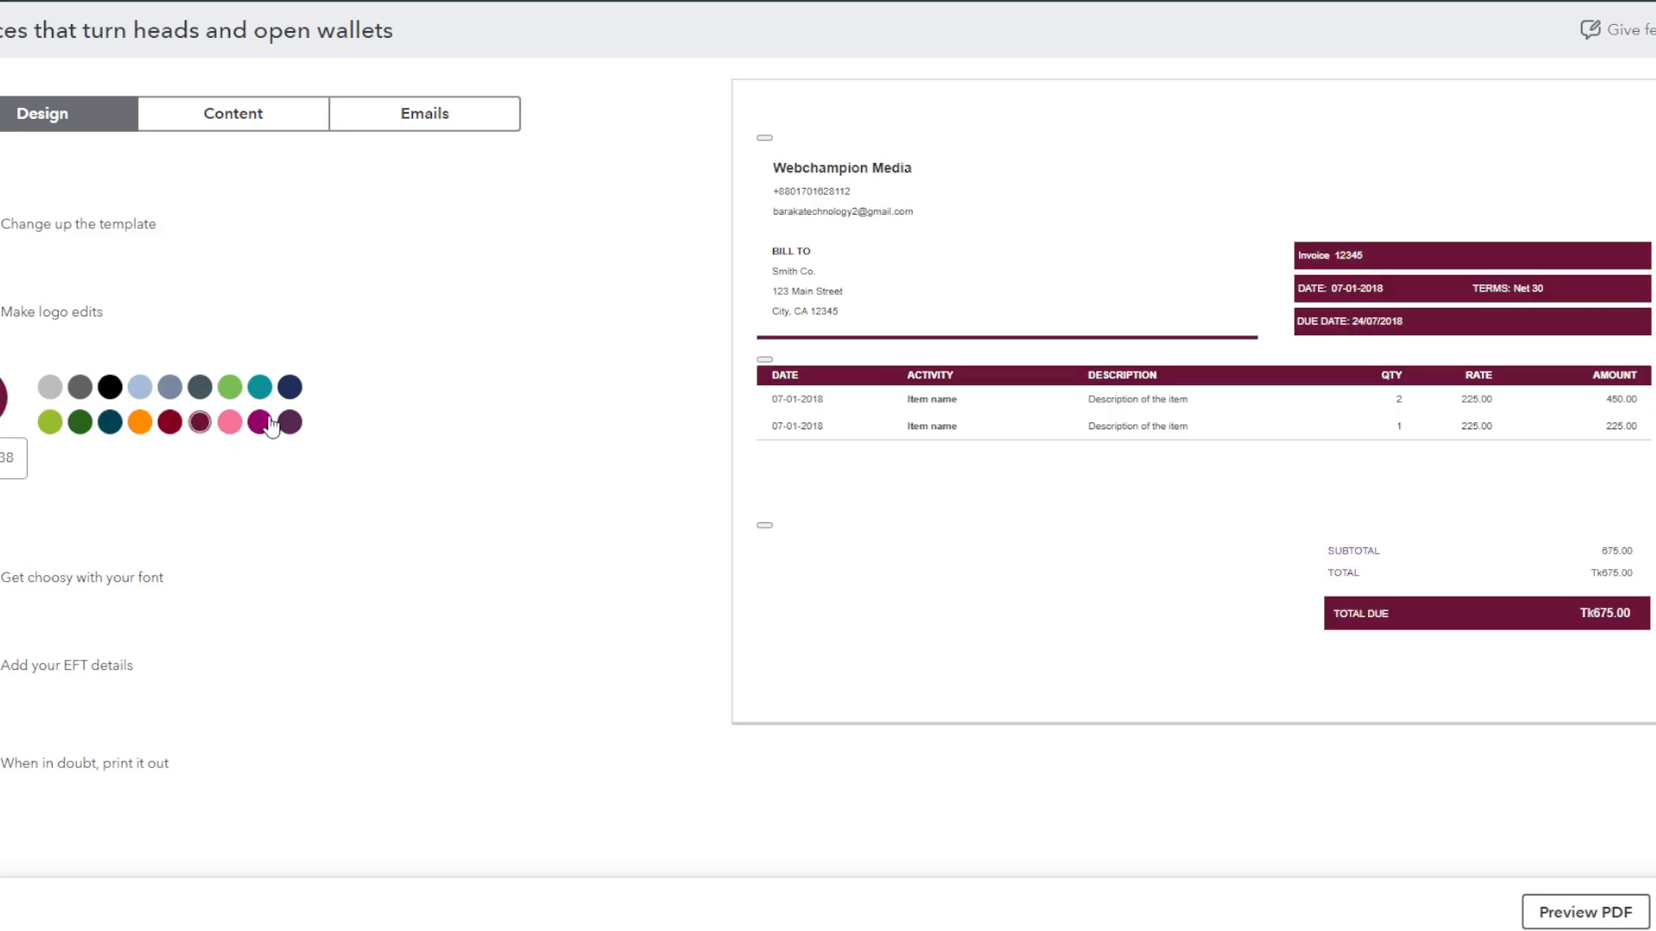
left_click(110, 390)
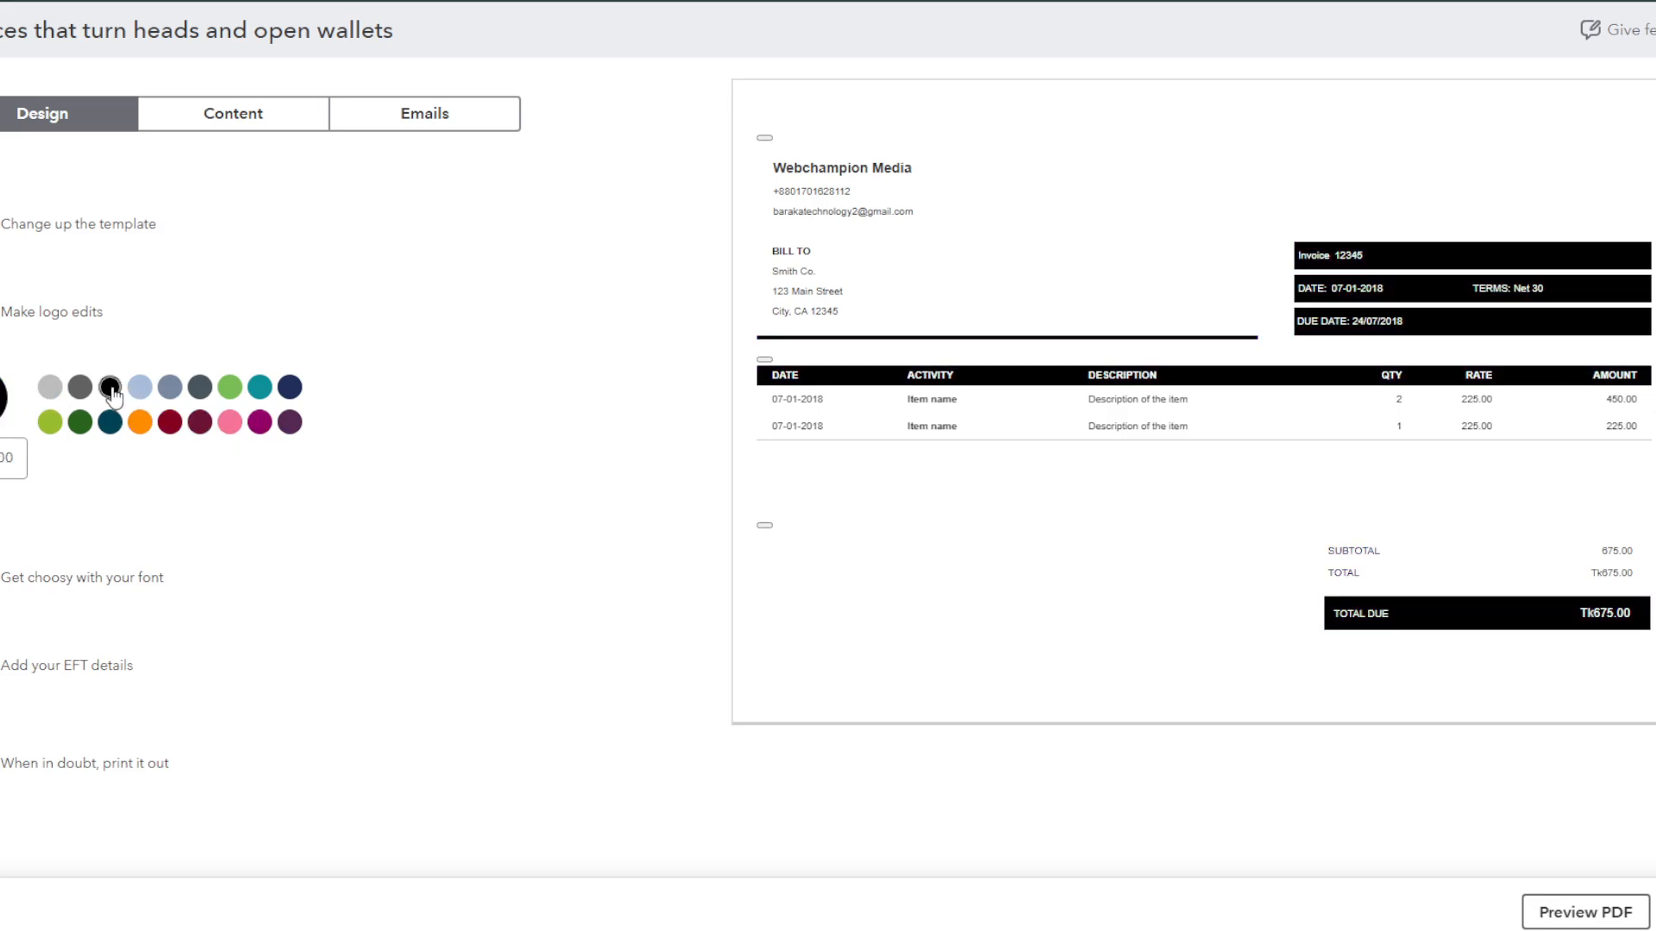
left_click(199, 393)
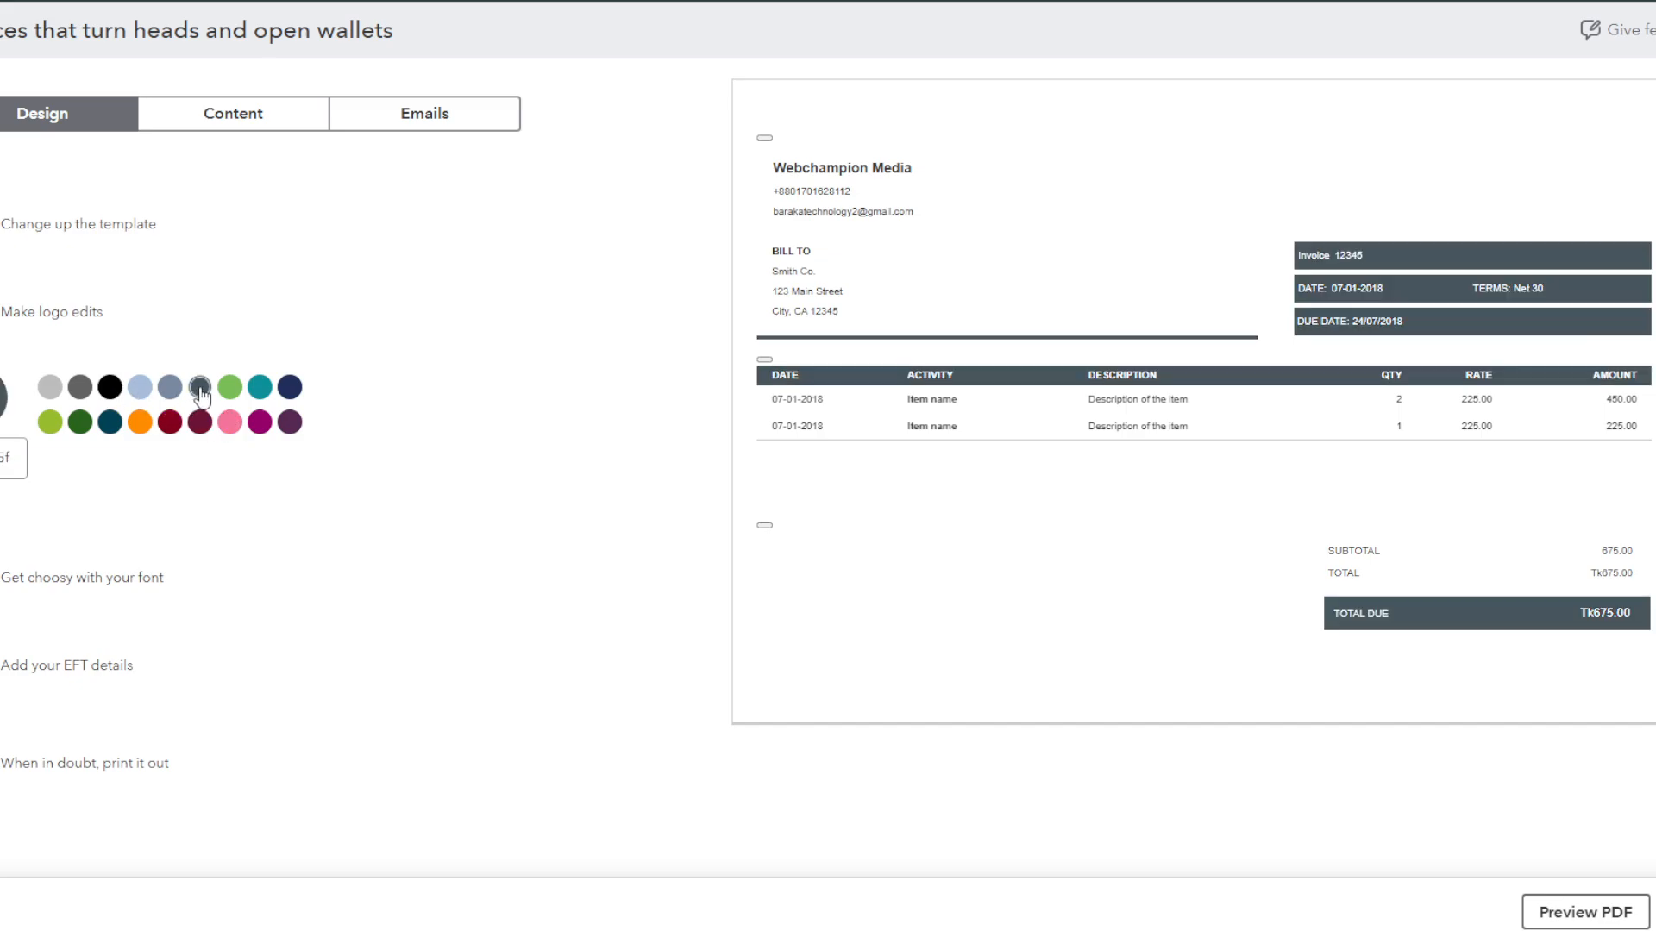
left_click(110, 390)
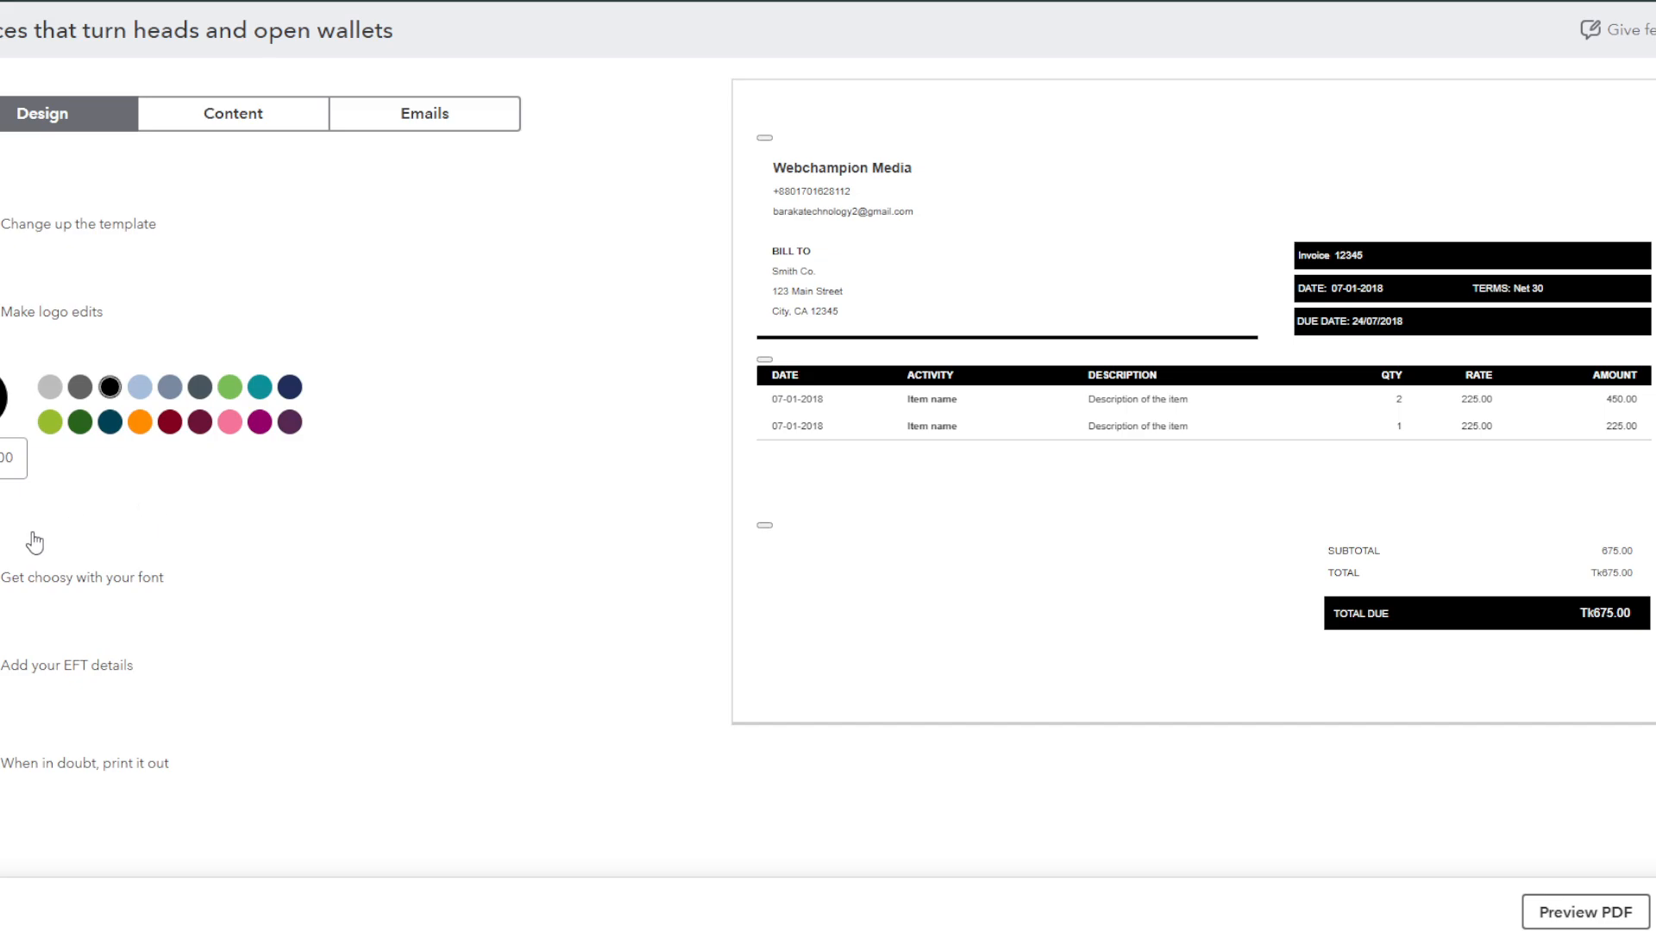
left_click(40, 577)
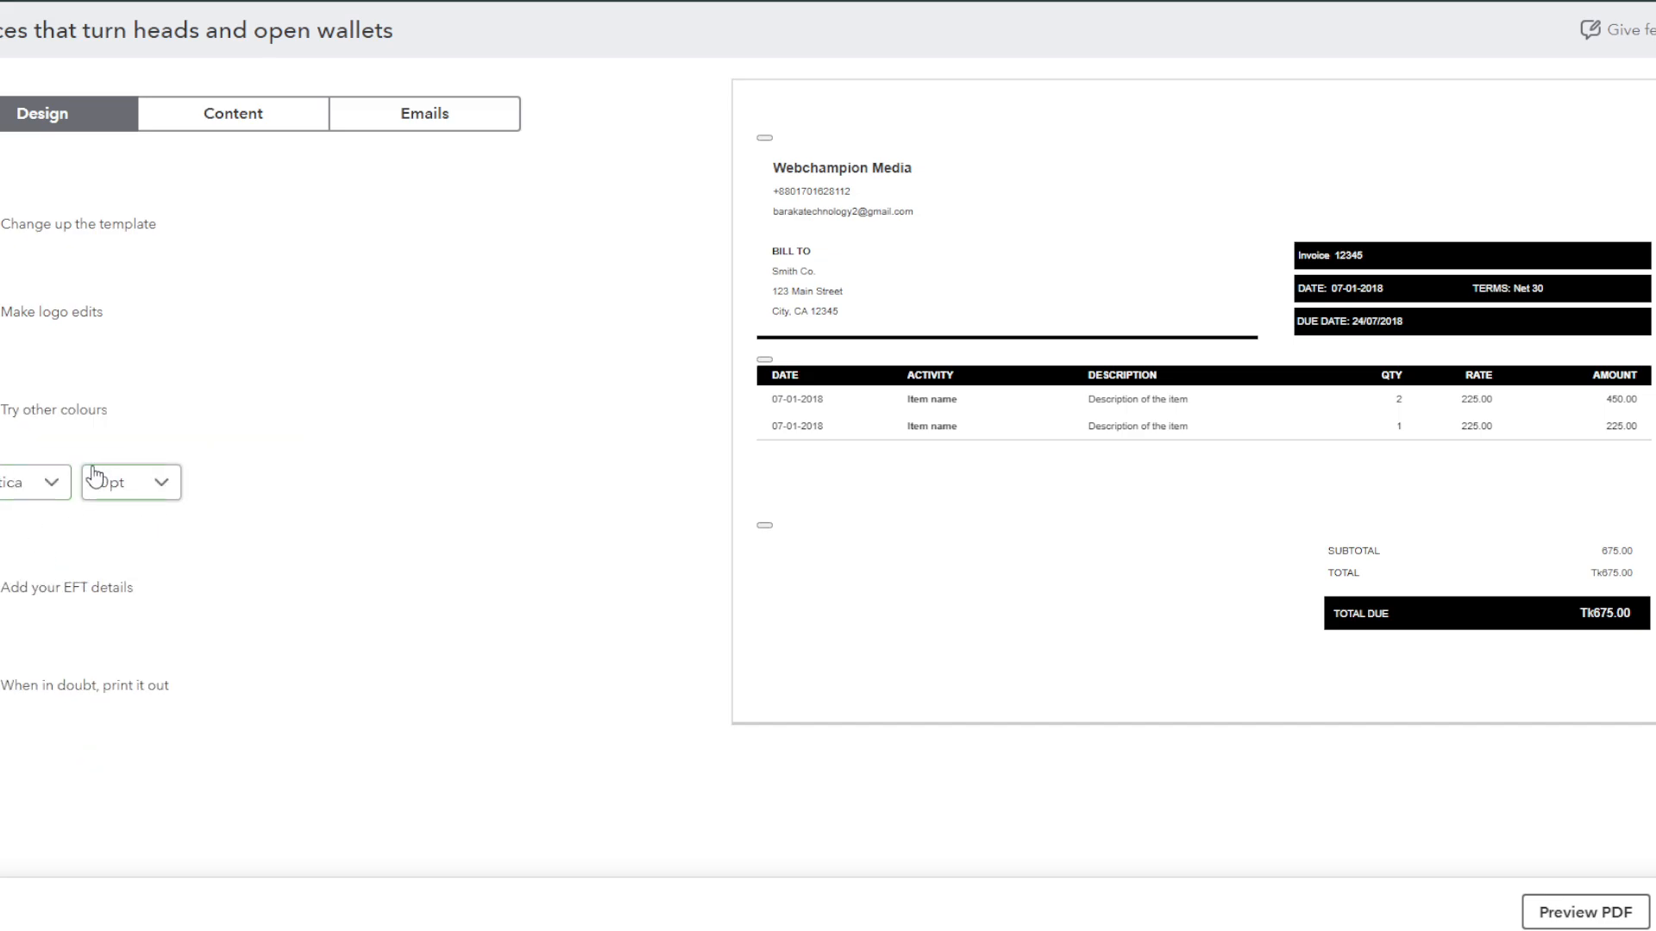
Step: Set the invoice font to Times New Roman at 10pt text size
left_click(53, 483)
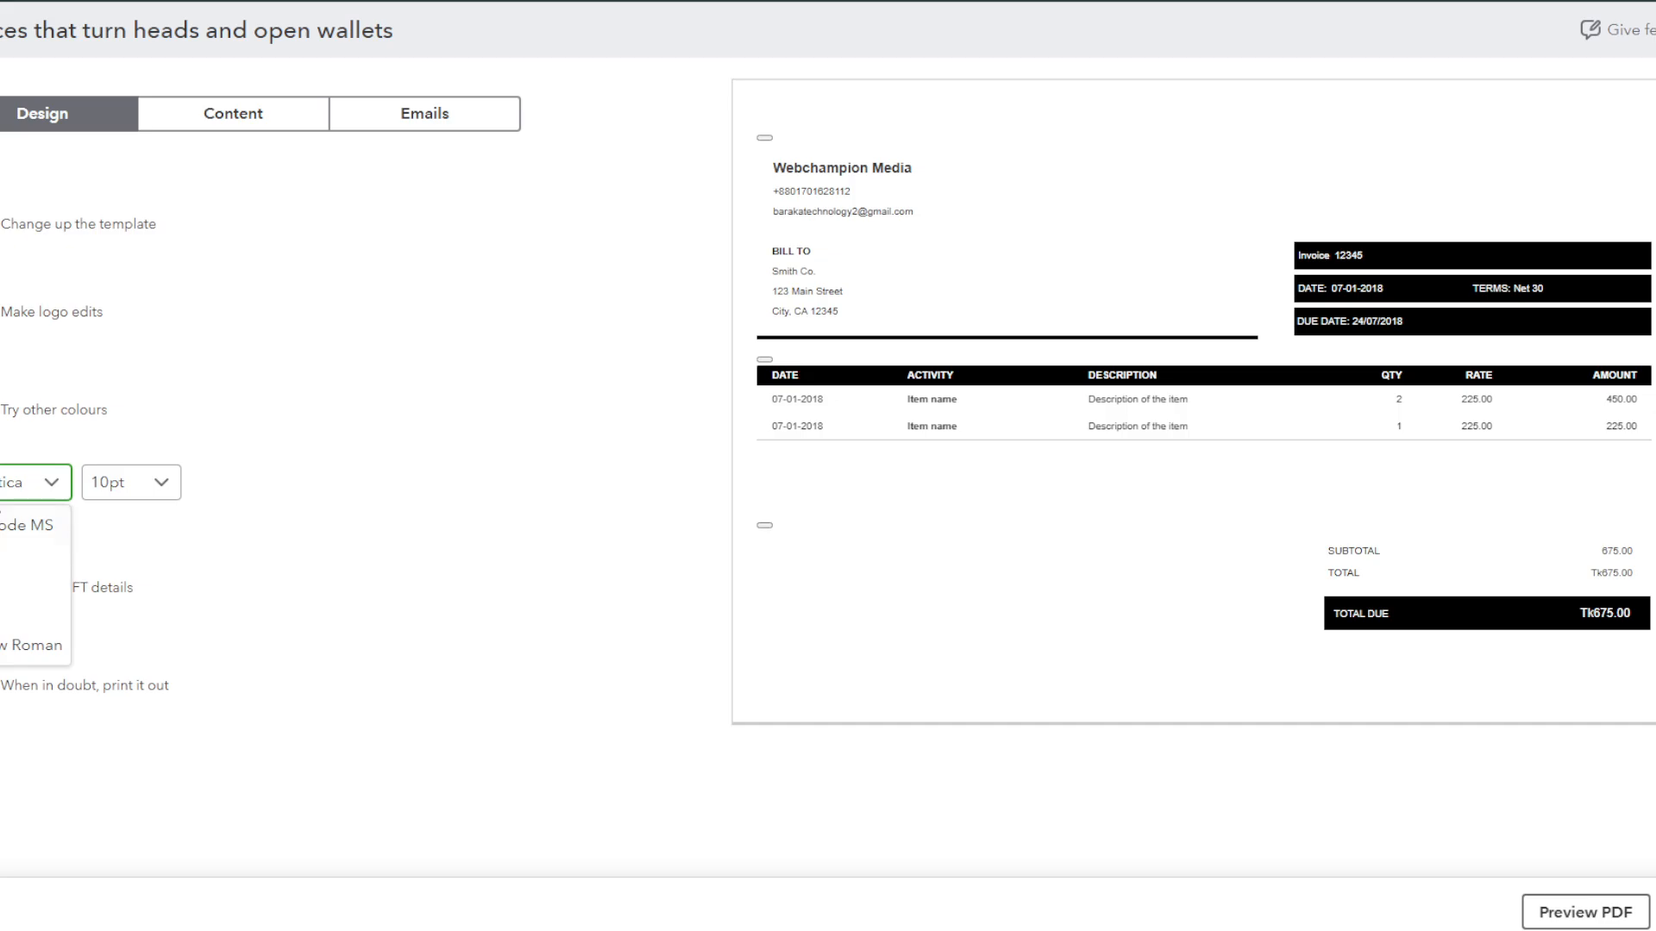
left_click(10, 645)
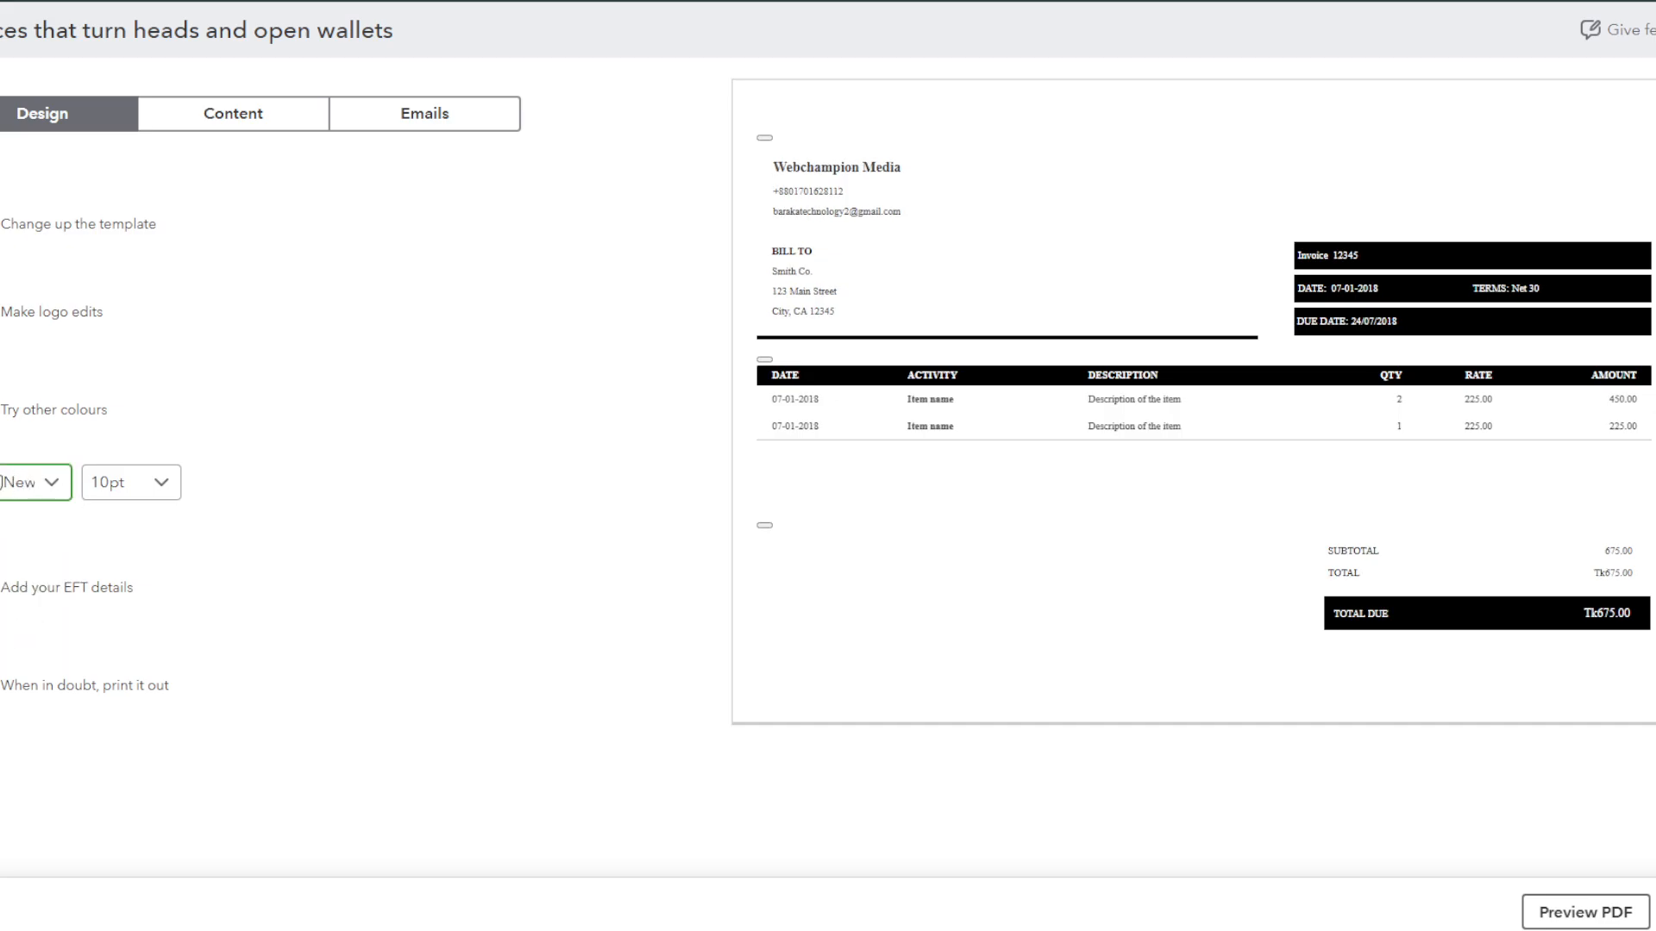
left_click(128, 488)
left_click(130, 608)
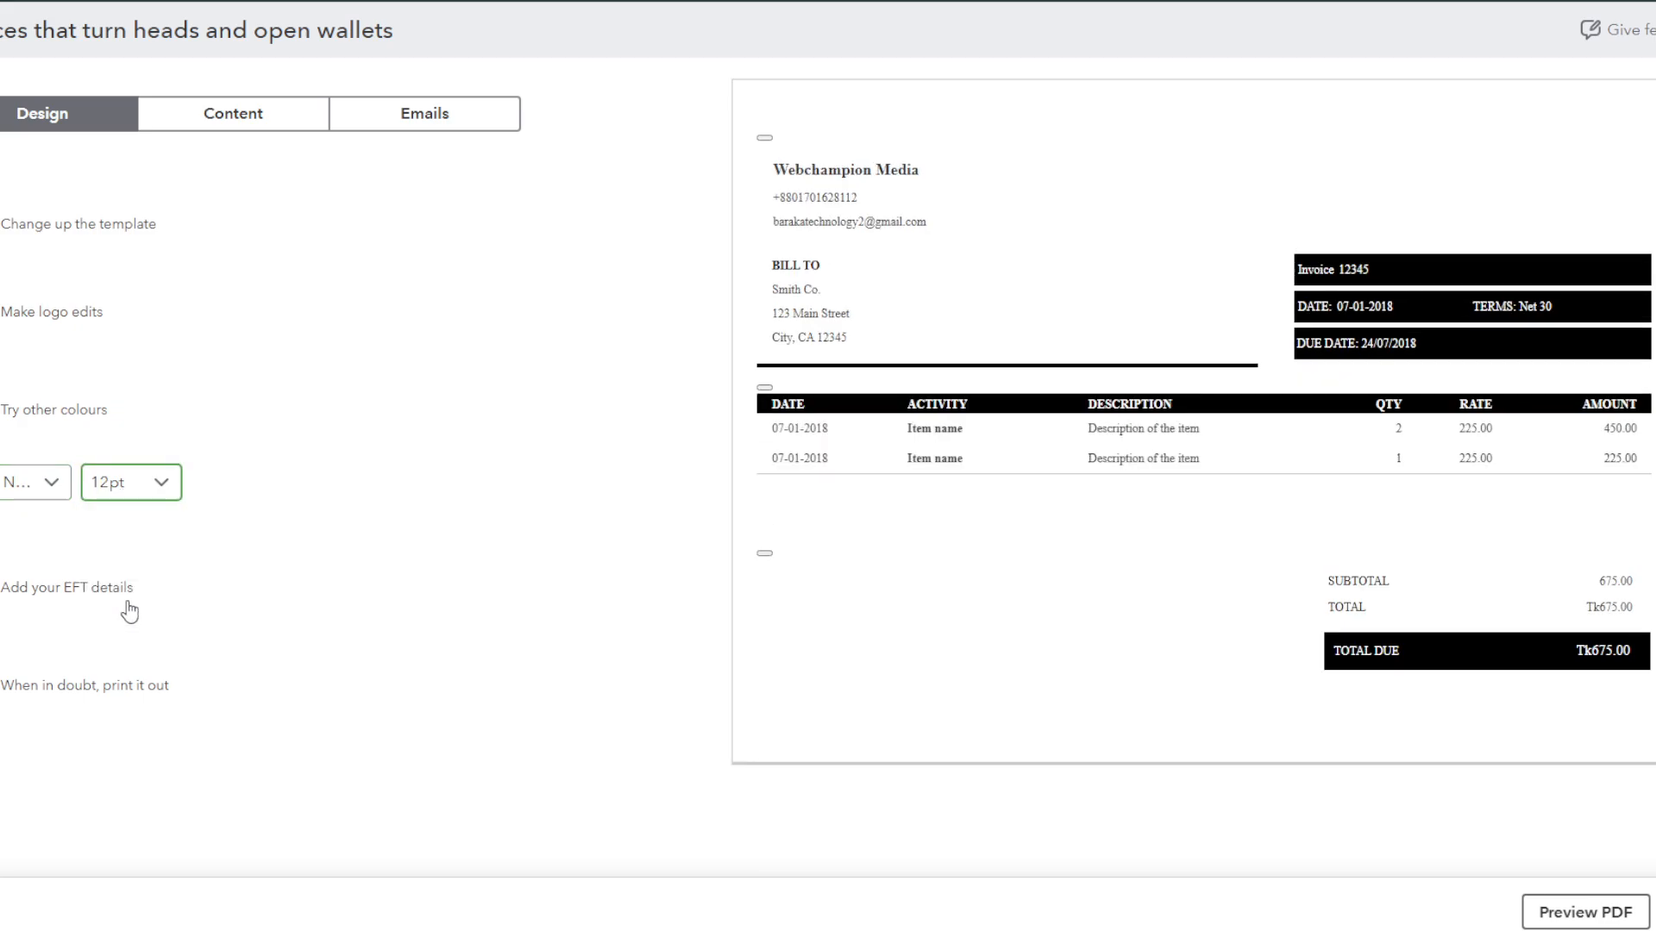
left_click(154, 483)
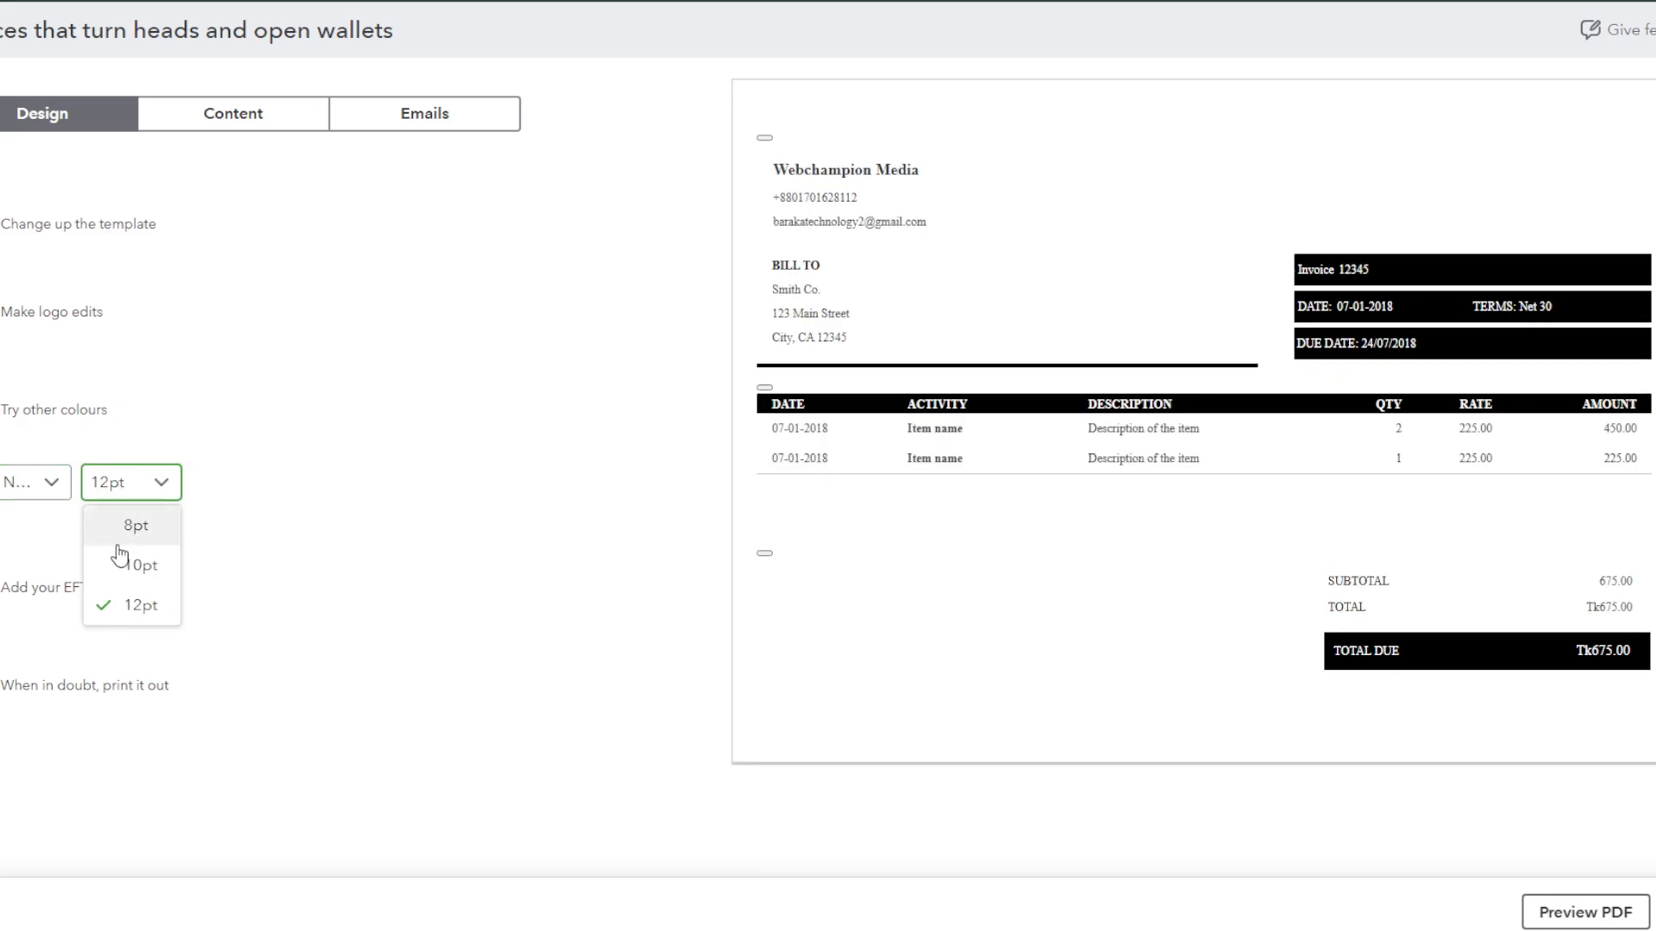
left_click(121, 557)
scroll(91, 563, "down", 1)
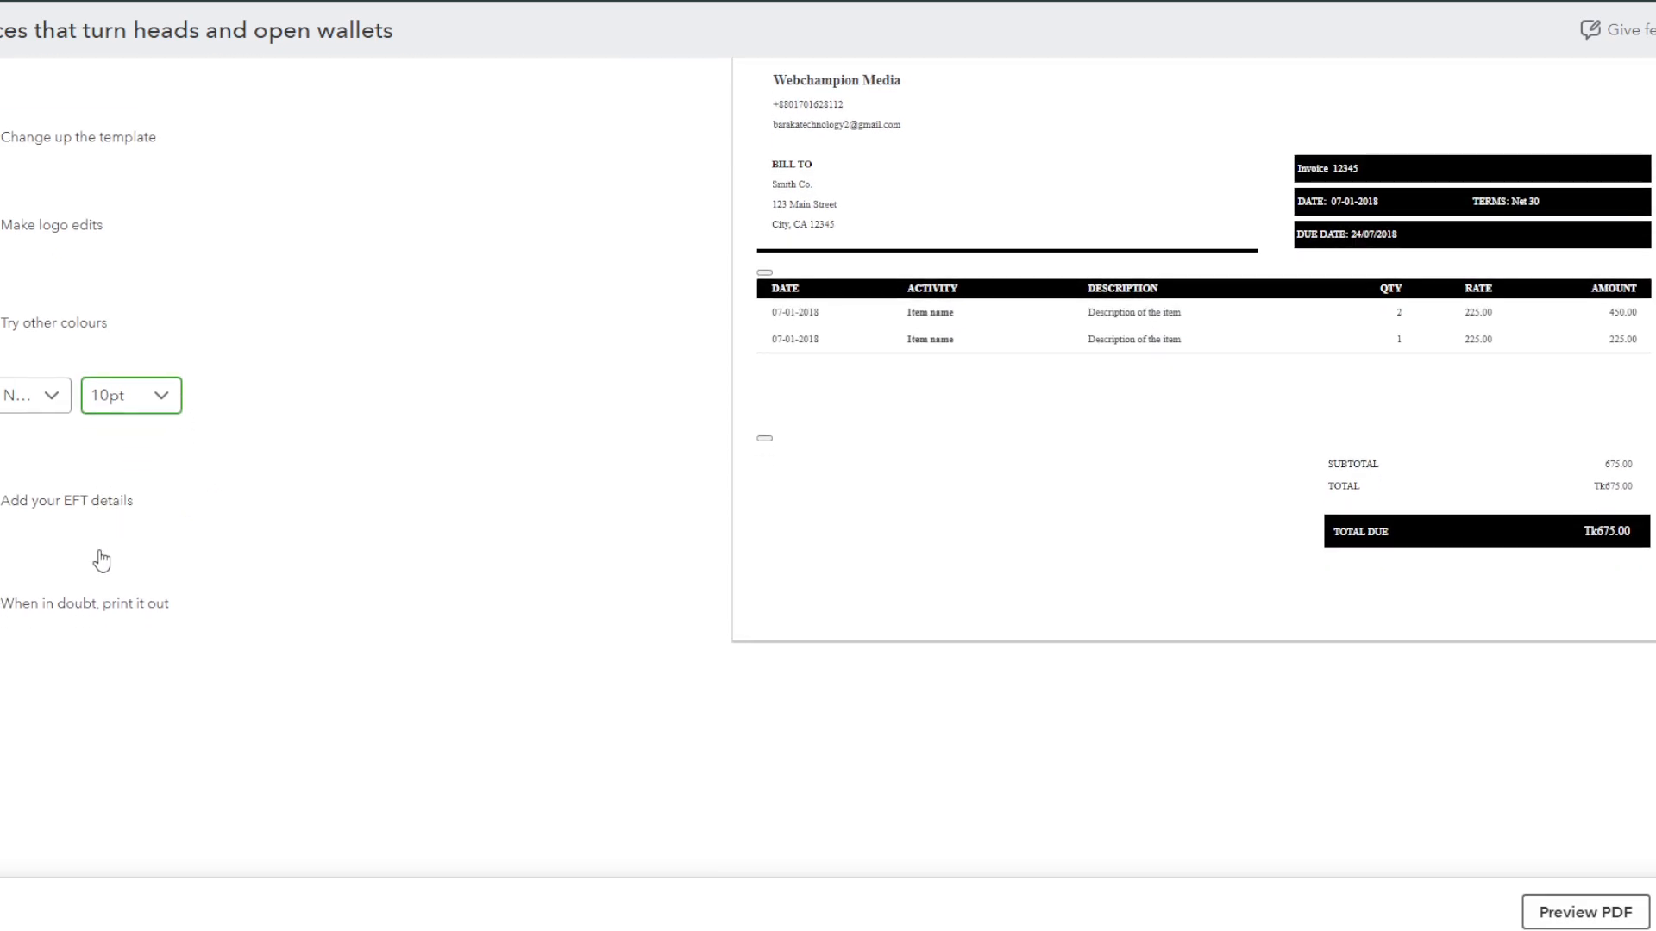
left_click(46, 518)
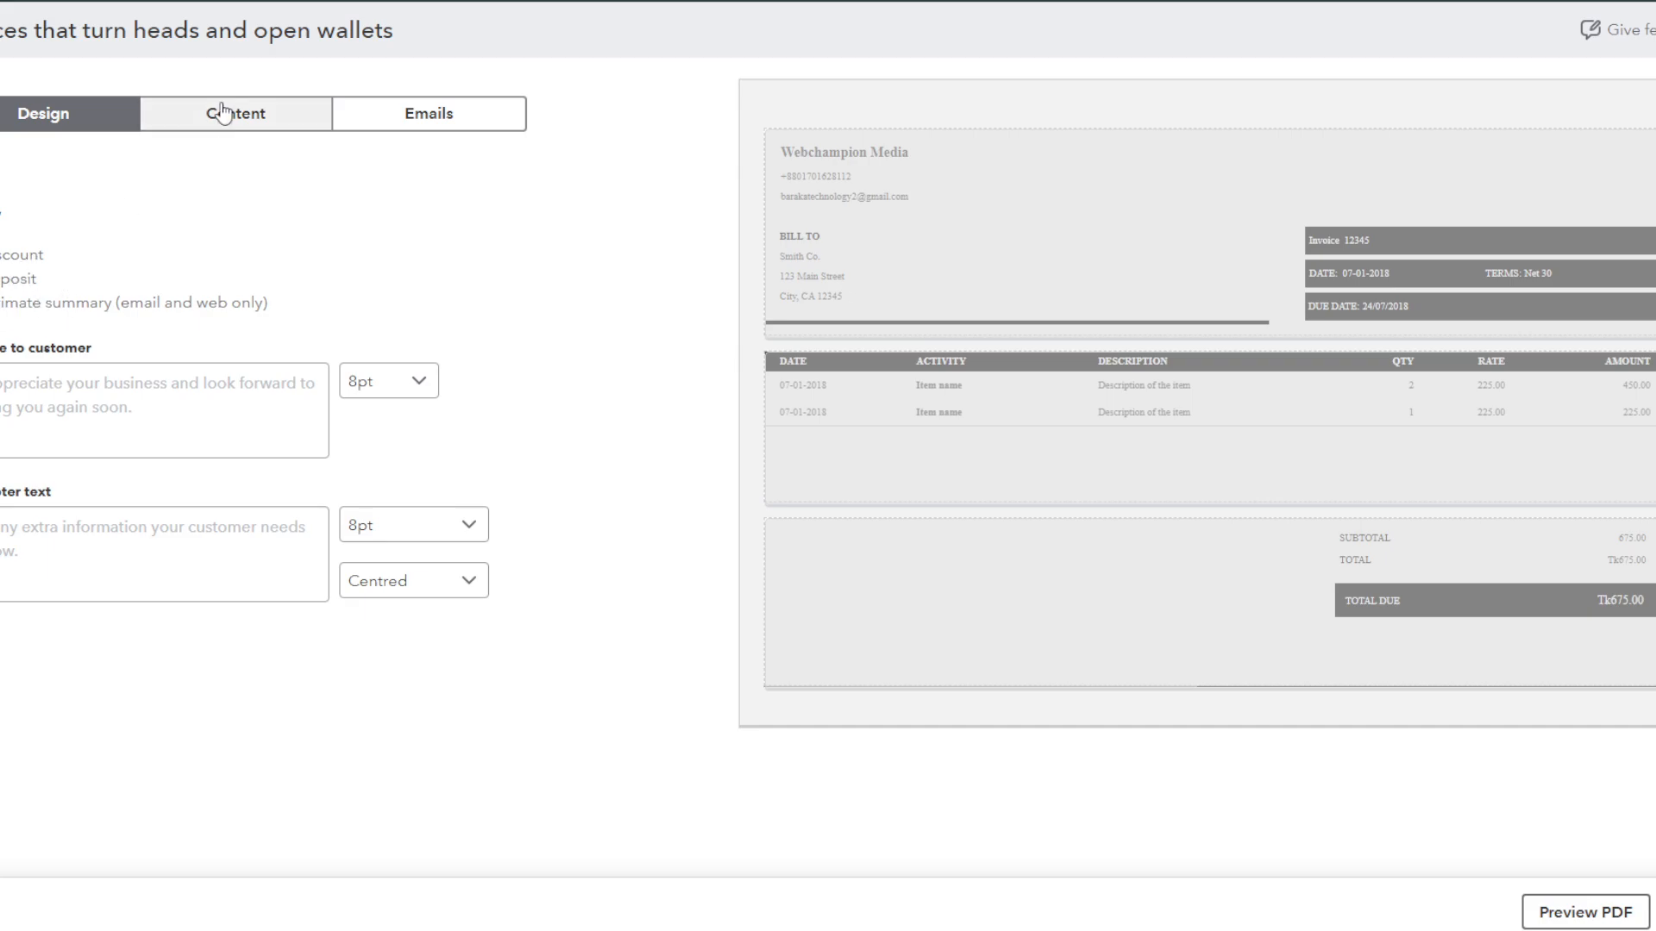
Step: Switch to the content settings and open the company header's business details
left_click(245, 129)
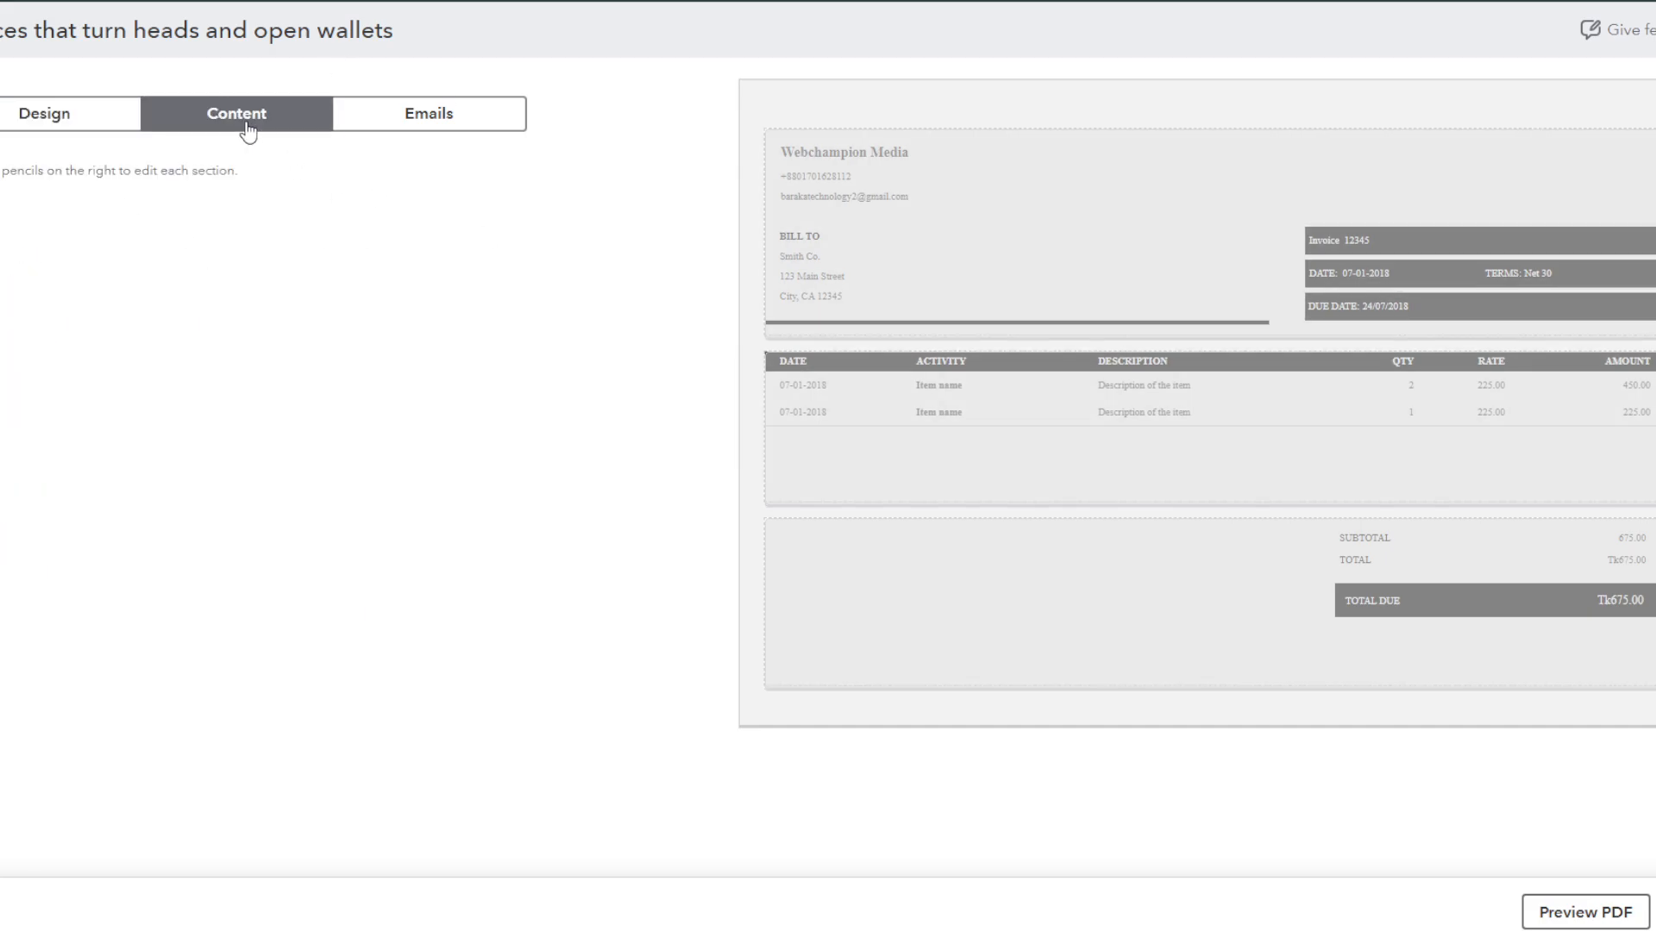
left_click(50, 125)
left_click(246, 128)
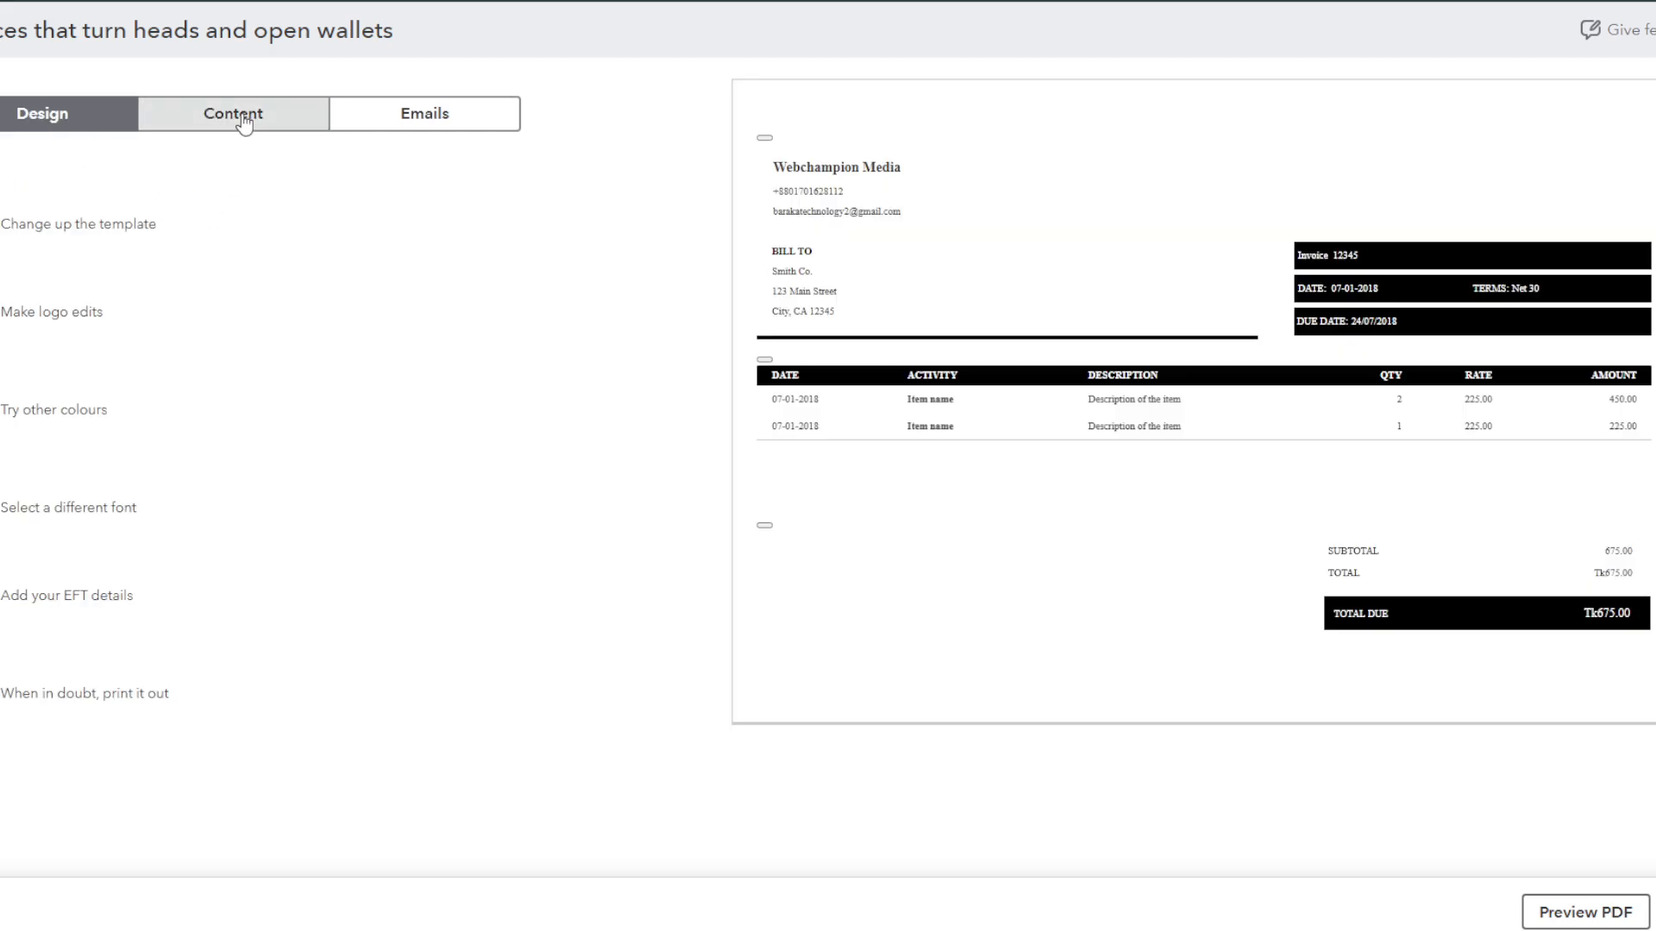
left_click(976, 197)
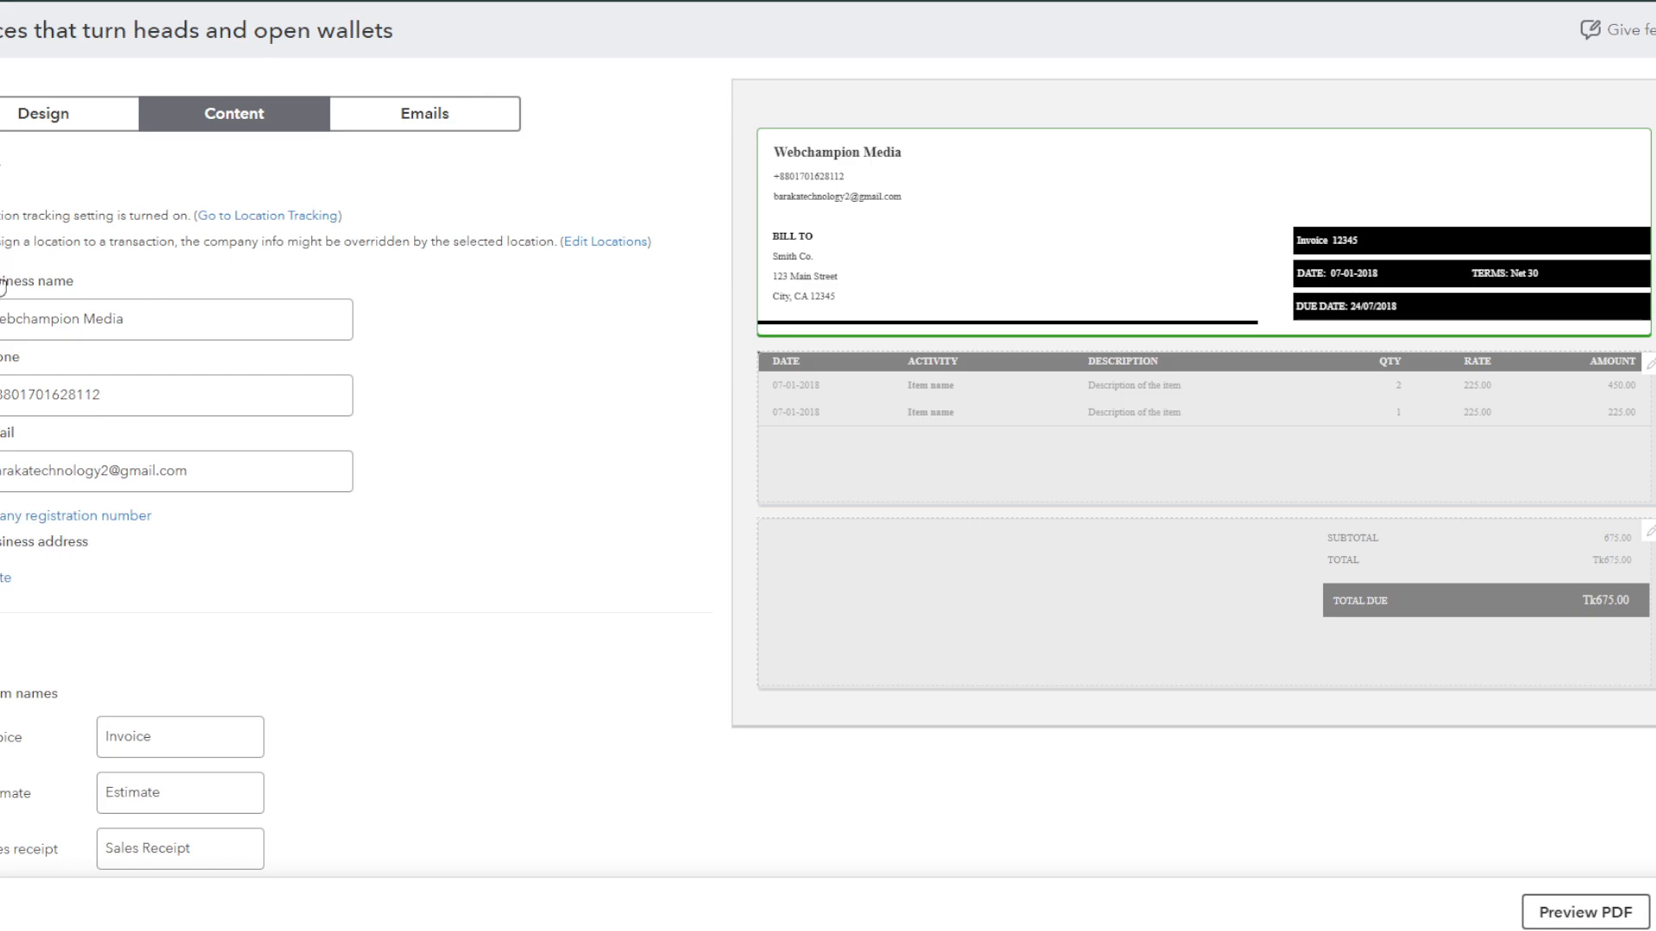
left_click(117, 326)
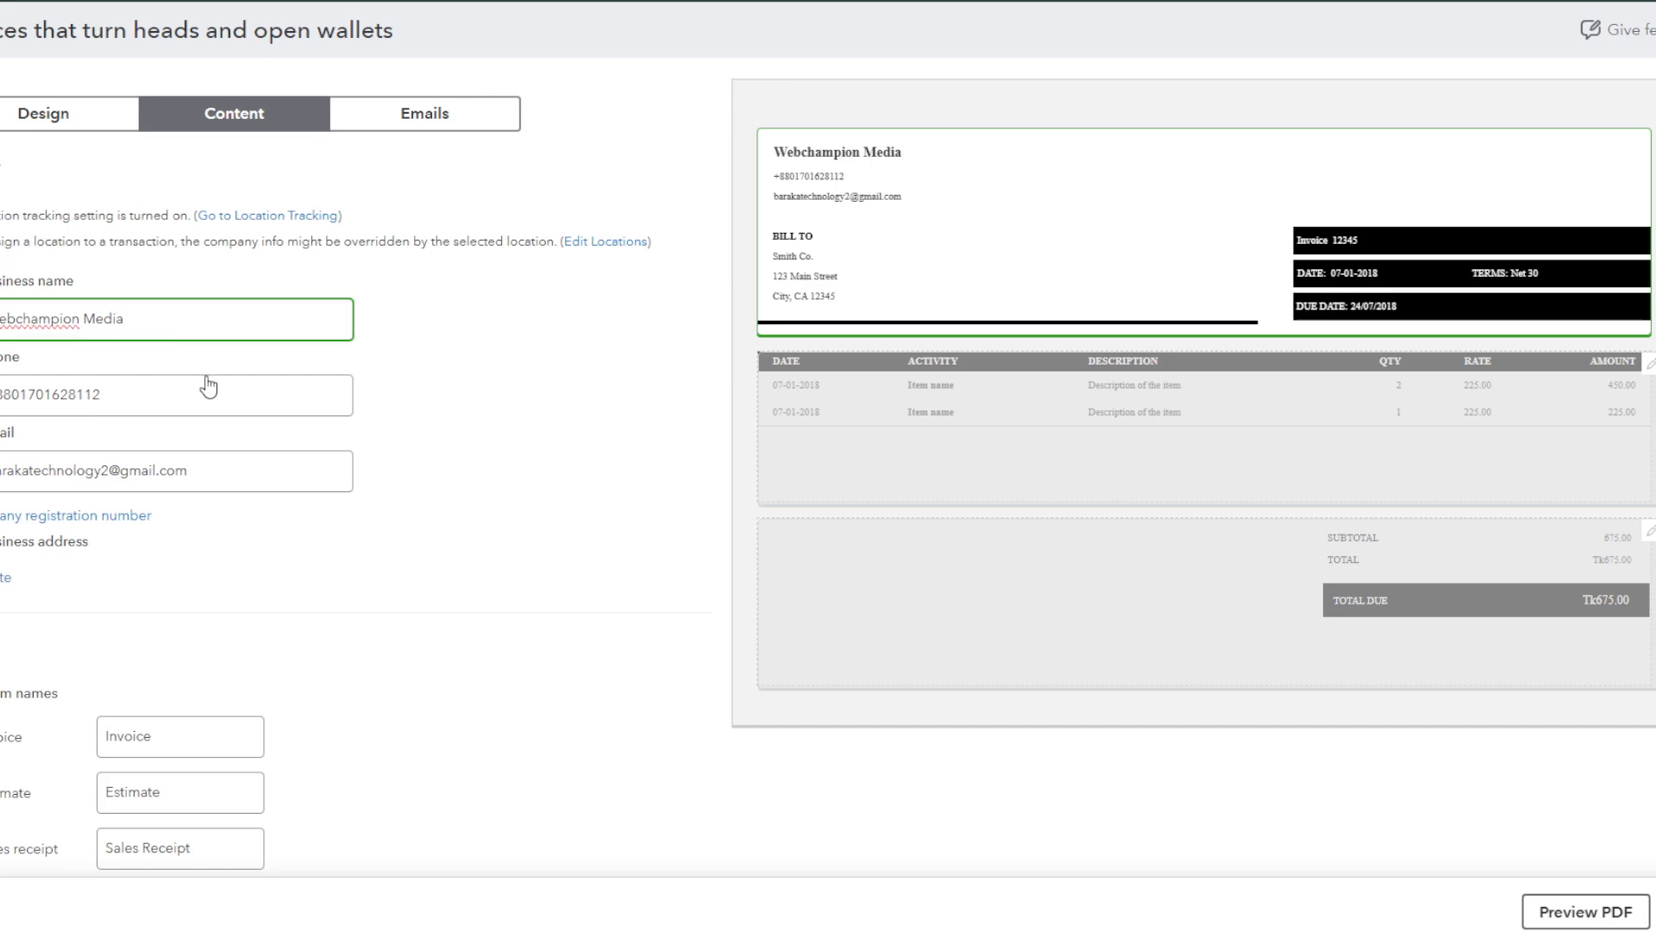
Step: Try overwriting the business phone field with a different number
left_click(178, 412)
key("ctrl+a")
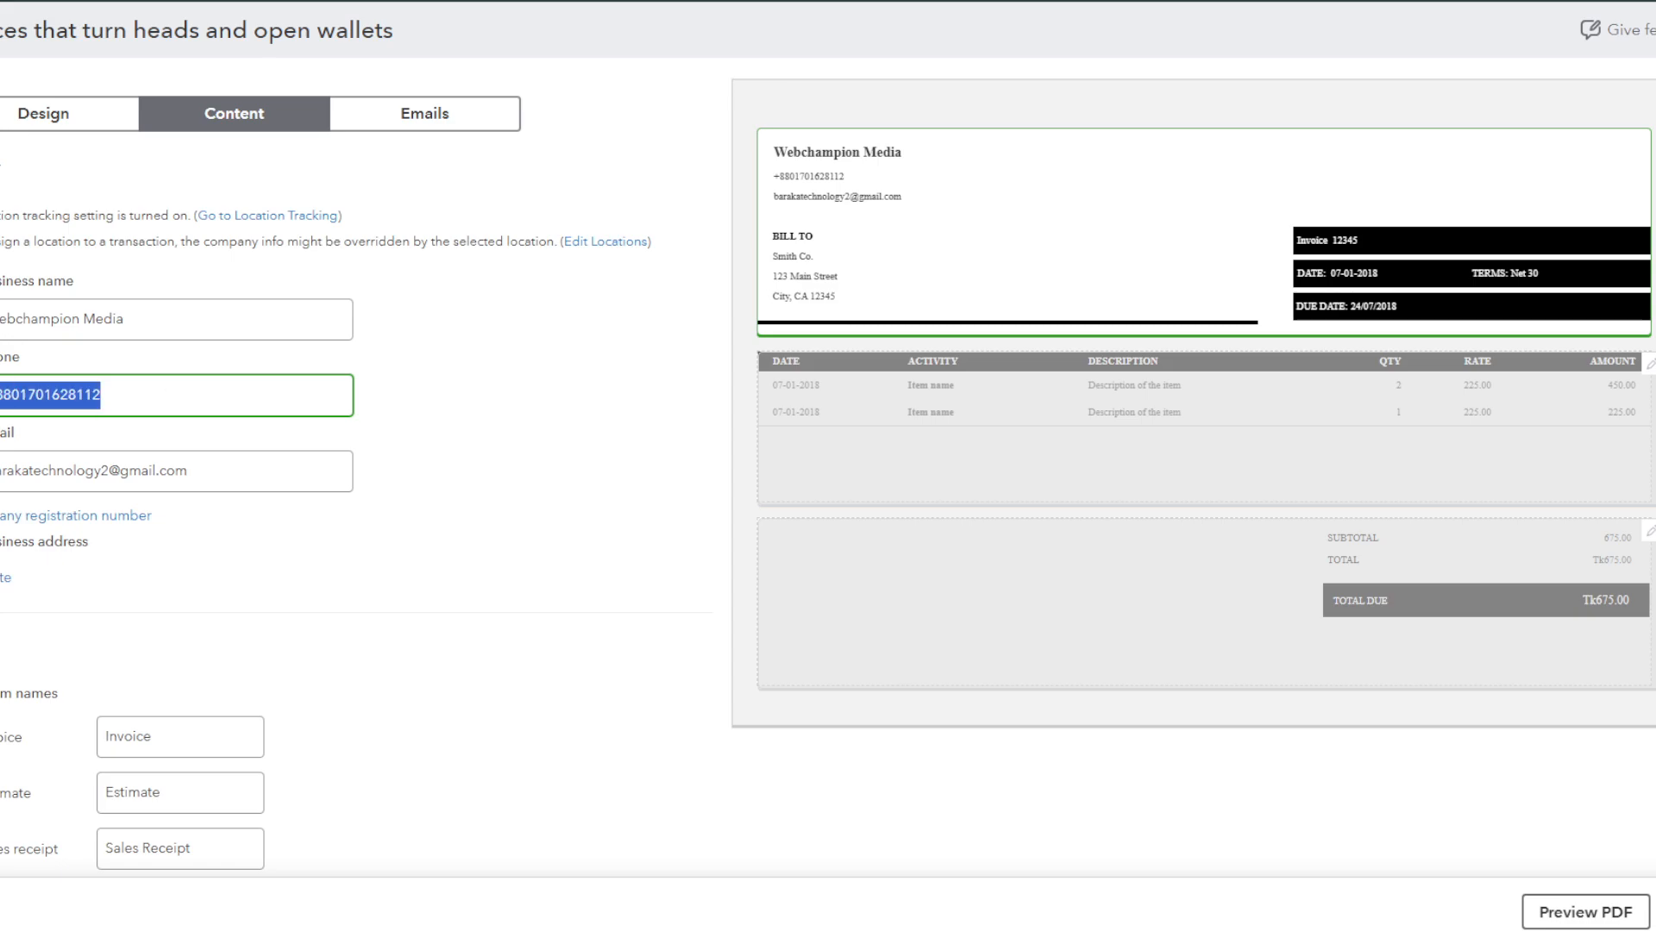
type("1255551")
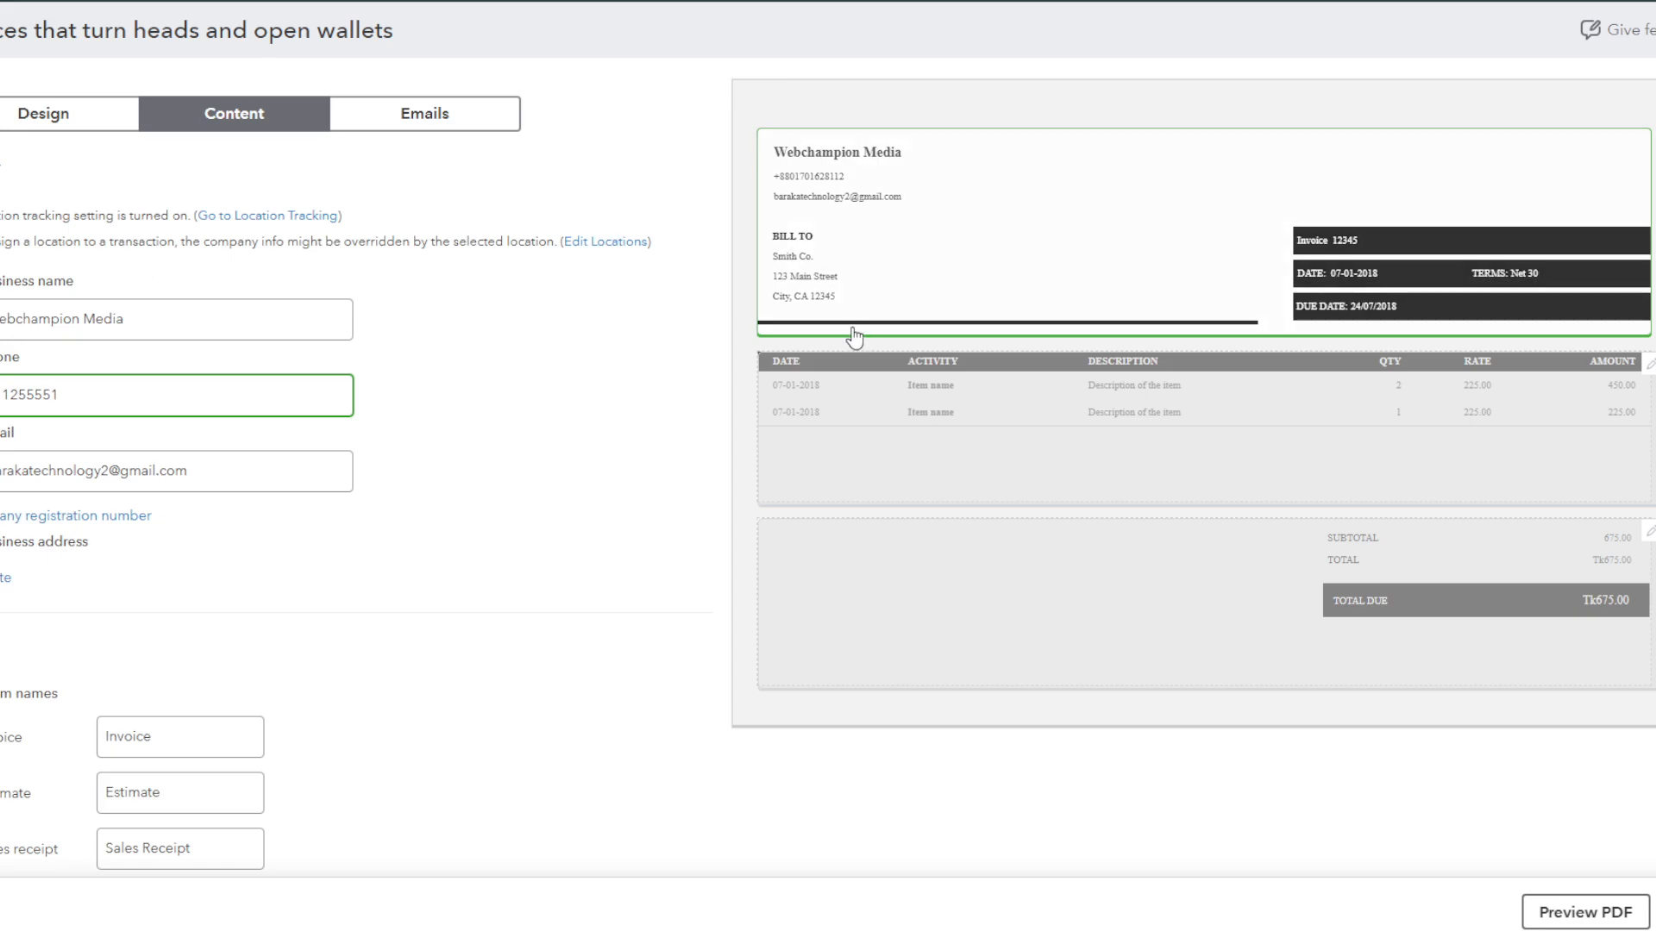
left_click(530, 464)
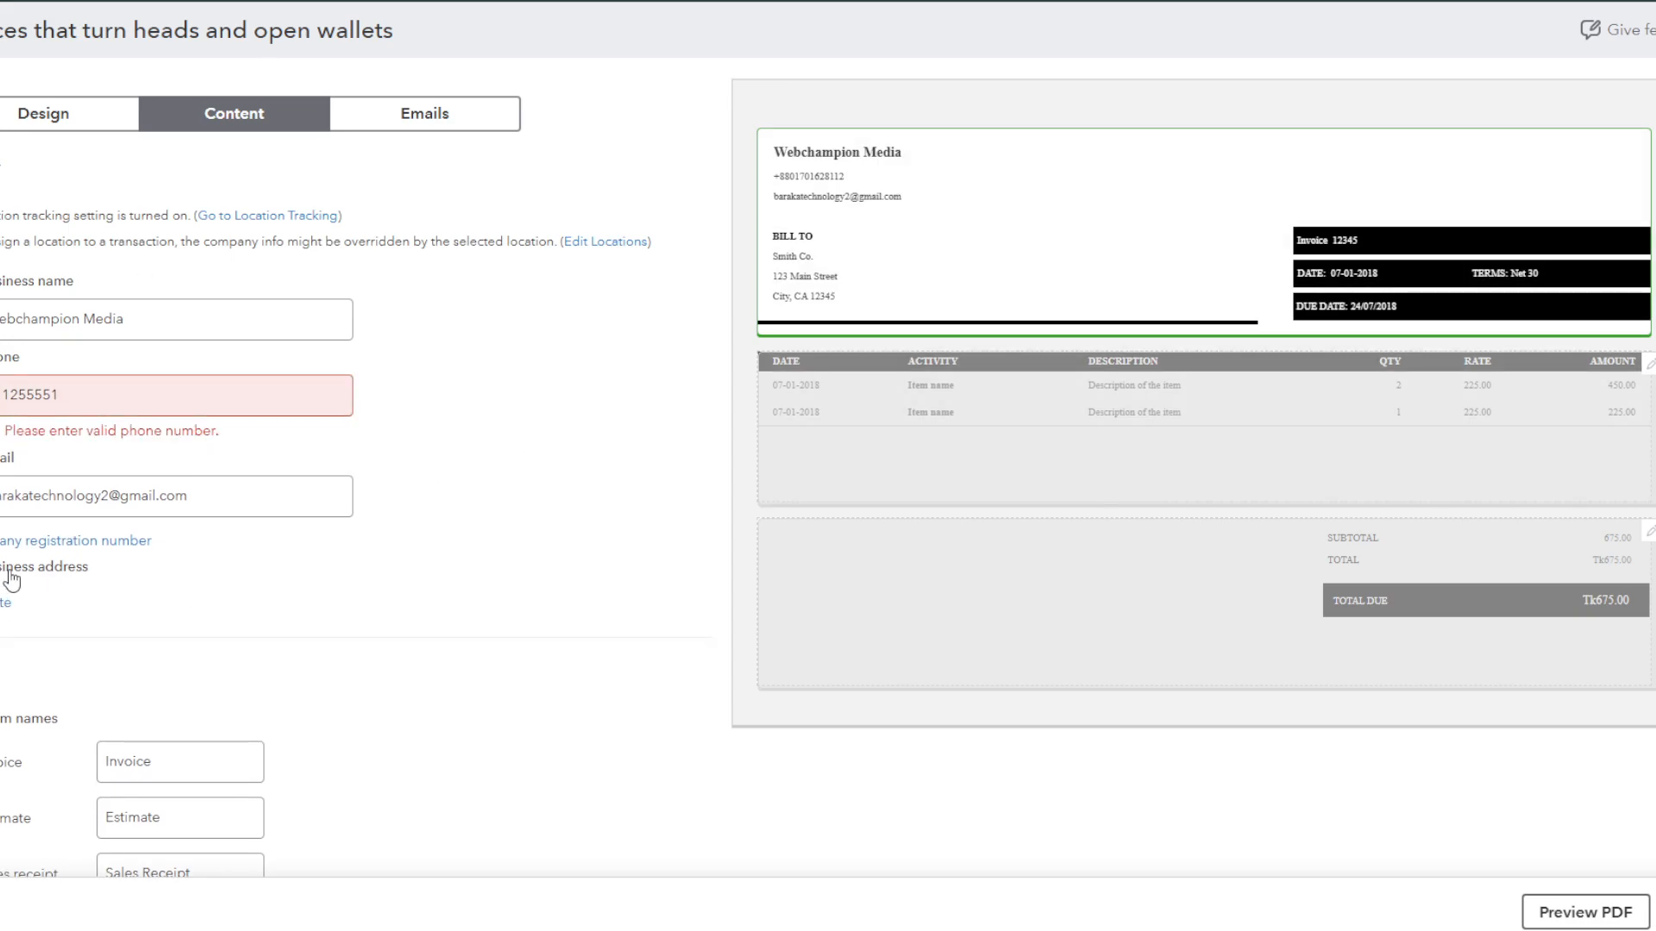
Step: Clear the phone field and enter the new full business phone number
left_click(9, 382)
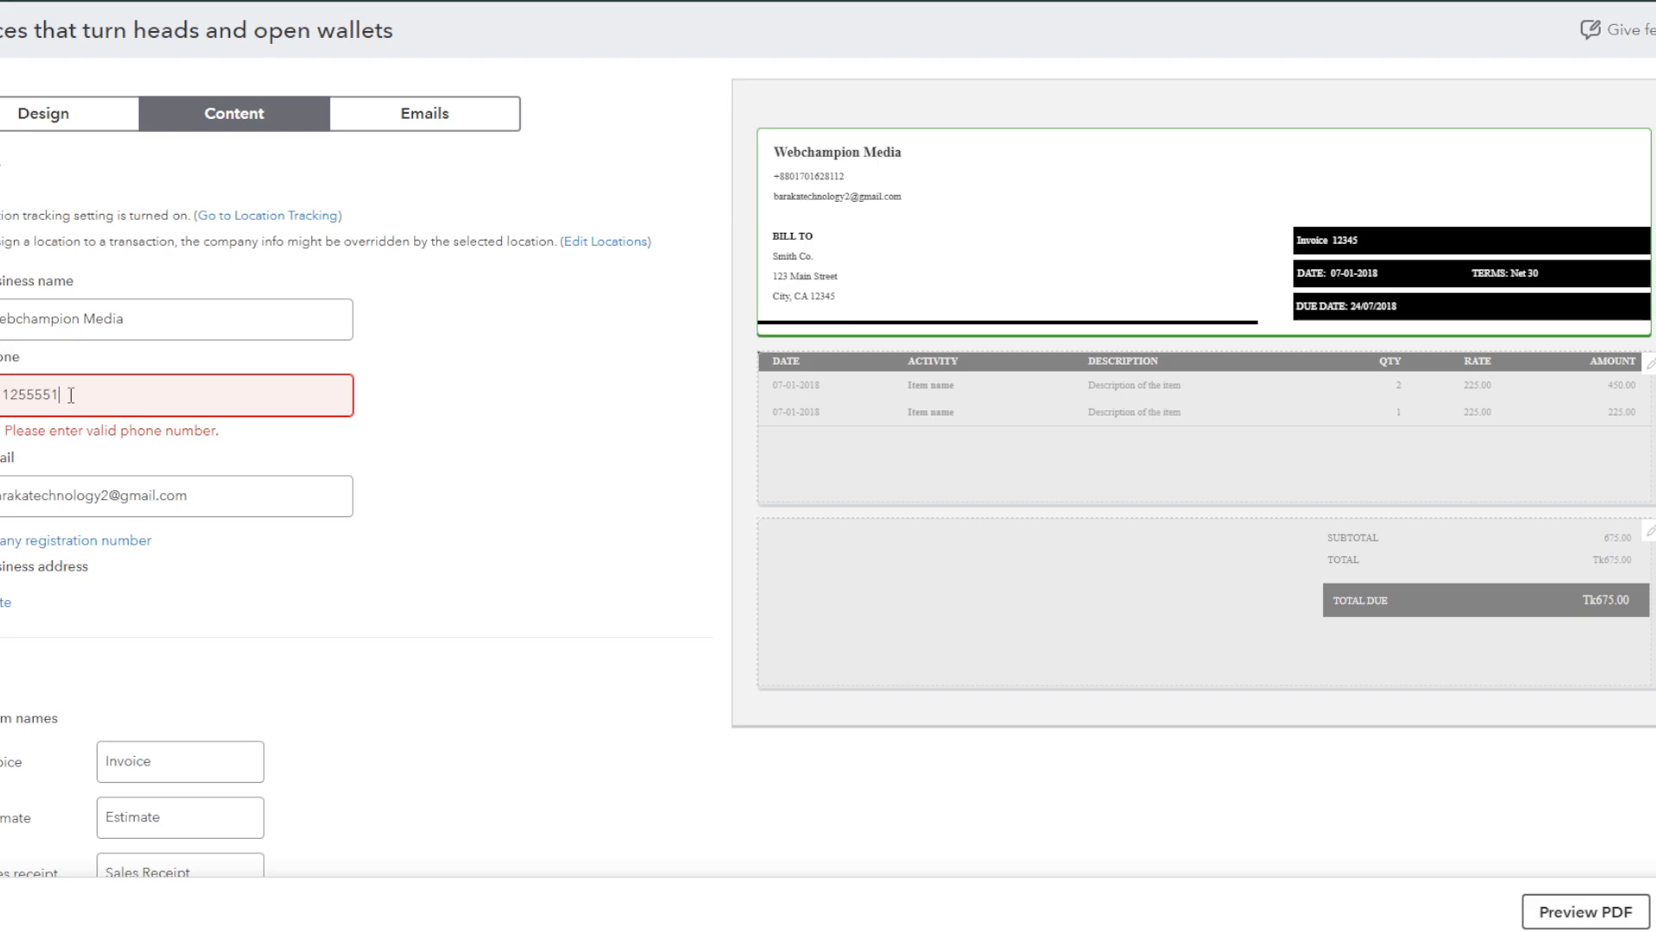
key("ctrl+a")
key("BackSpace")
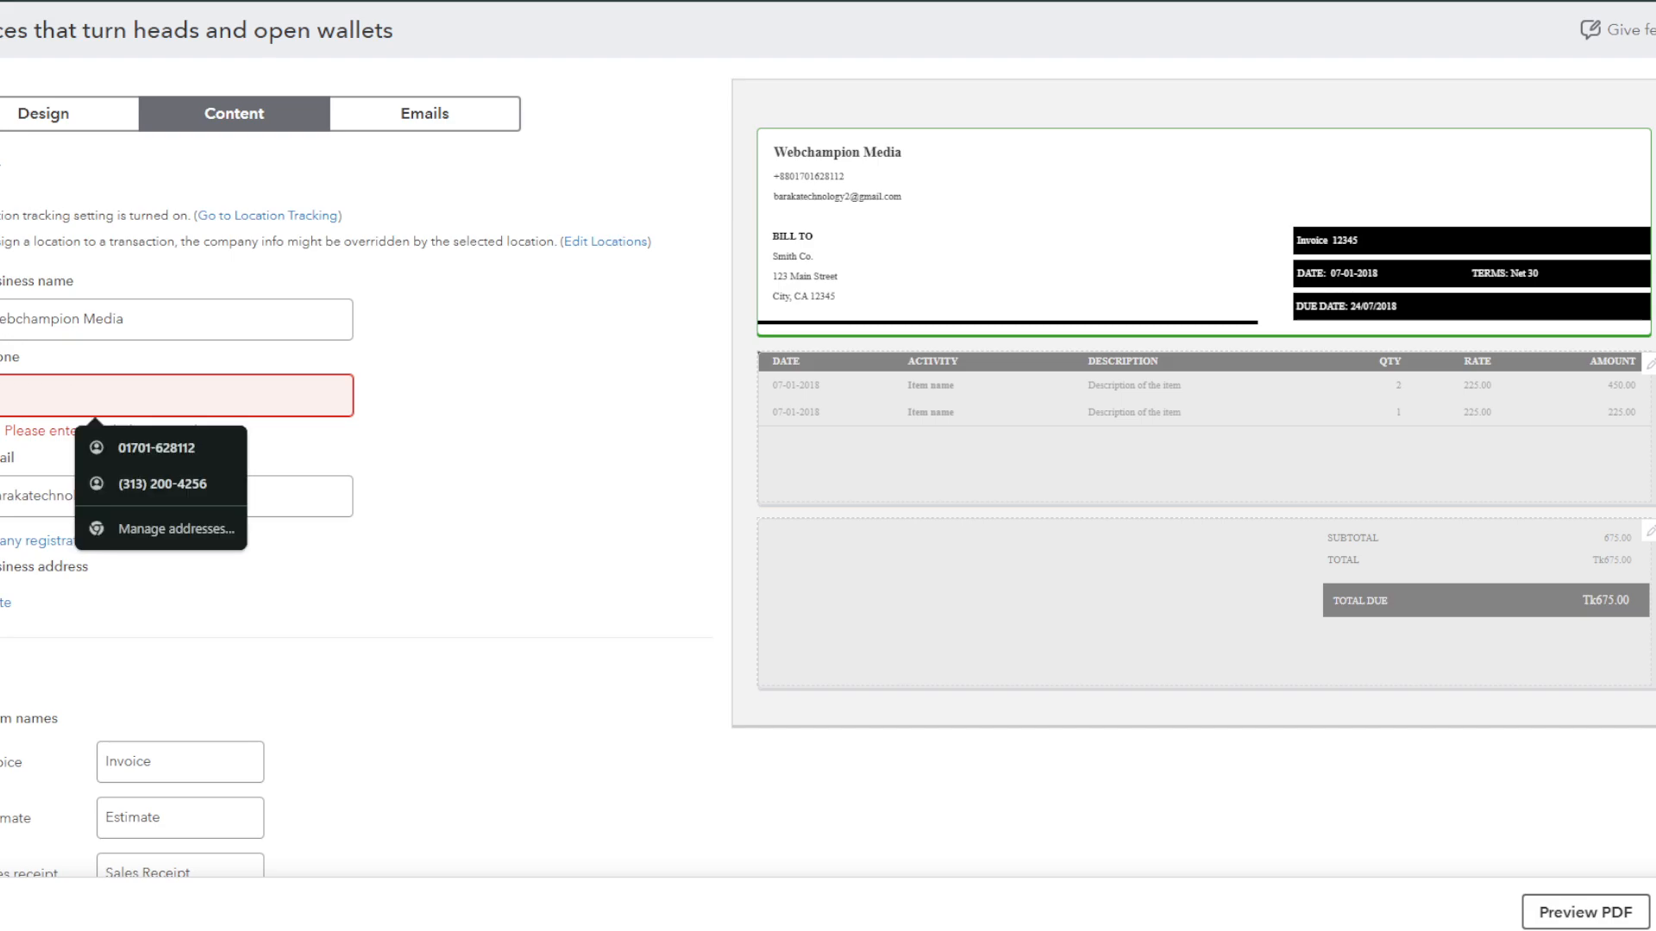
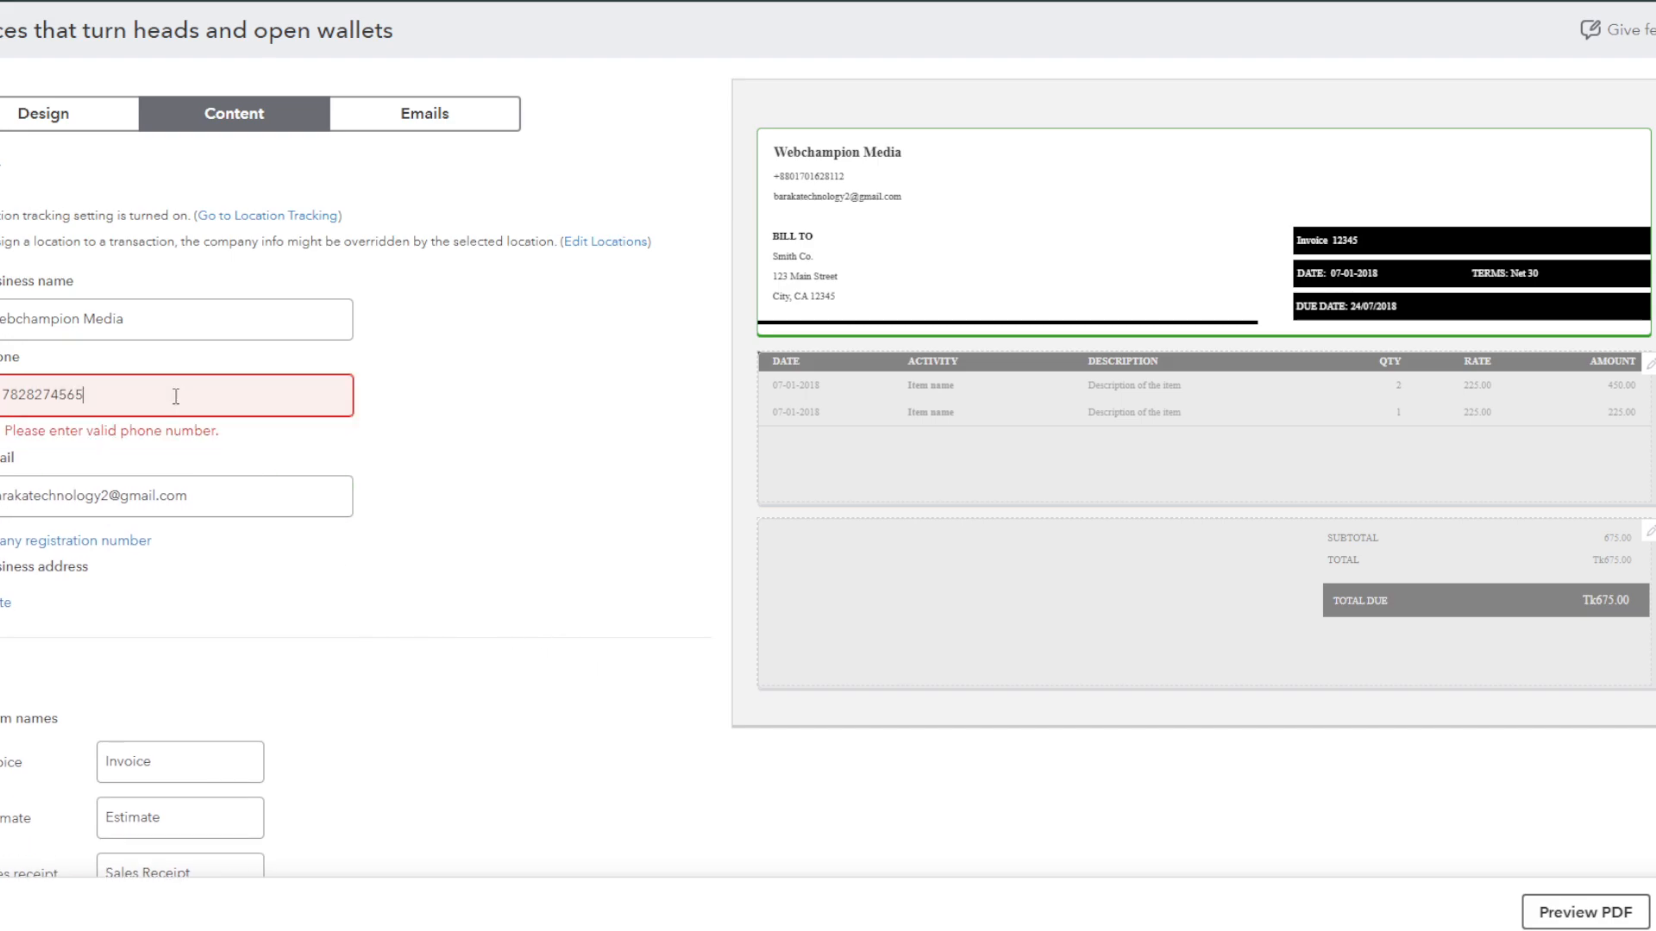
left_click(463, 521)
left_click(173, 408)
key("ctrl+a")
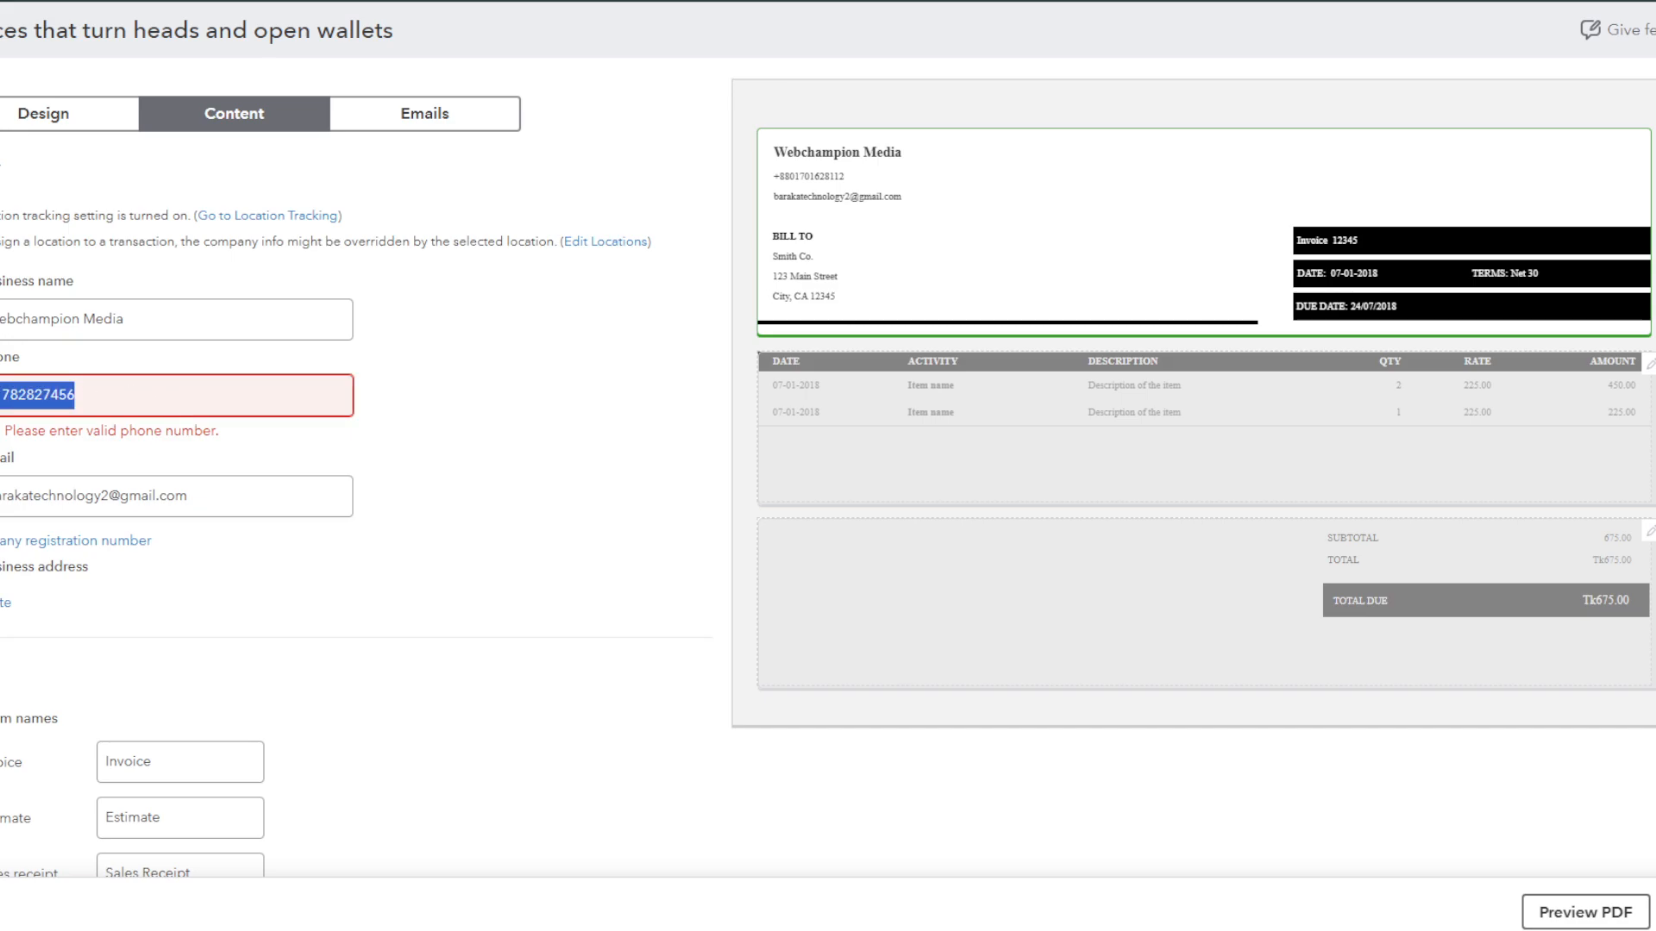
scroll(311, 540, "down", 3)
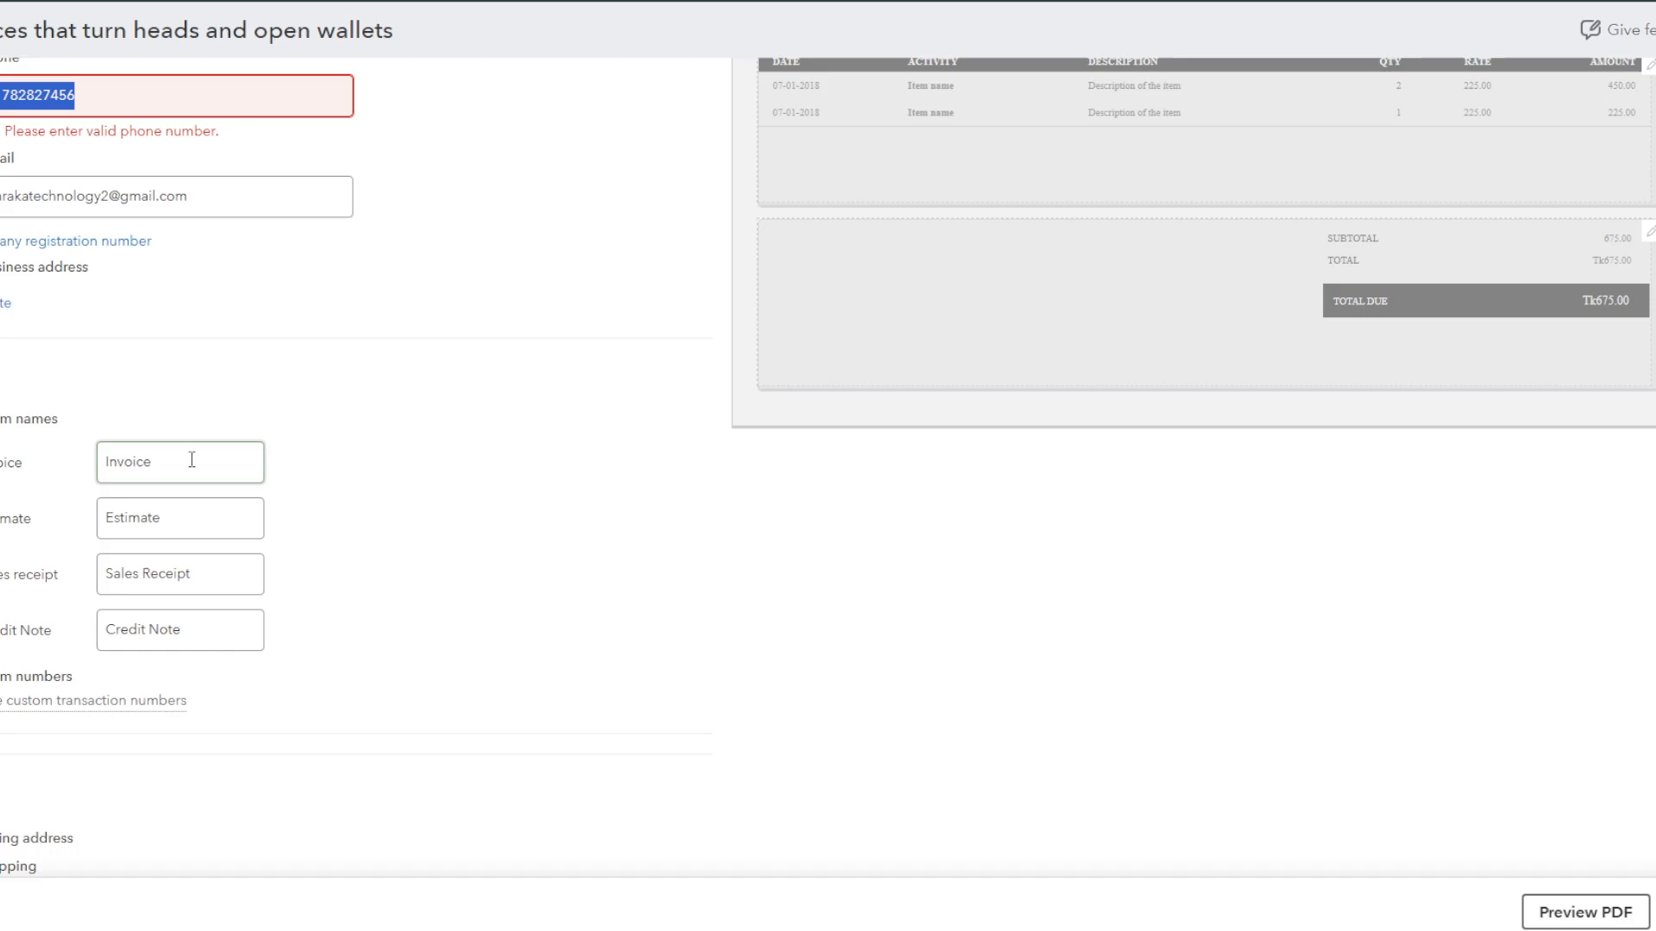
scroll(43, 354, "down", 1)
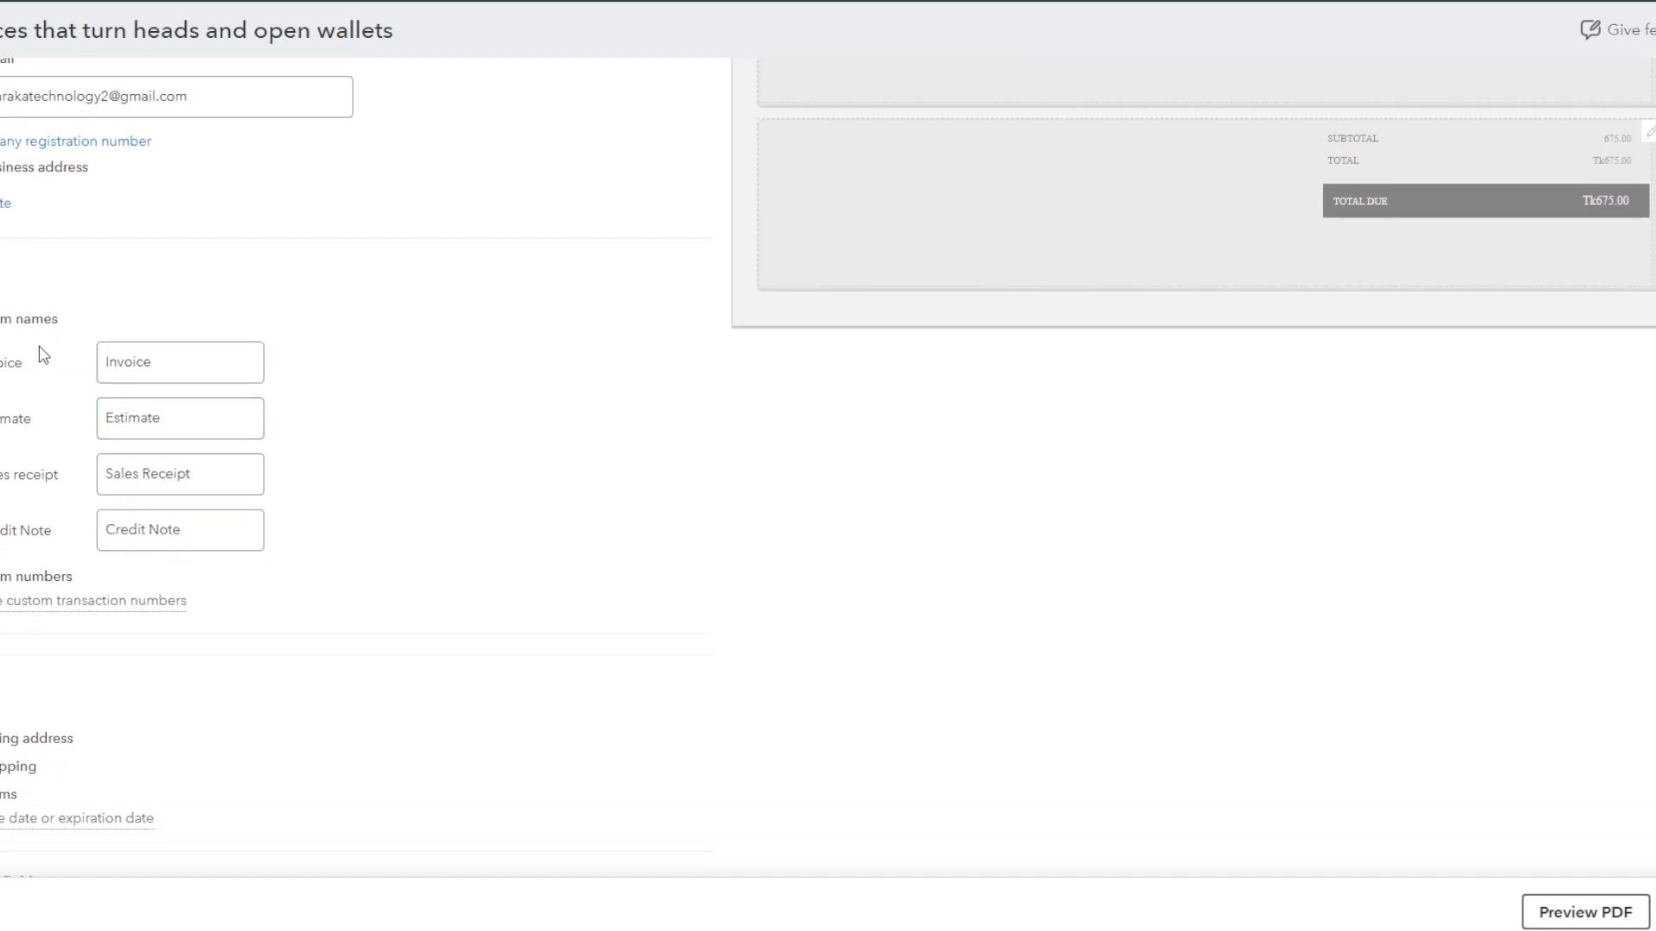
scroll(23, 580, "down", 1)
scroll(388, 664, "up", 5)
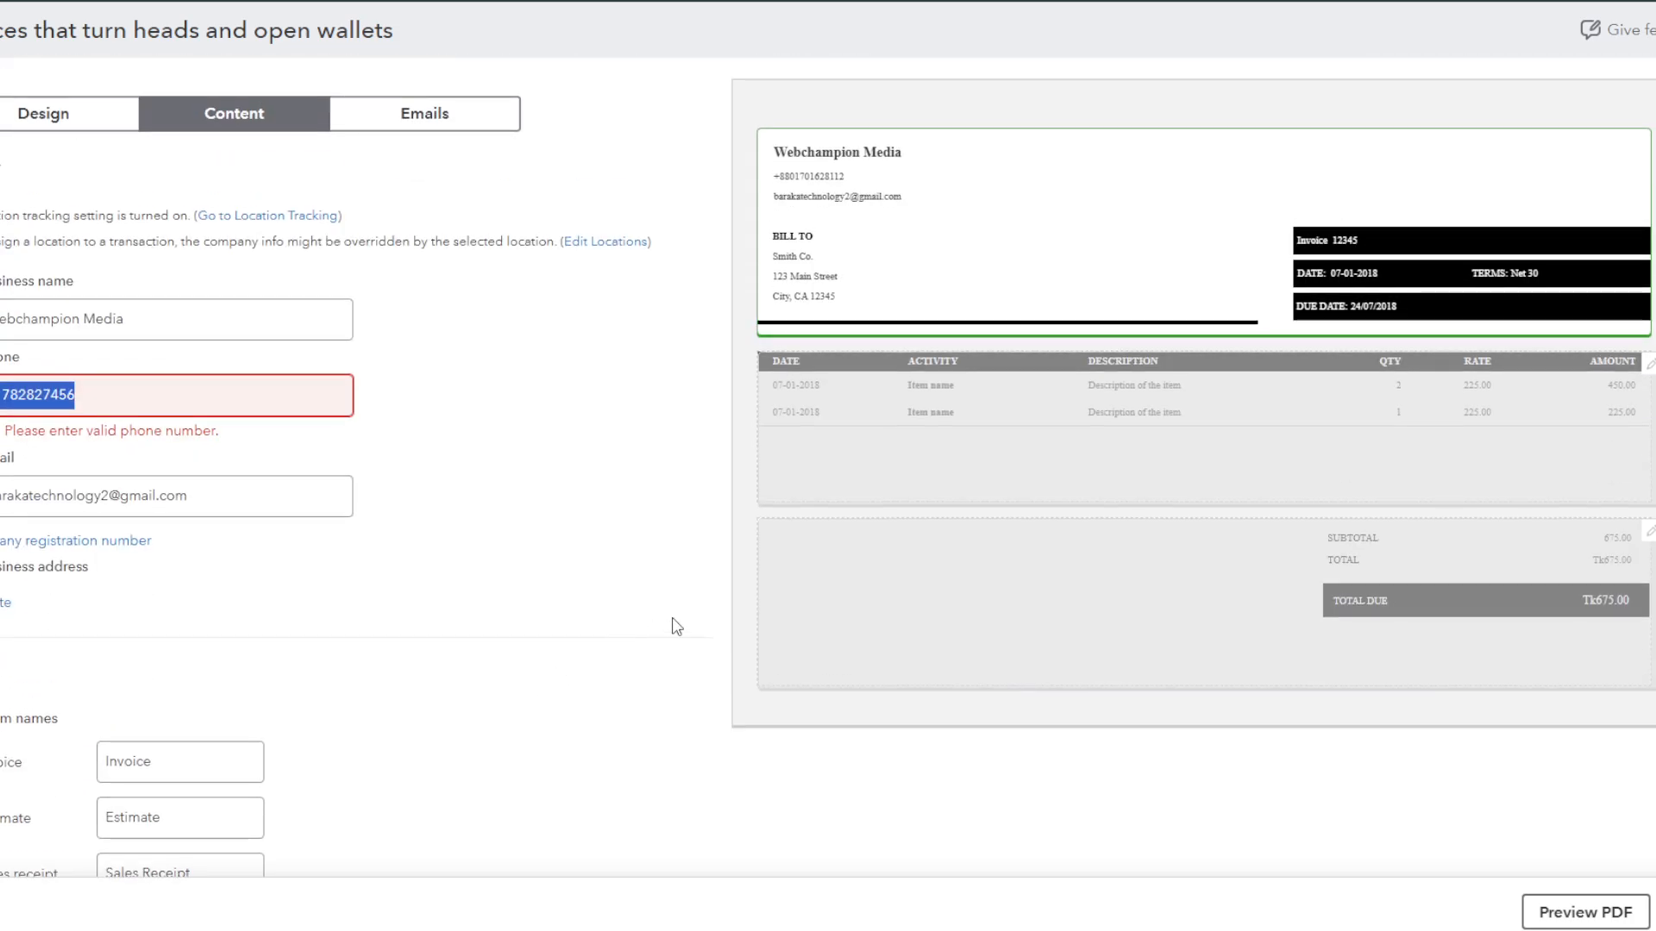
Step: Enable Category under the Product/Service column of the invoice item table
left_click(820, 466)
scroll(277, 507, "down", 2)
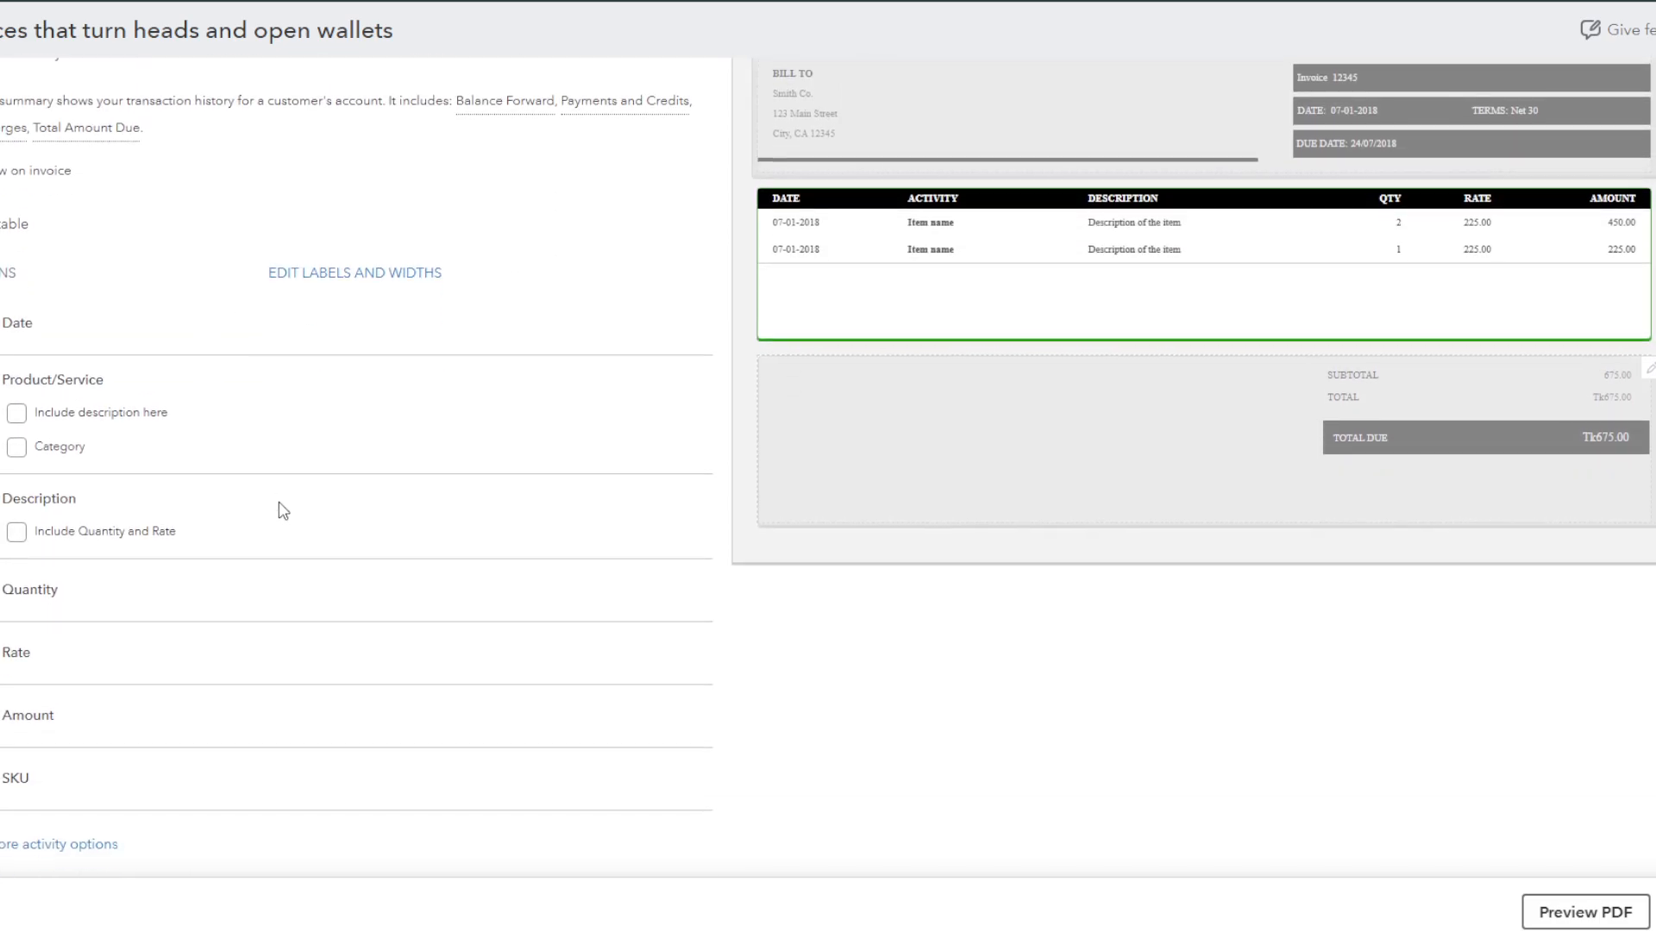
scroll(71, 408, "up", 2)
scroll(60, 484, "down", 1)
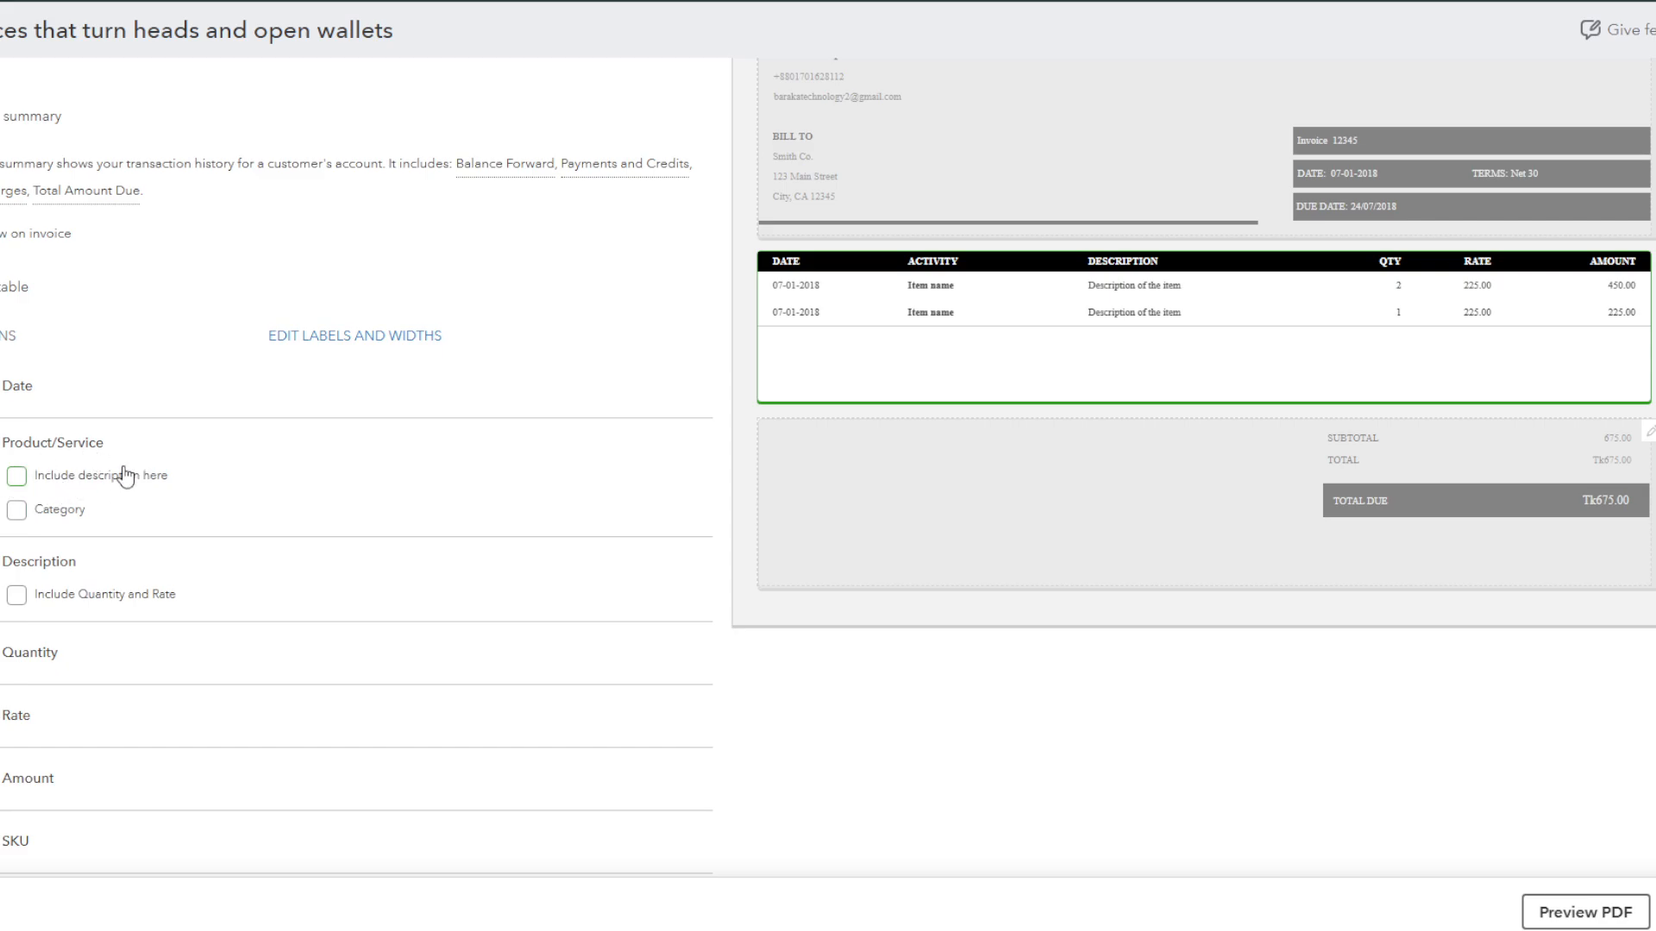
left_click(17, 514)
scroll(4, 664, "down", 1)
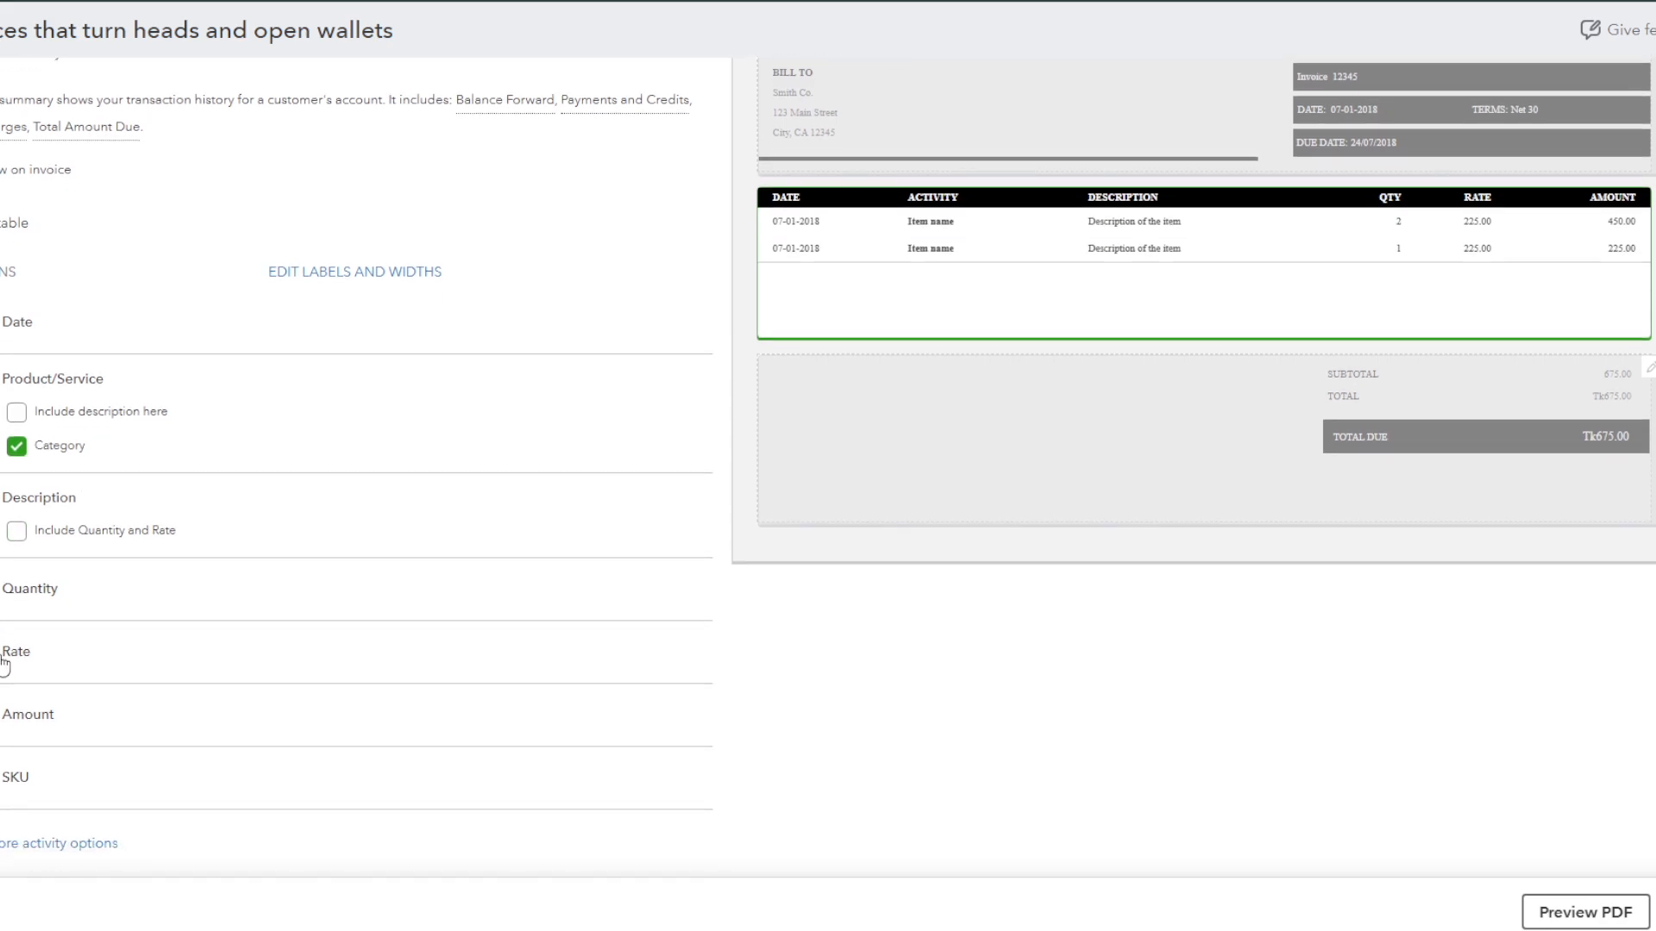
scroll(259, 703, "up", 3)
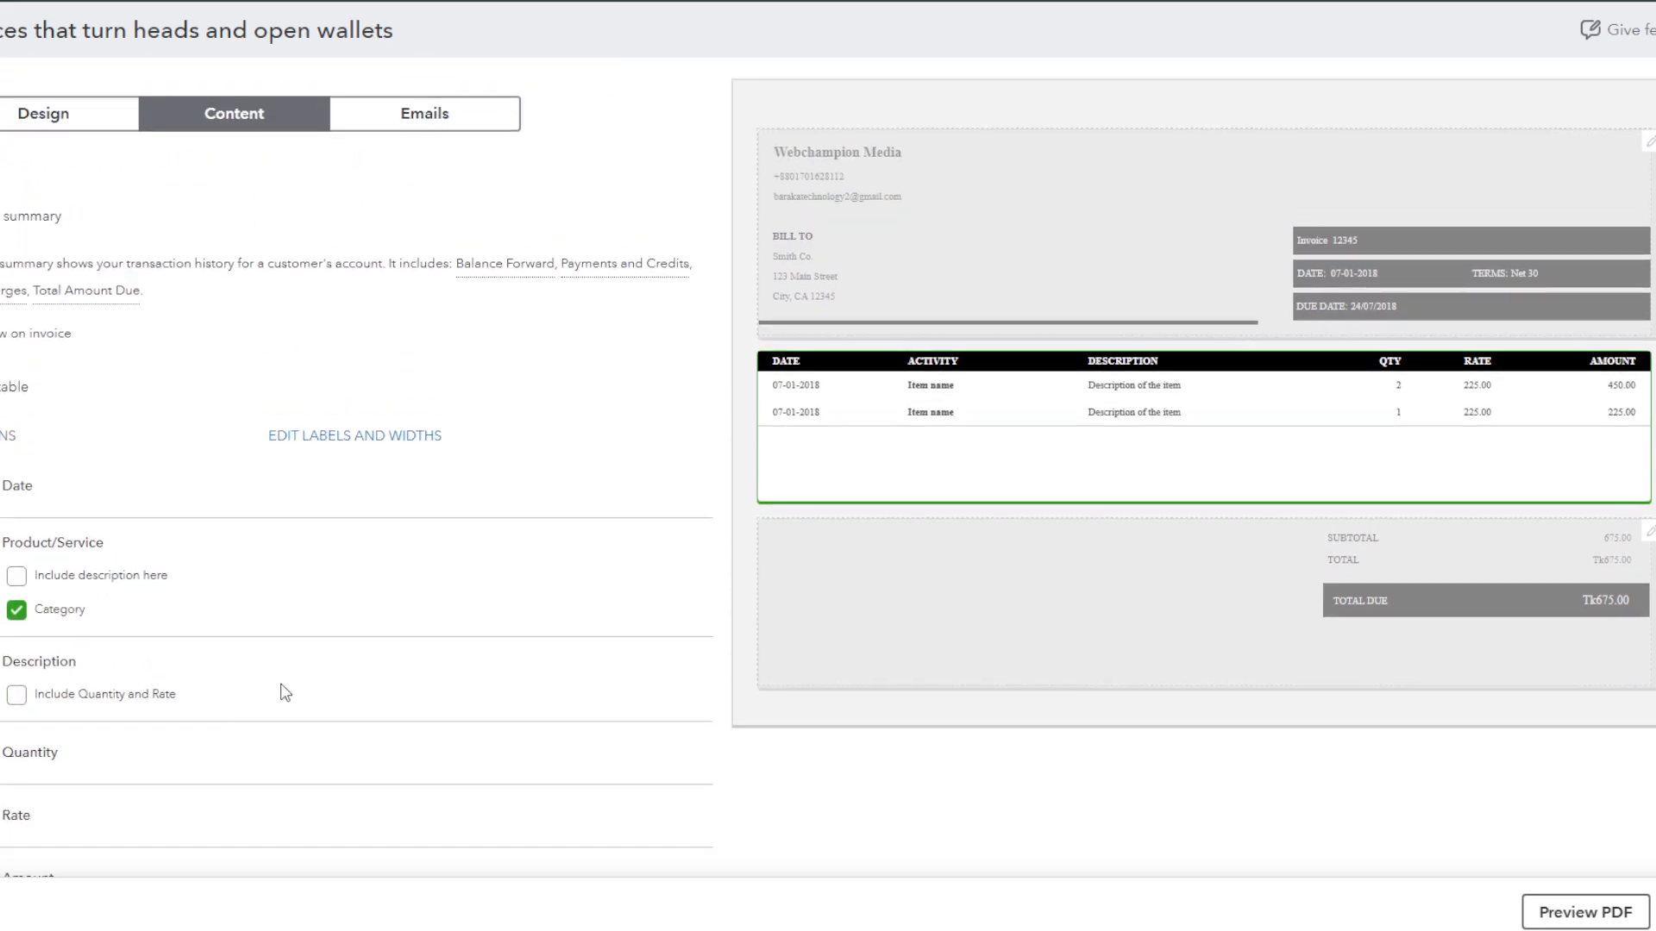
Step: Review the invoice email's customer message and subject line
left_click(444, 112)
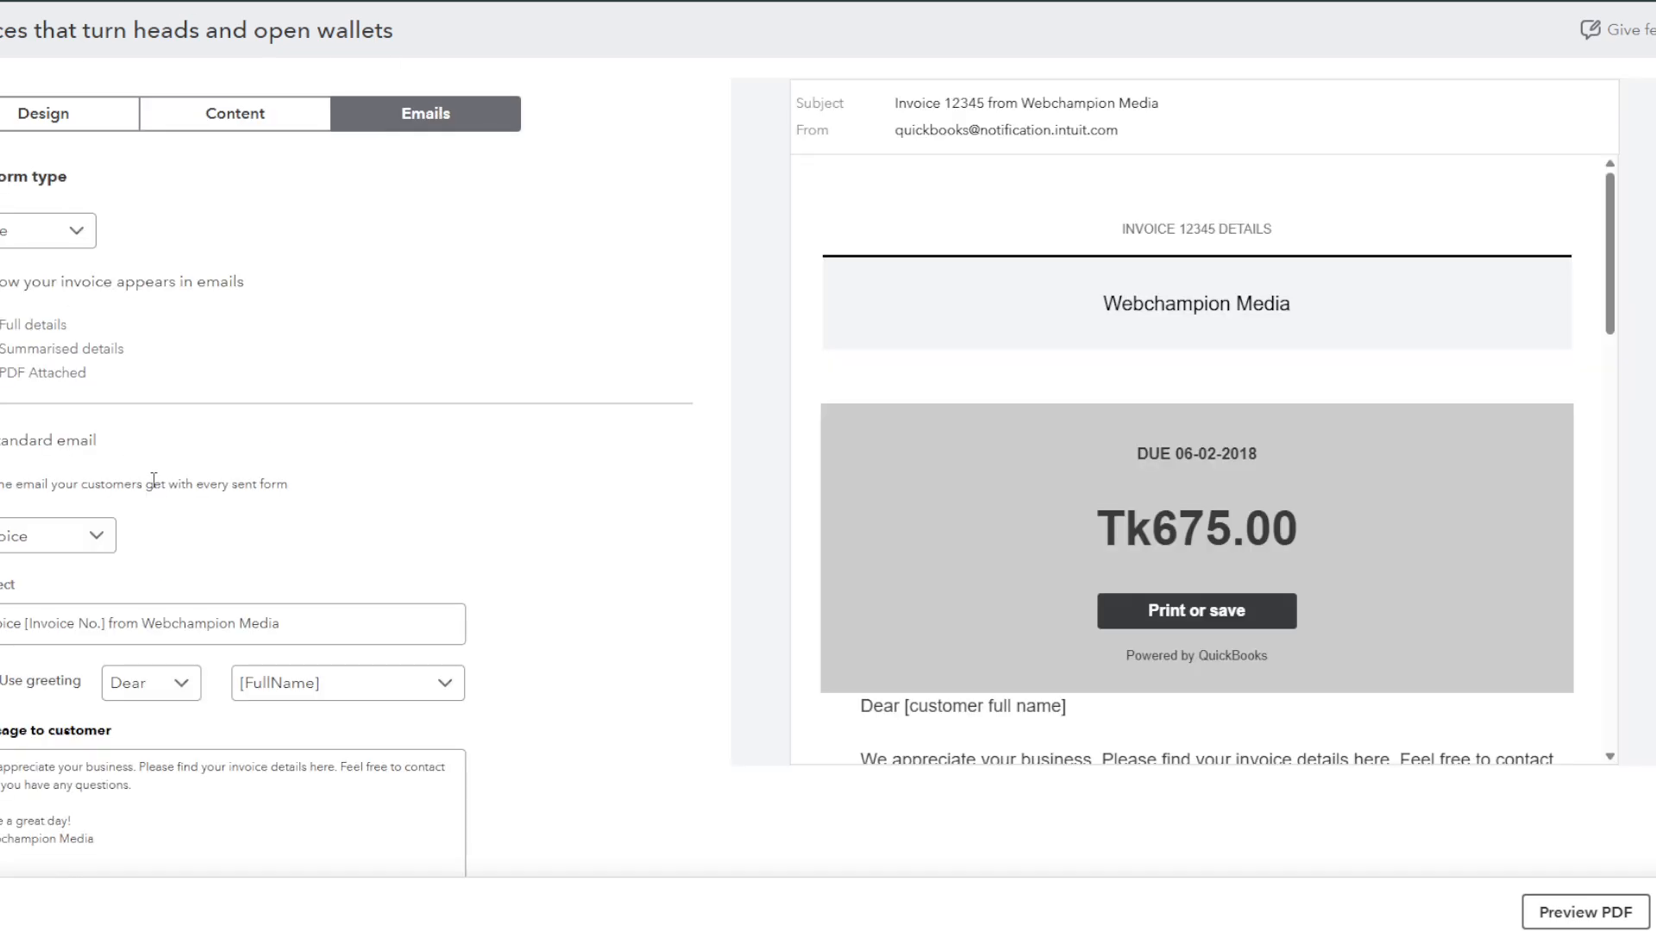
scroll(77, 345, "down", 2)
left_click(87, 766)
key("ctrl+a")
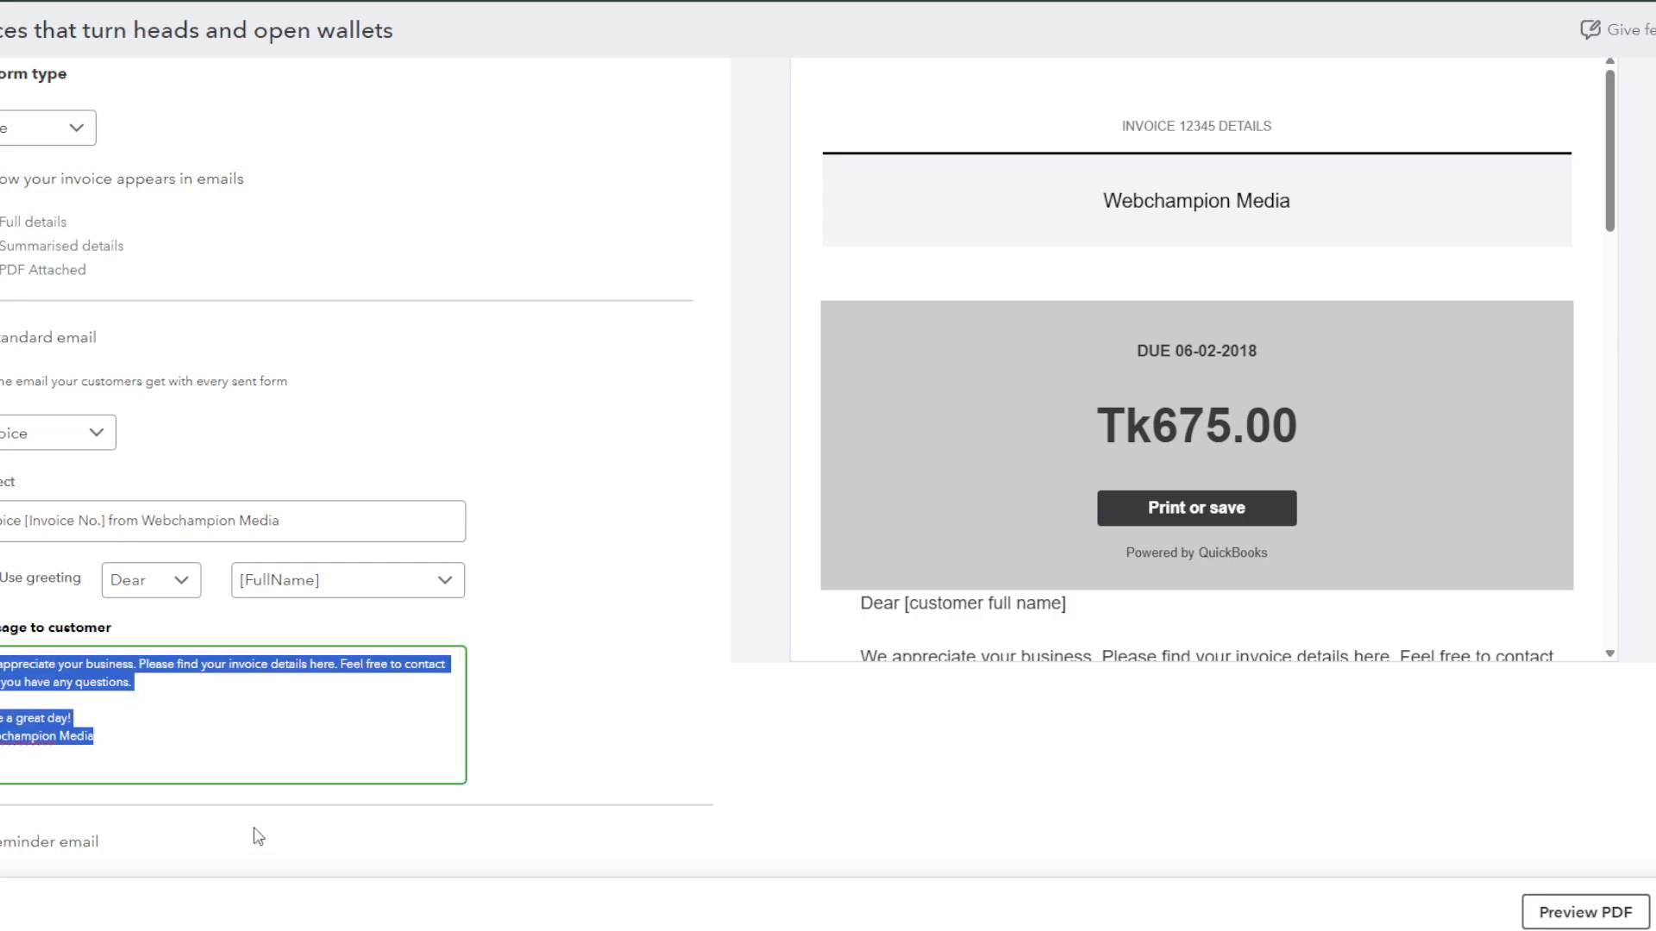
scroll(705, 576, "up", 2)
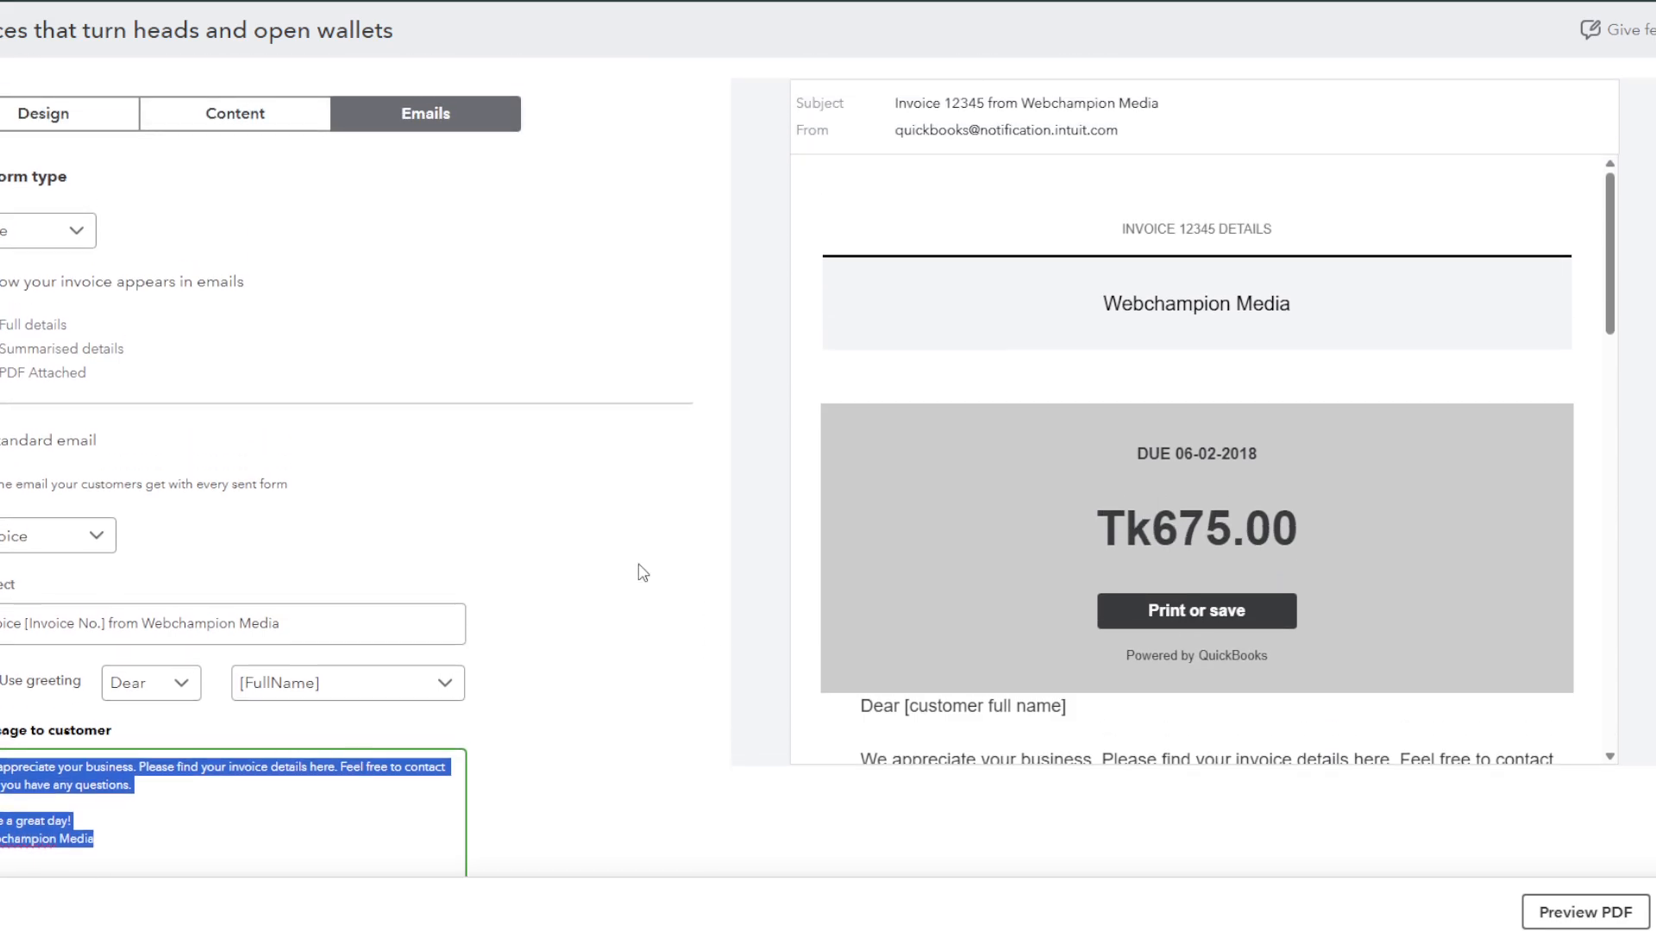
left_click(90, 624)
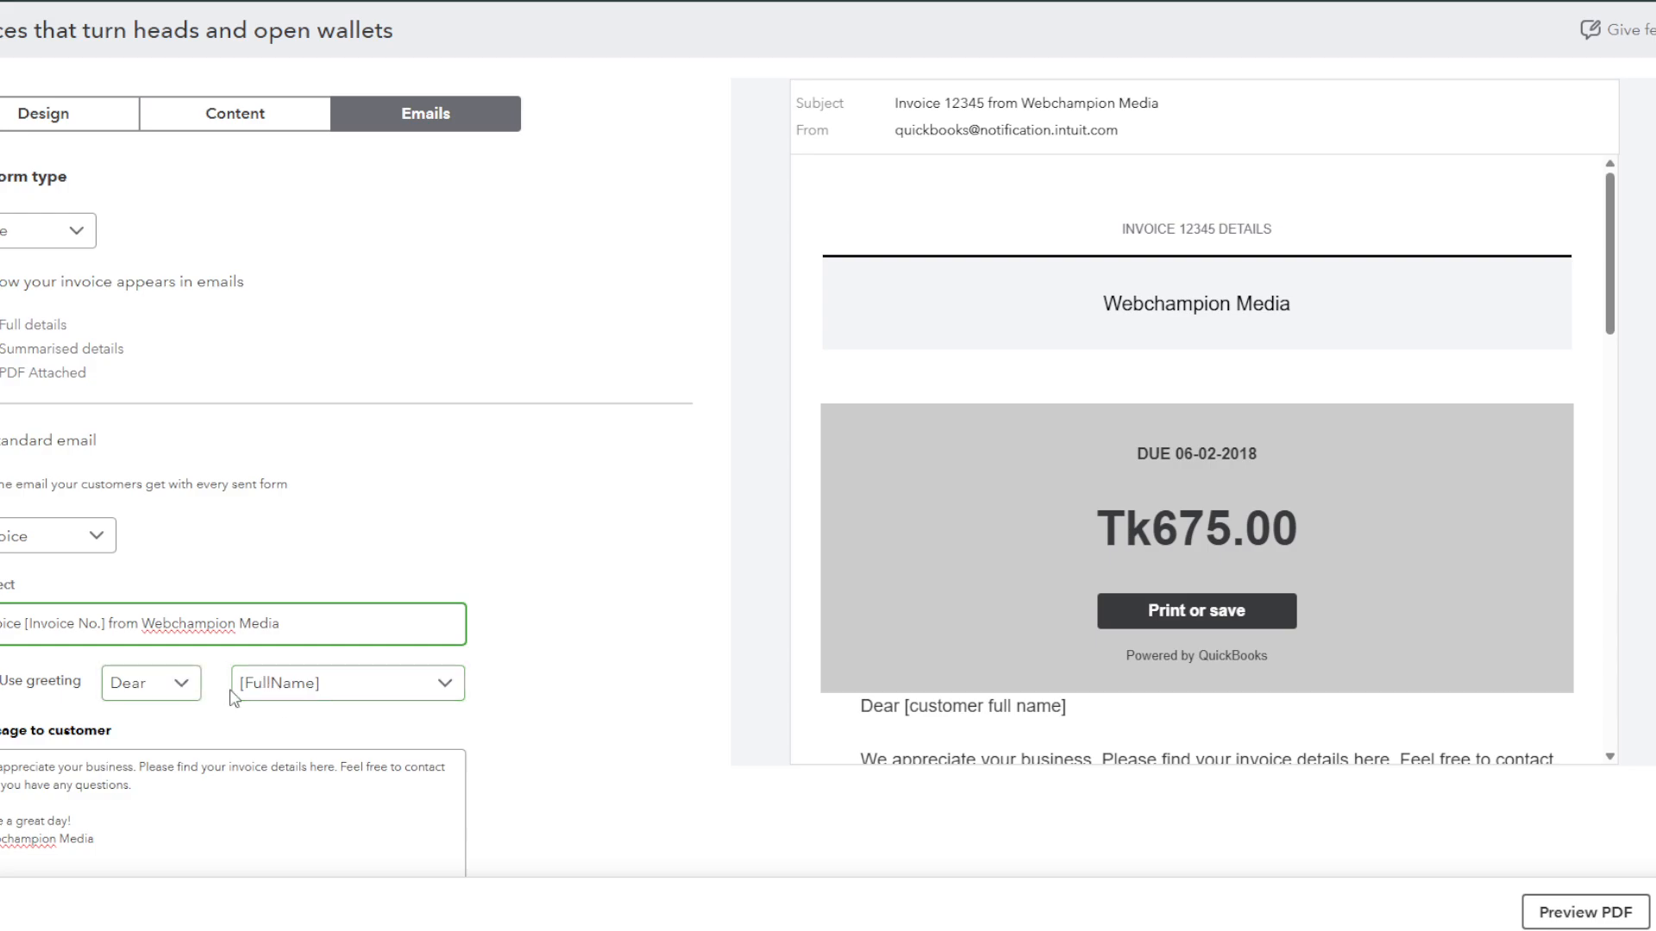
Step: Keep the email greeting as [FullName] and the email type as Invoice
left_click(285, 700)
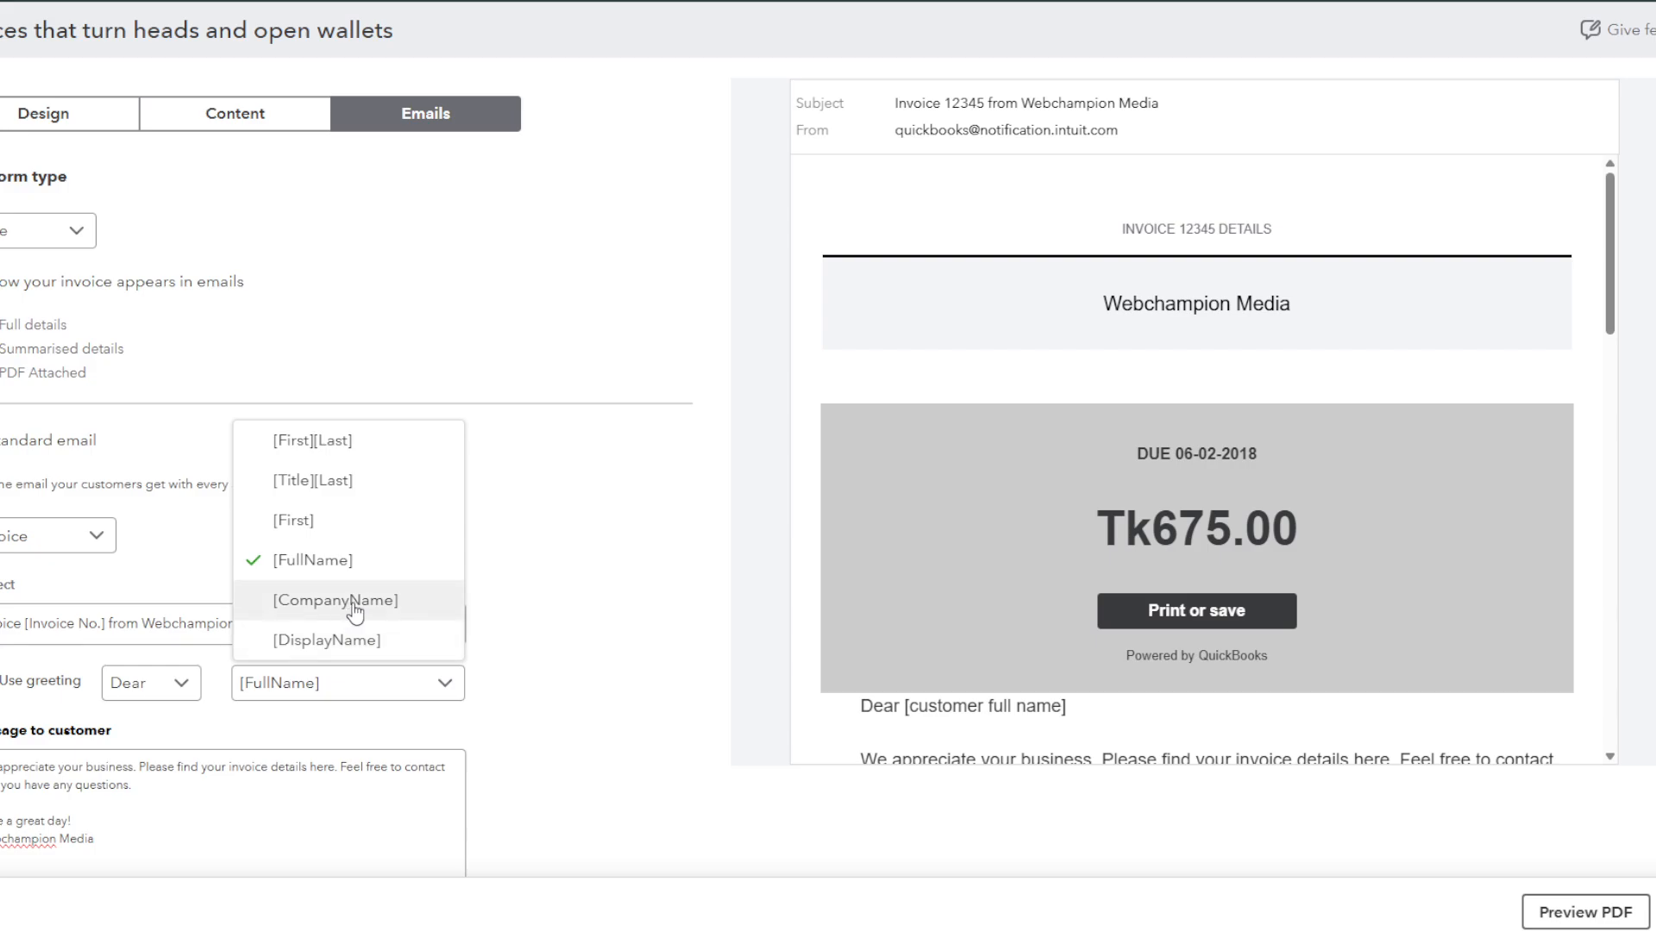
left_click(702, 604)
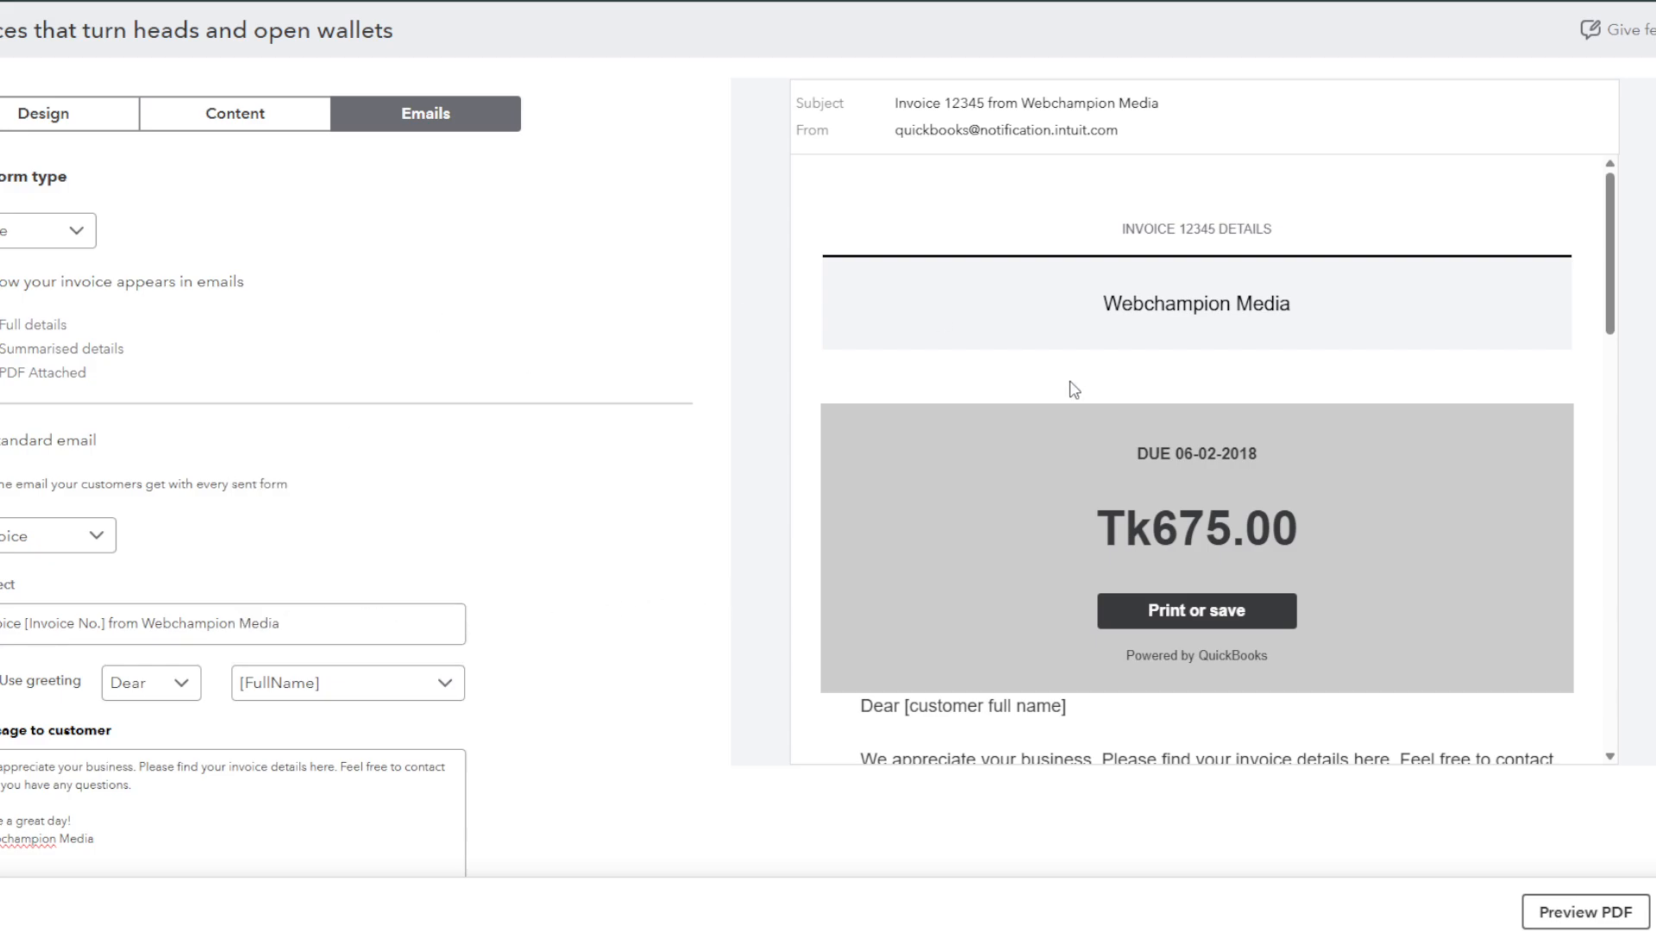
scroll(148, 820, "down", 1)
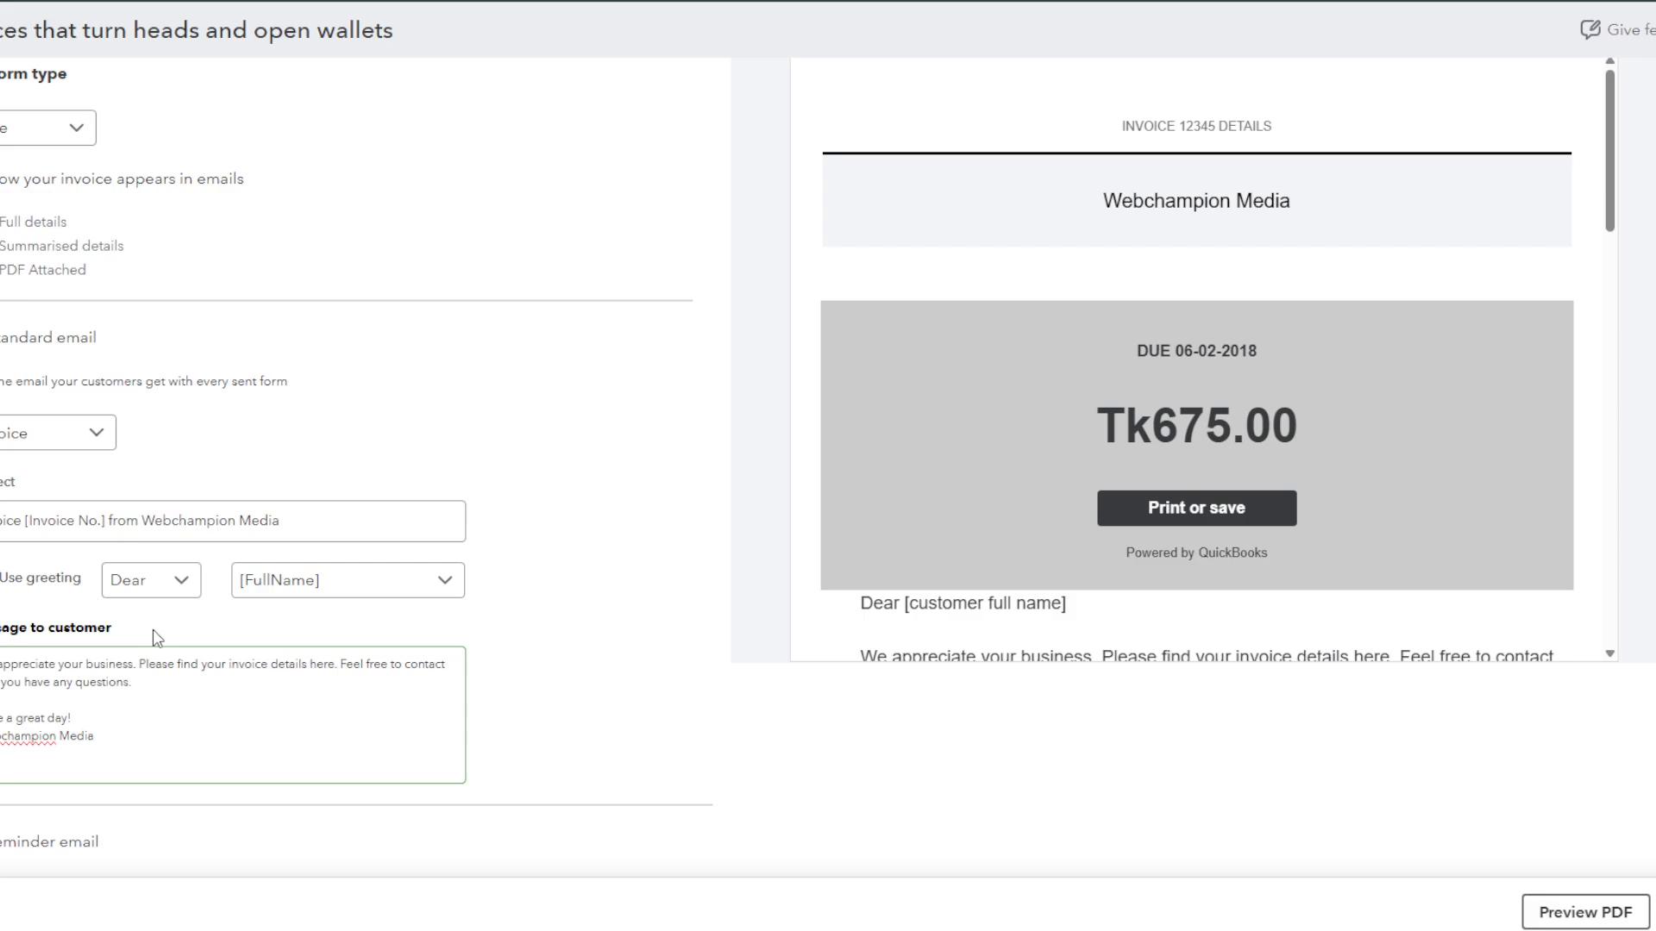
left_click(56, 433)
left_click(246, 404)
left_click(63, 431)
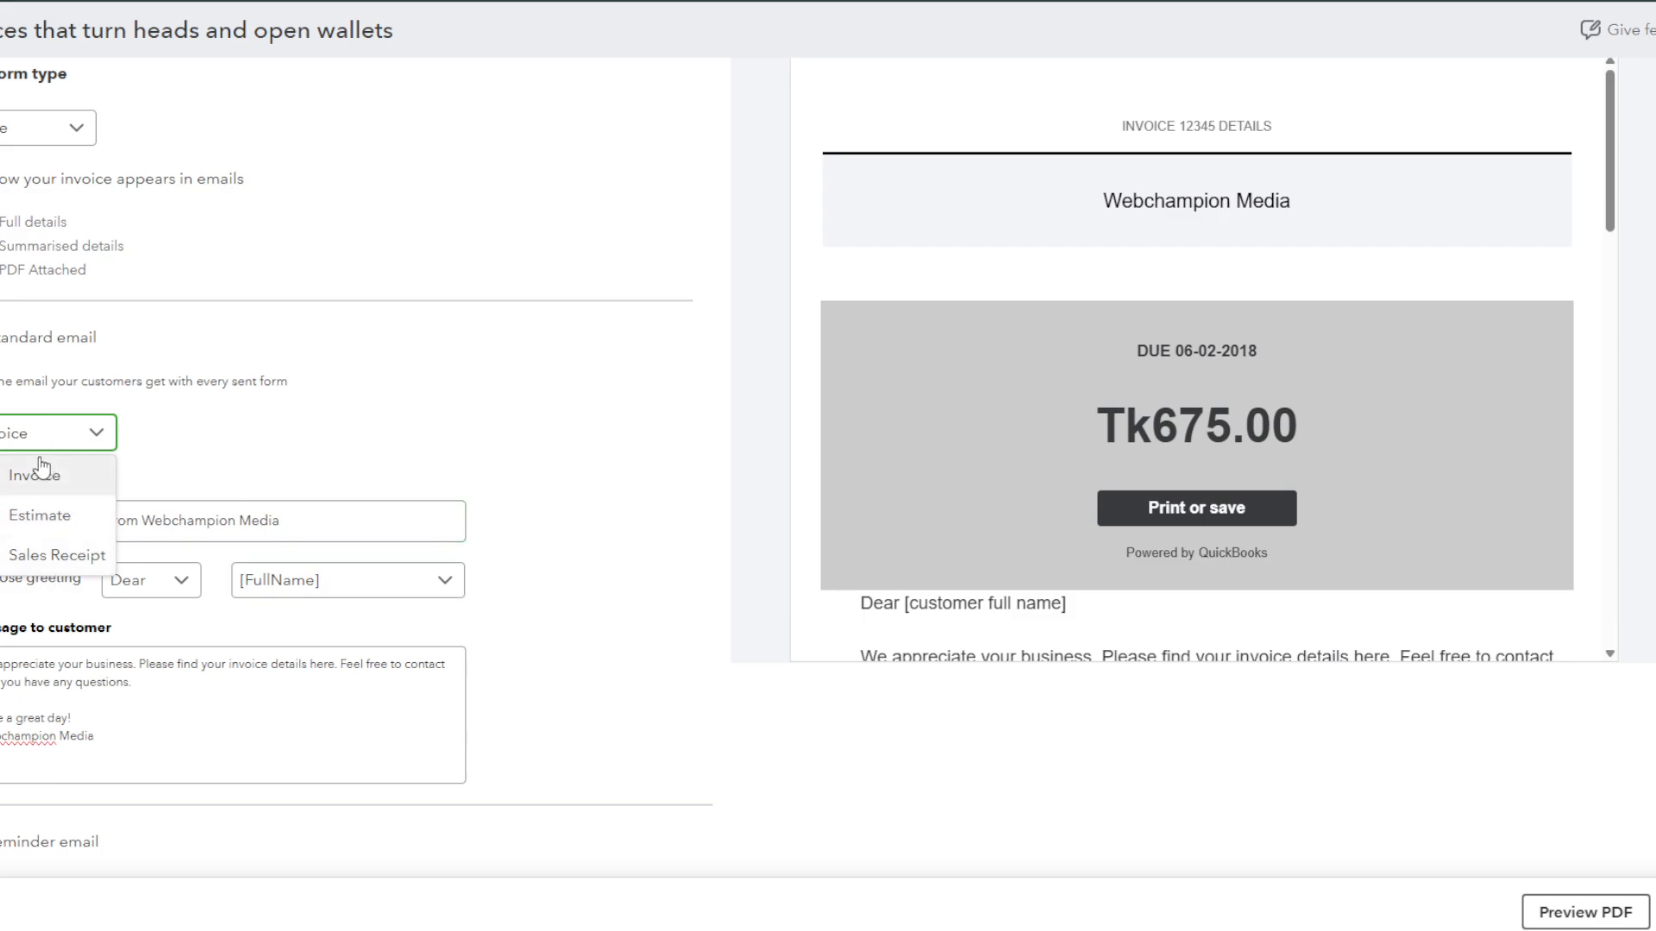
left_click(530, 407)
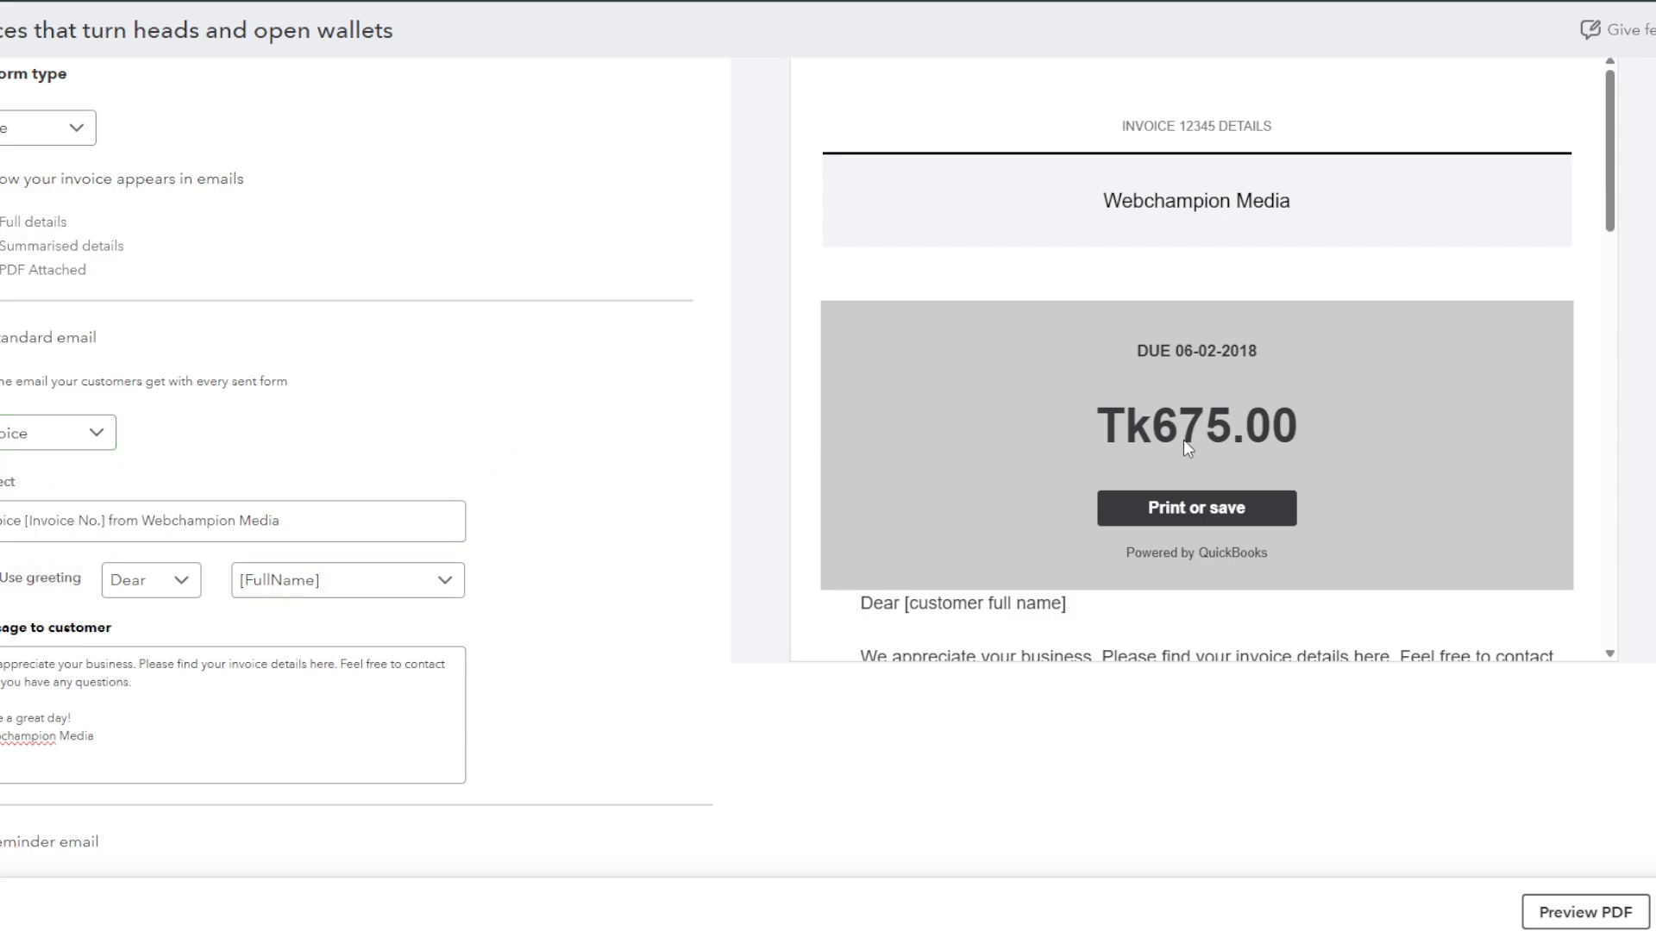
left_click(1607, 916)
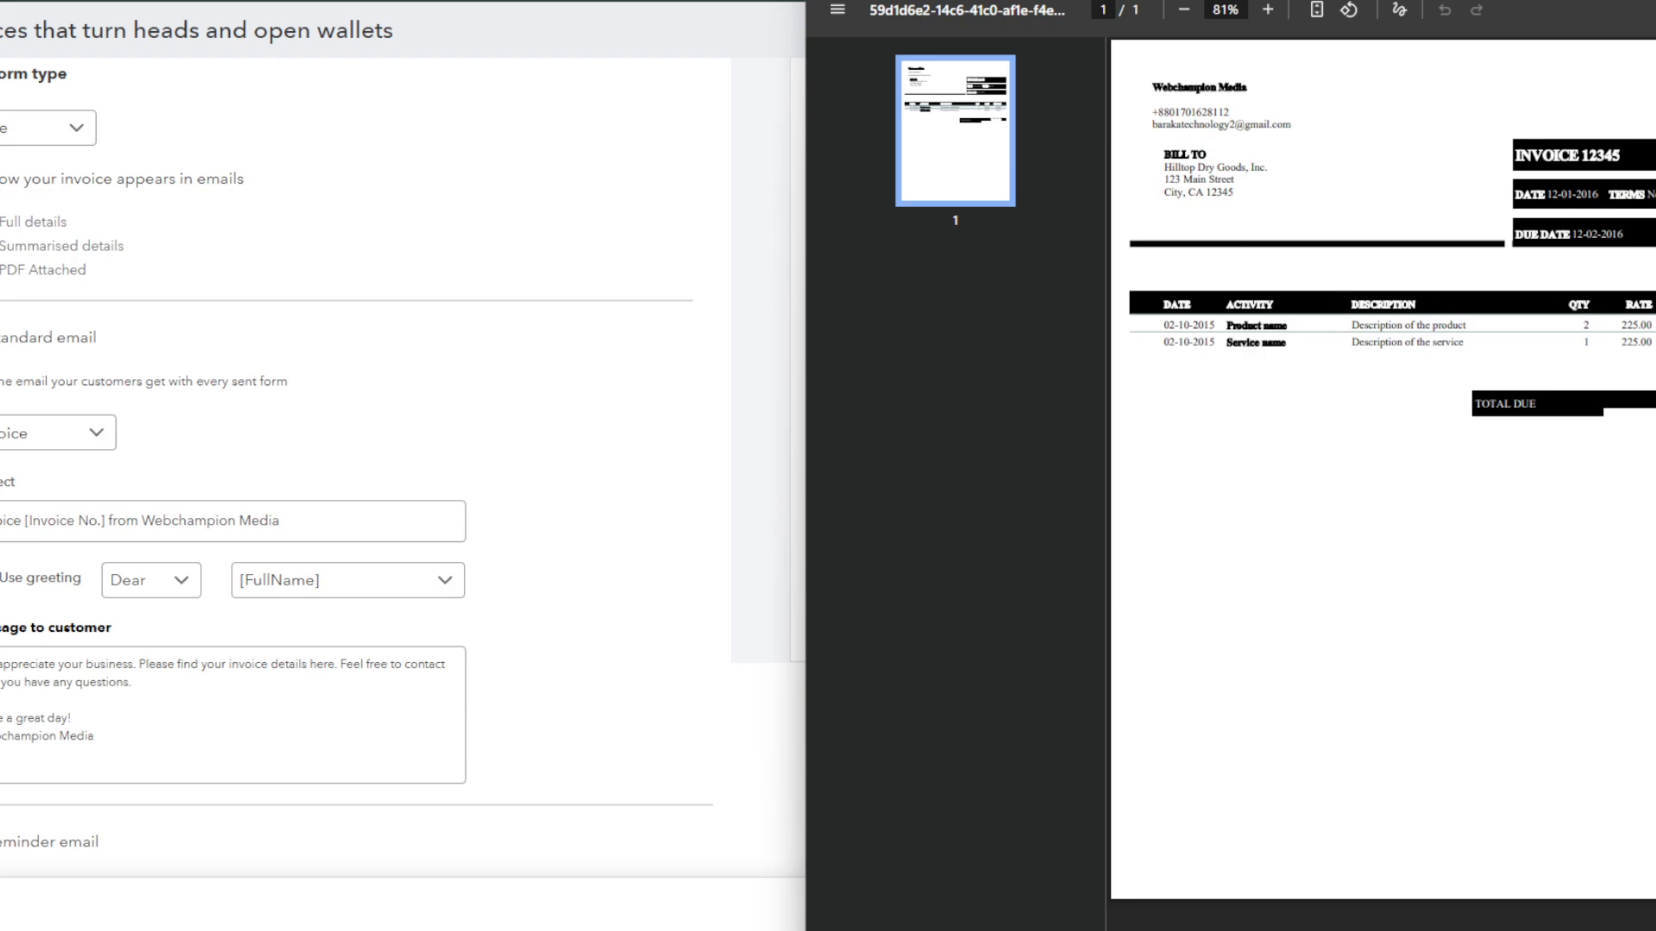
key("ctrl+w")
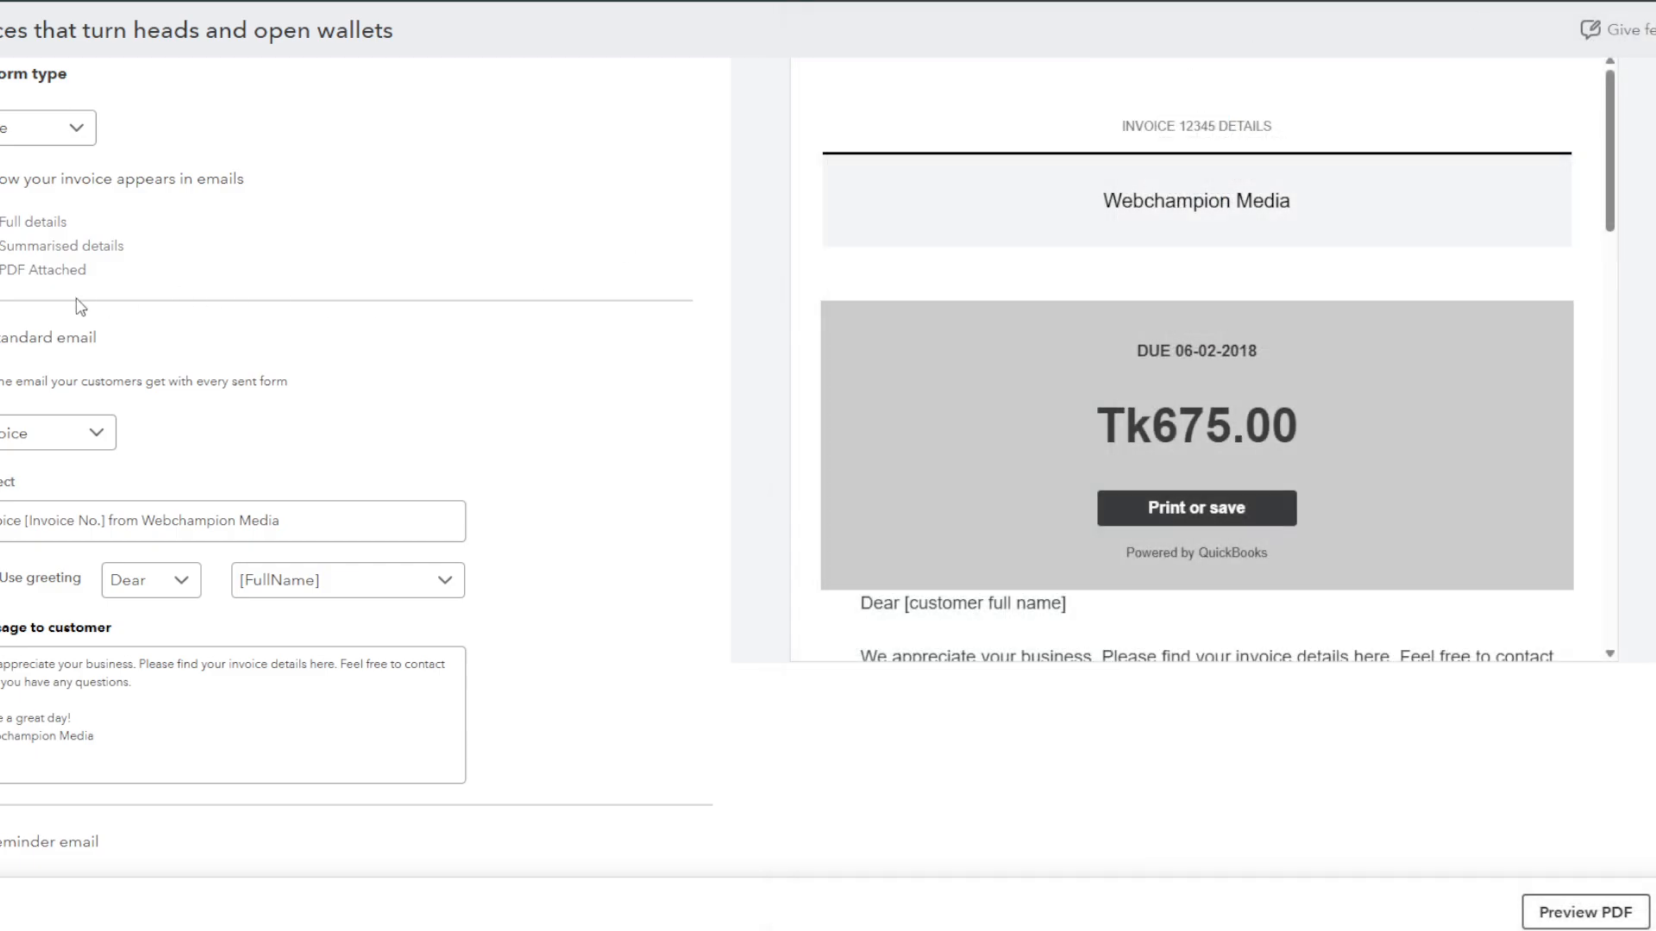
scroll(325, 344, "up", 3)
Step: Set the invoice text size to 8pt in the design font settings
left_click(129, 112)
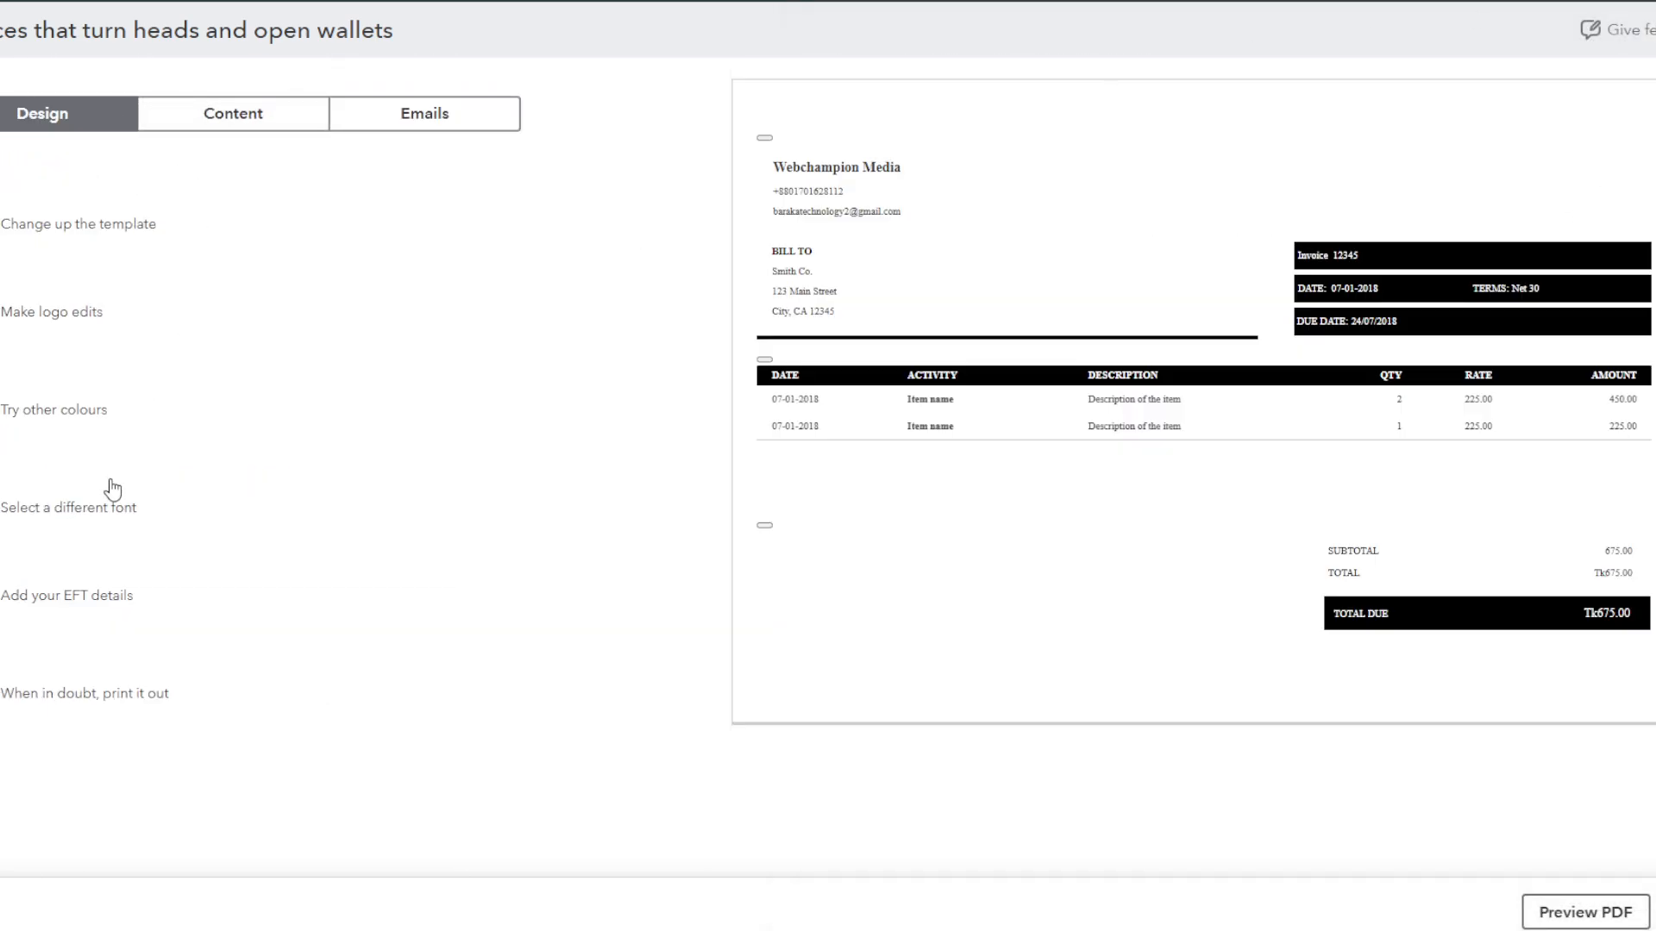
left_click(33, 507)
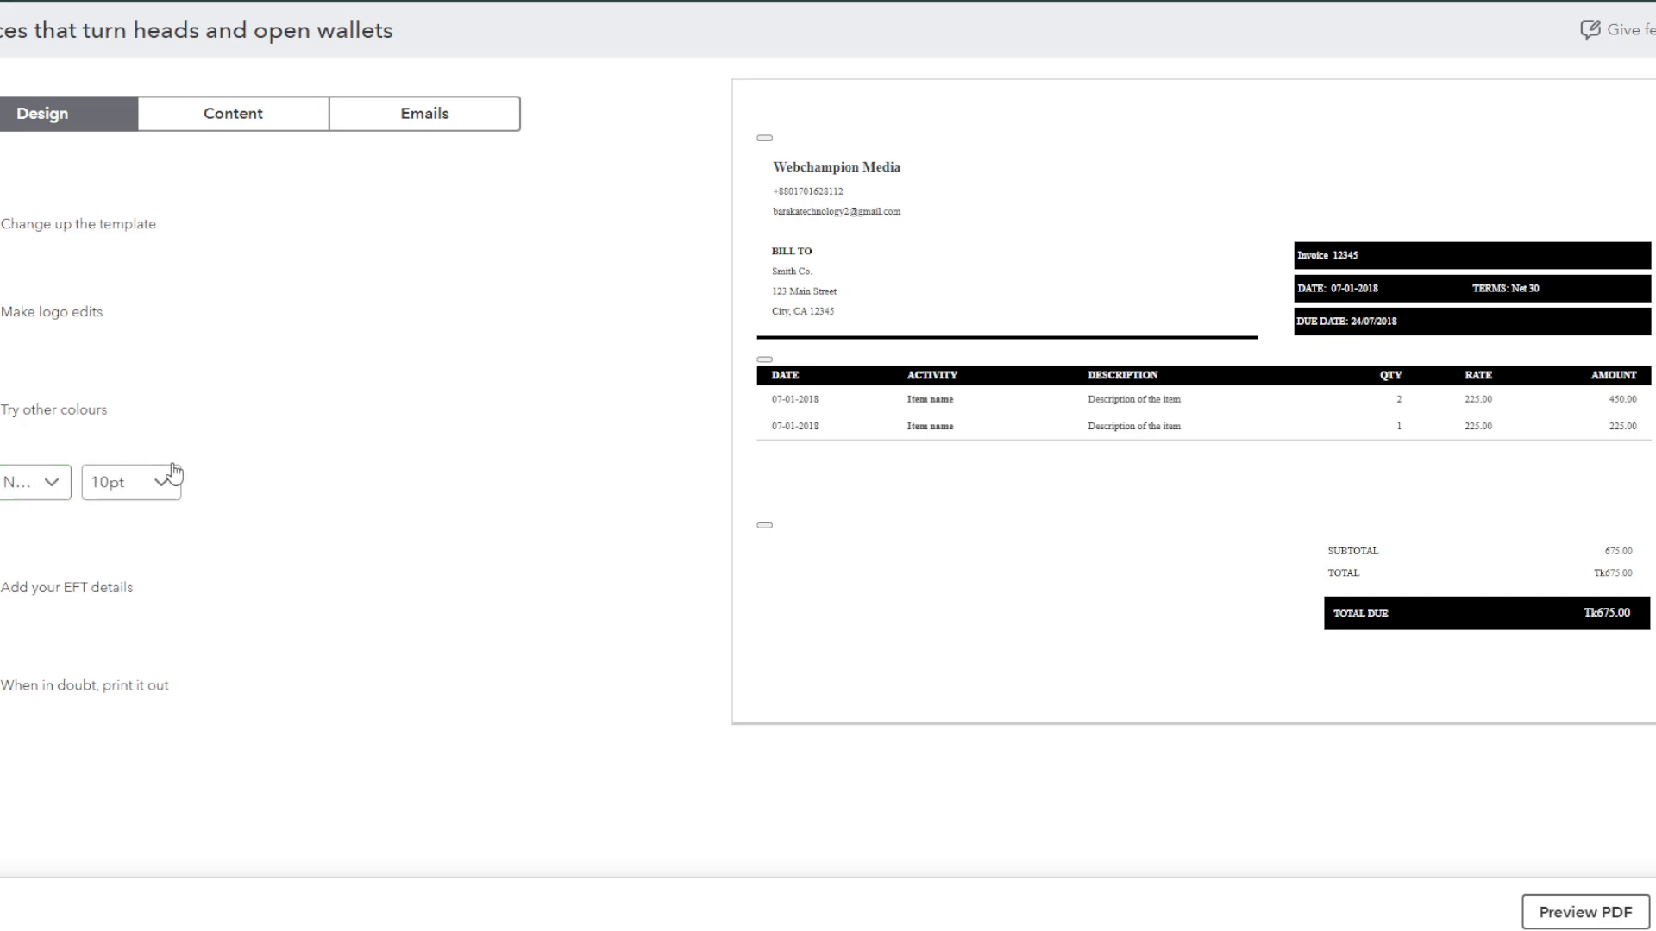
left_click(240, 126)
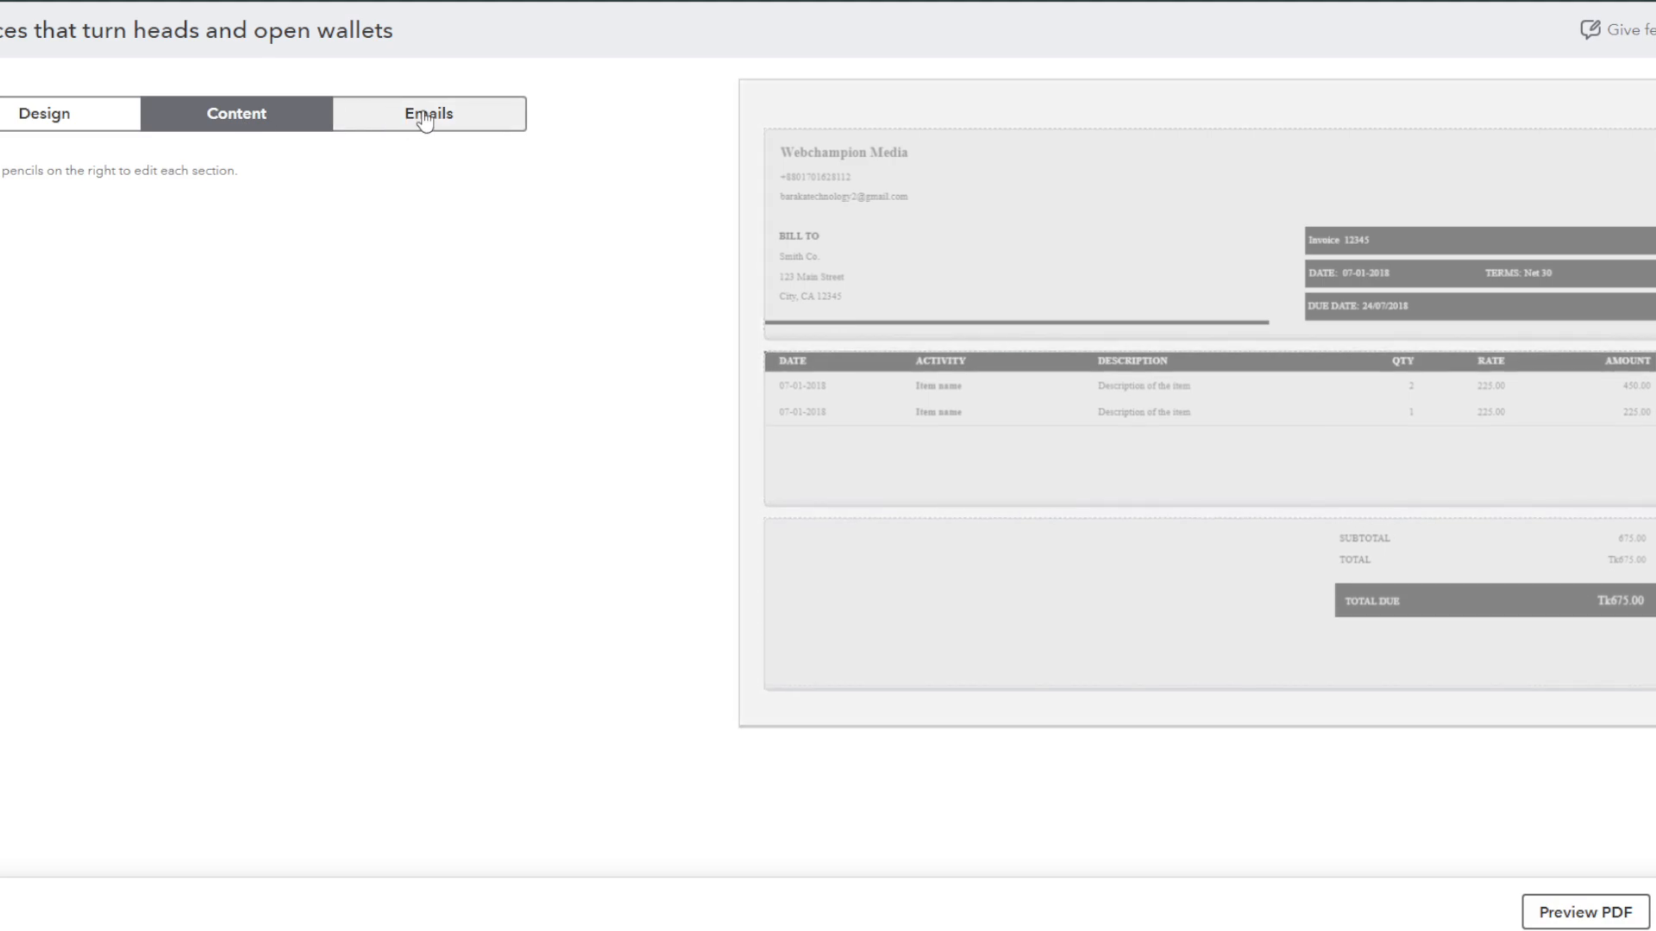
left_click(95, 105)
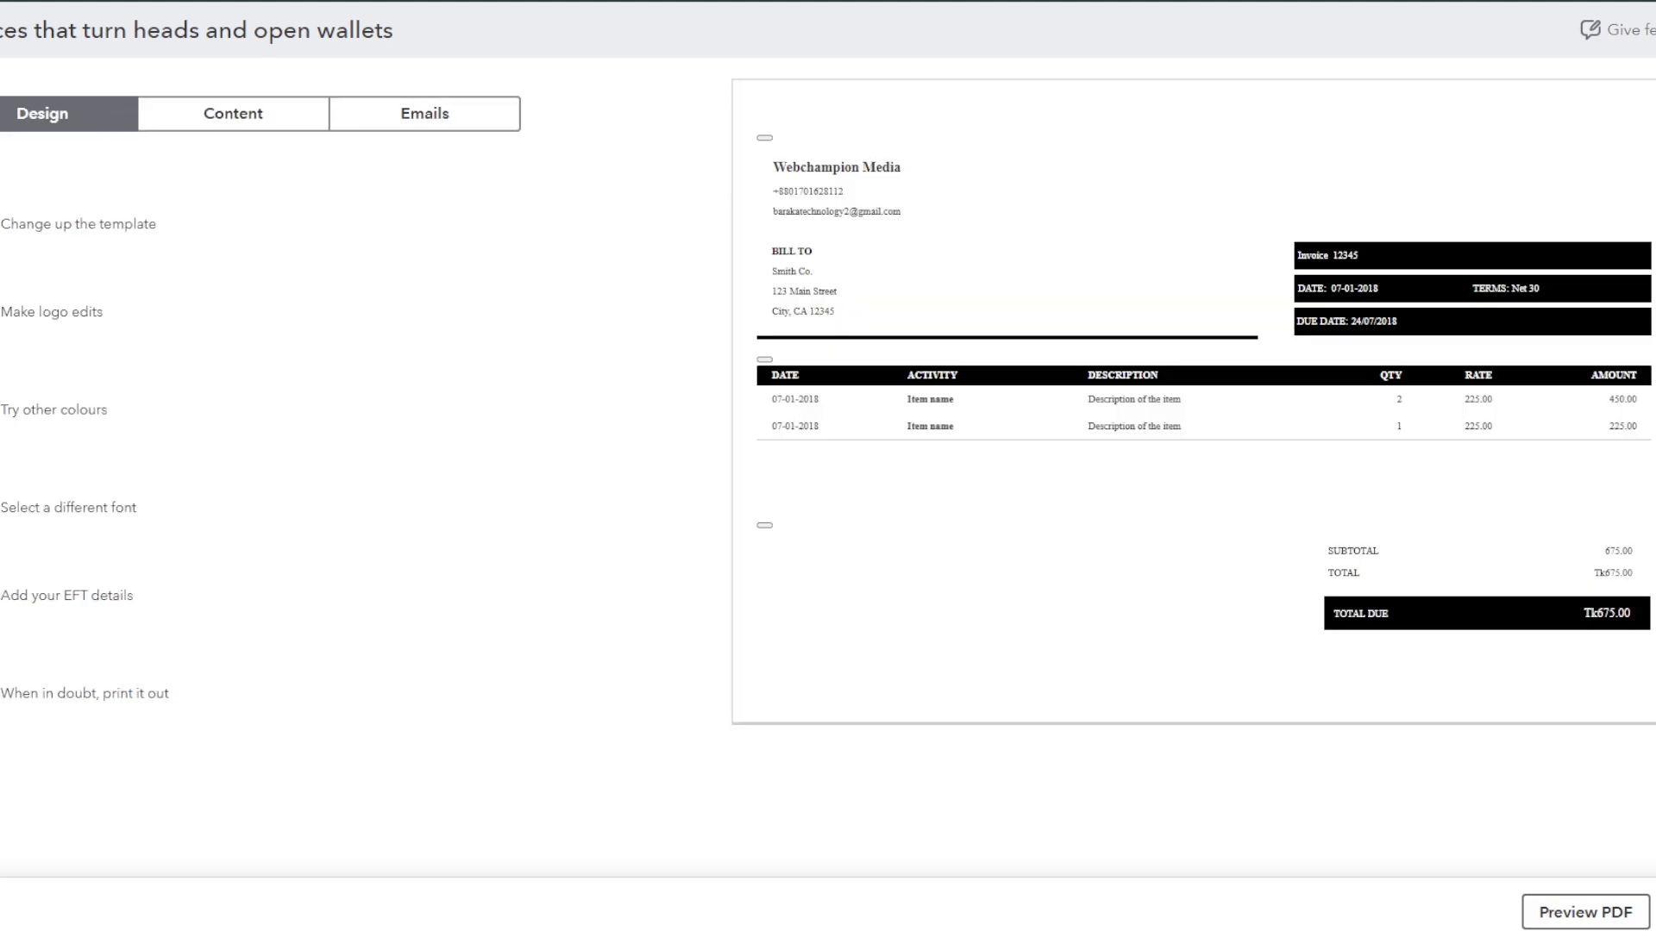
left_click(11, 520)
left_click(155, 480)
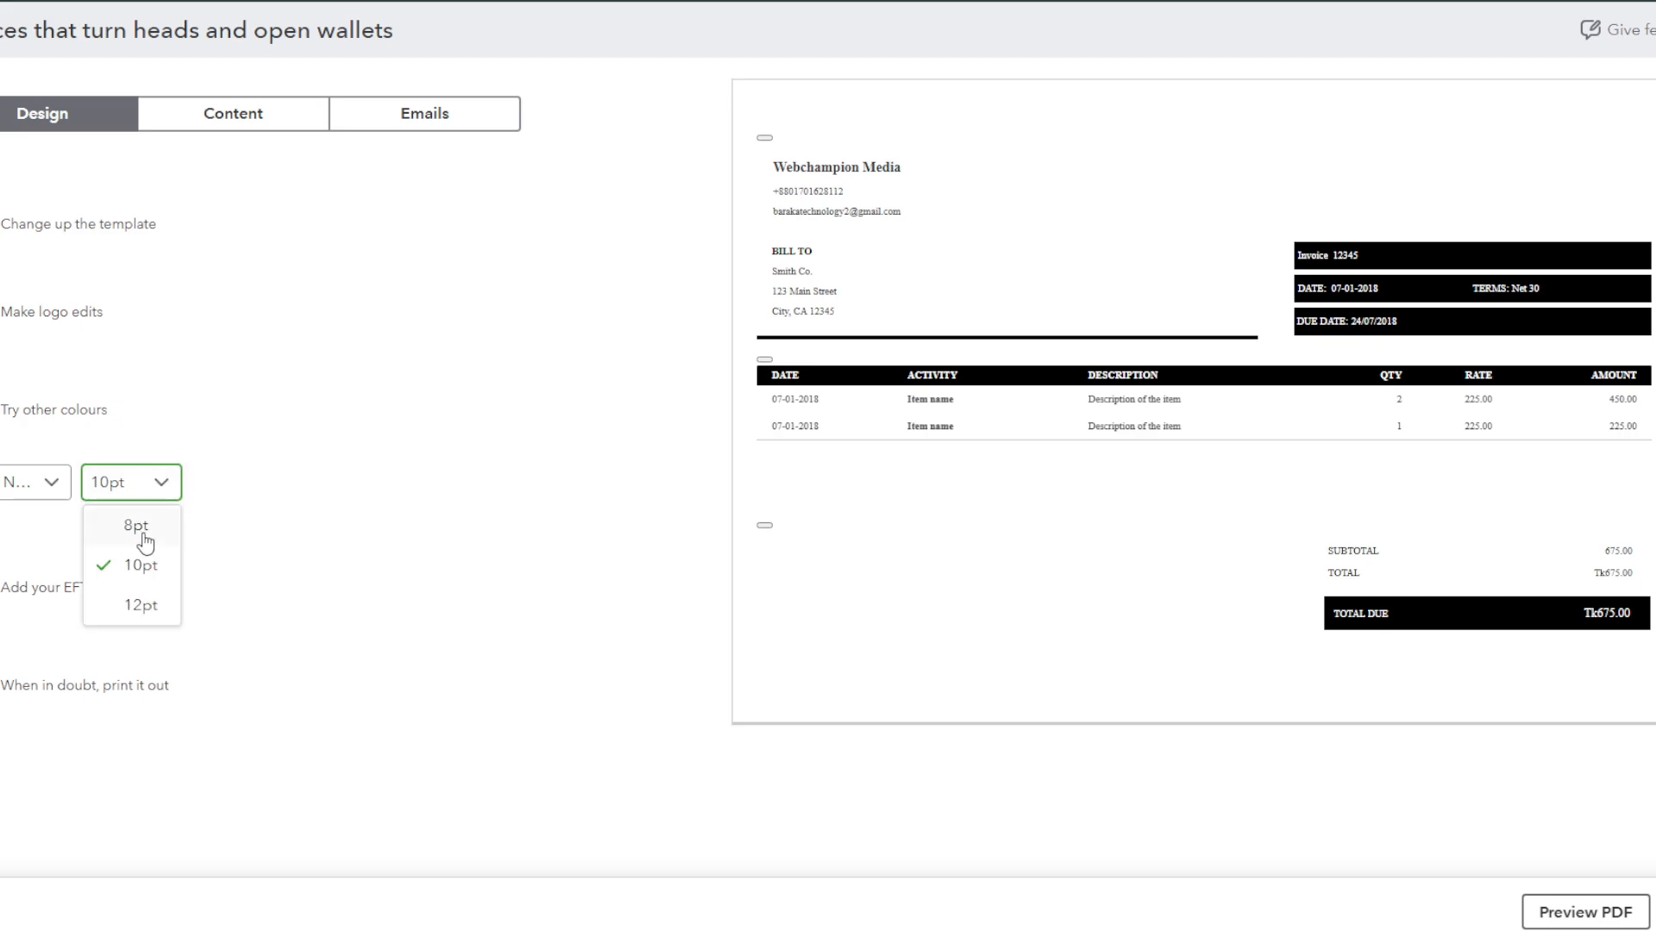
left_click(138, 528)
Step: Preview the invoice as a PDF, then save the template and return home
left_click(1617, 901)
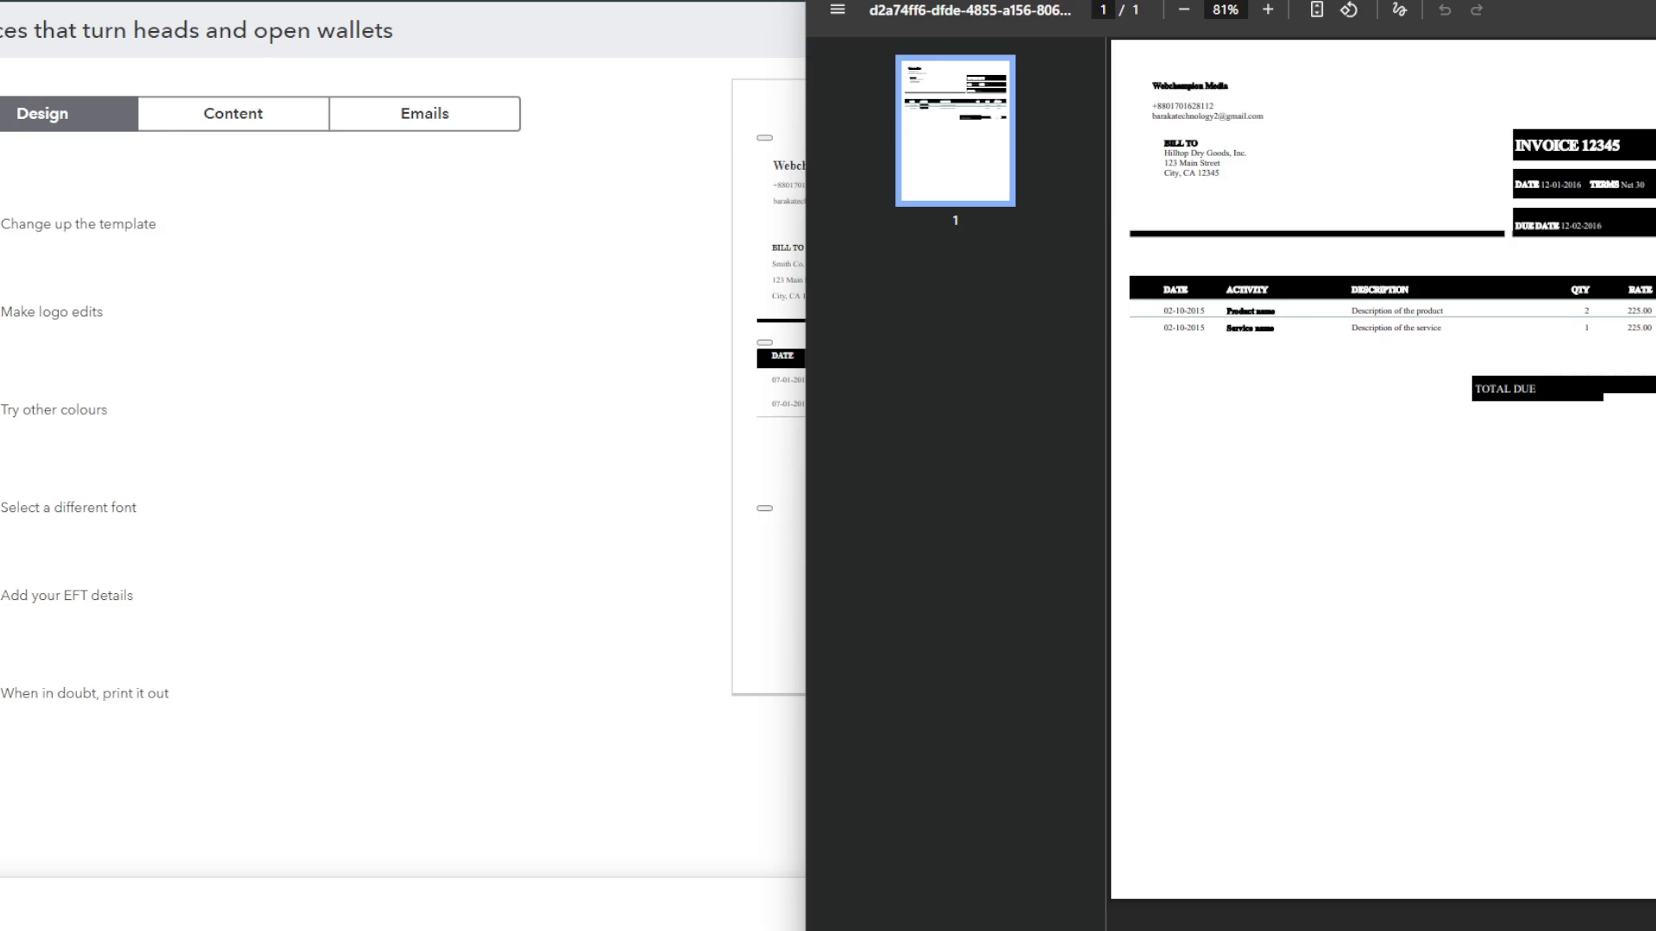
key("Escape")
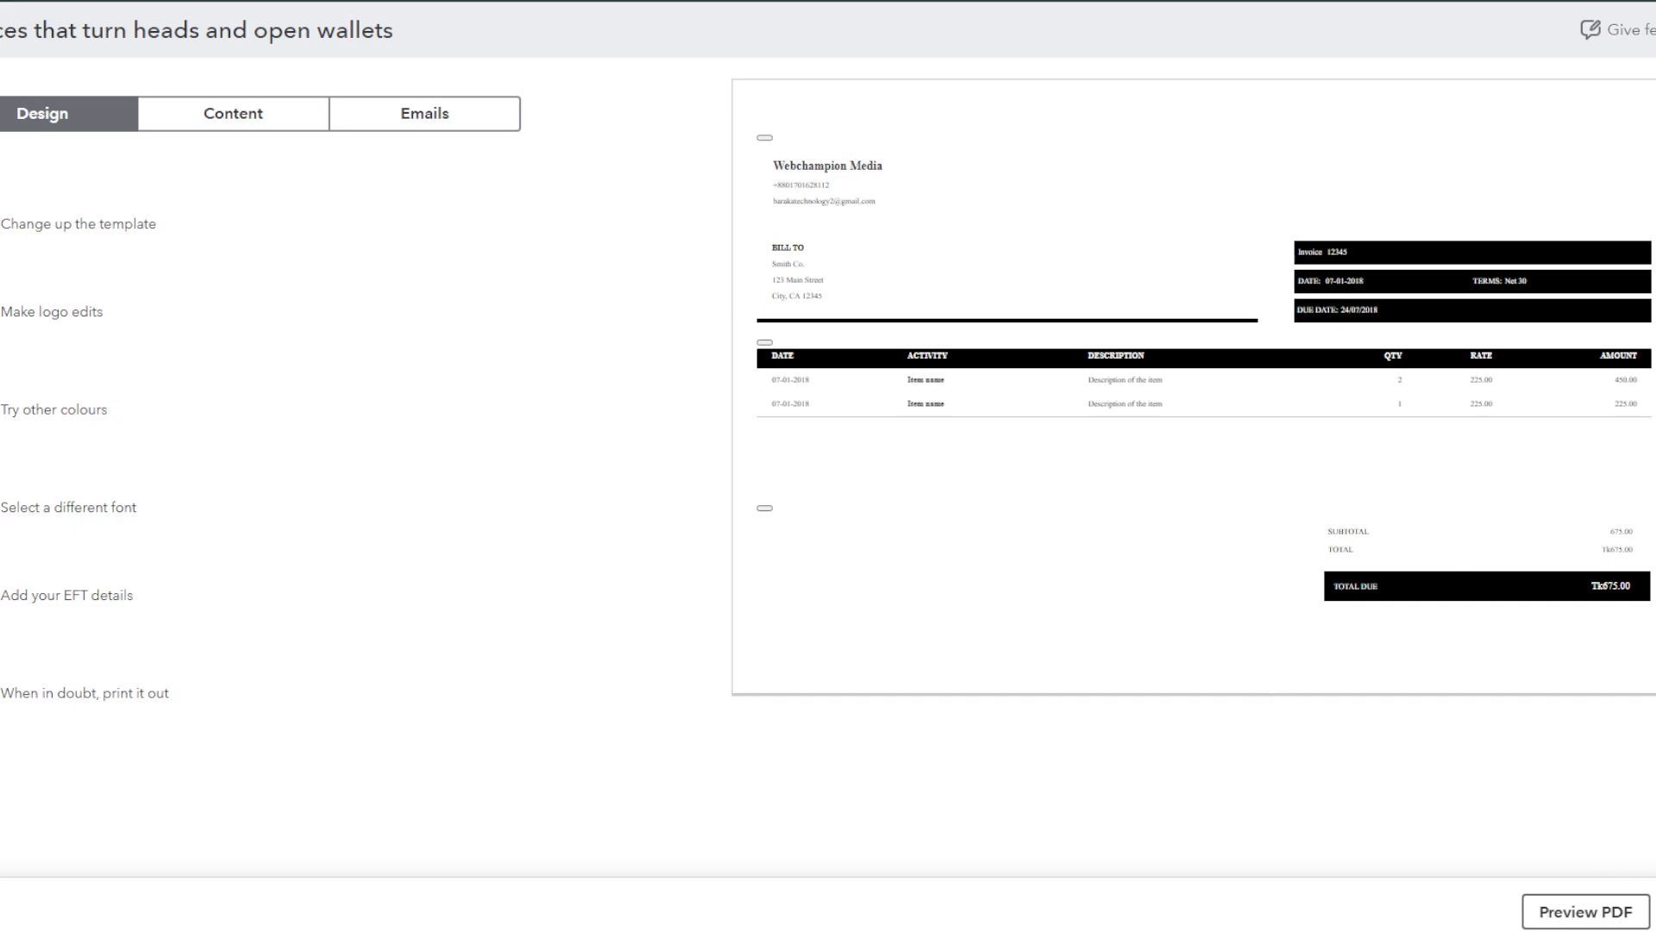
left_click(1654, 913)
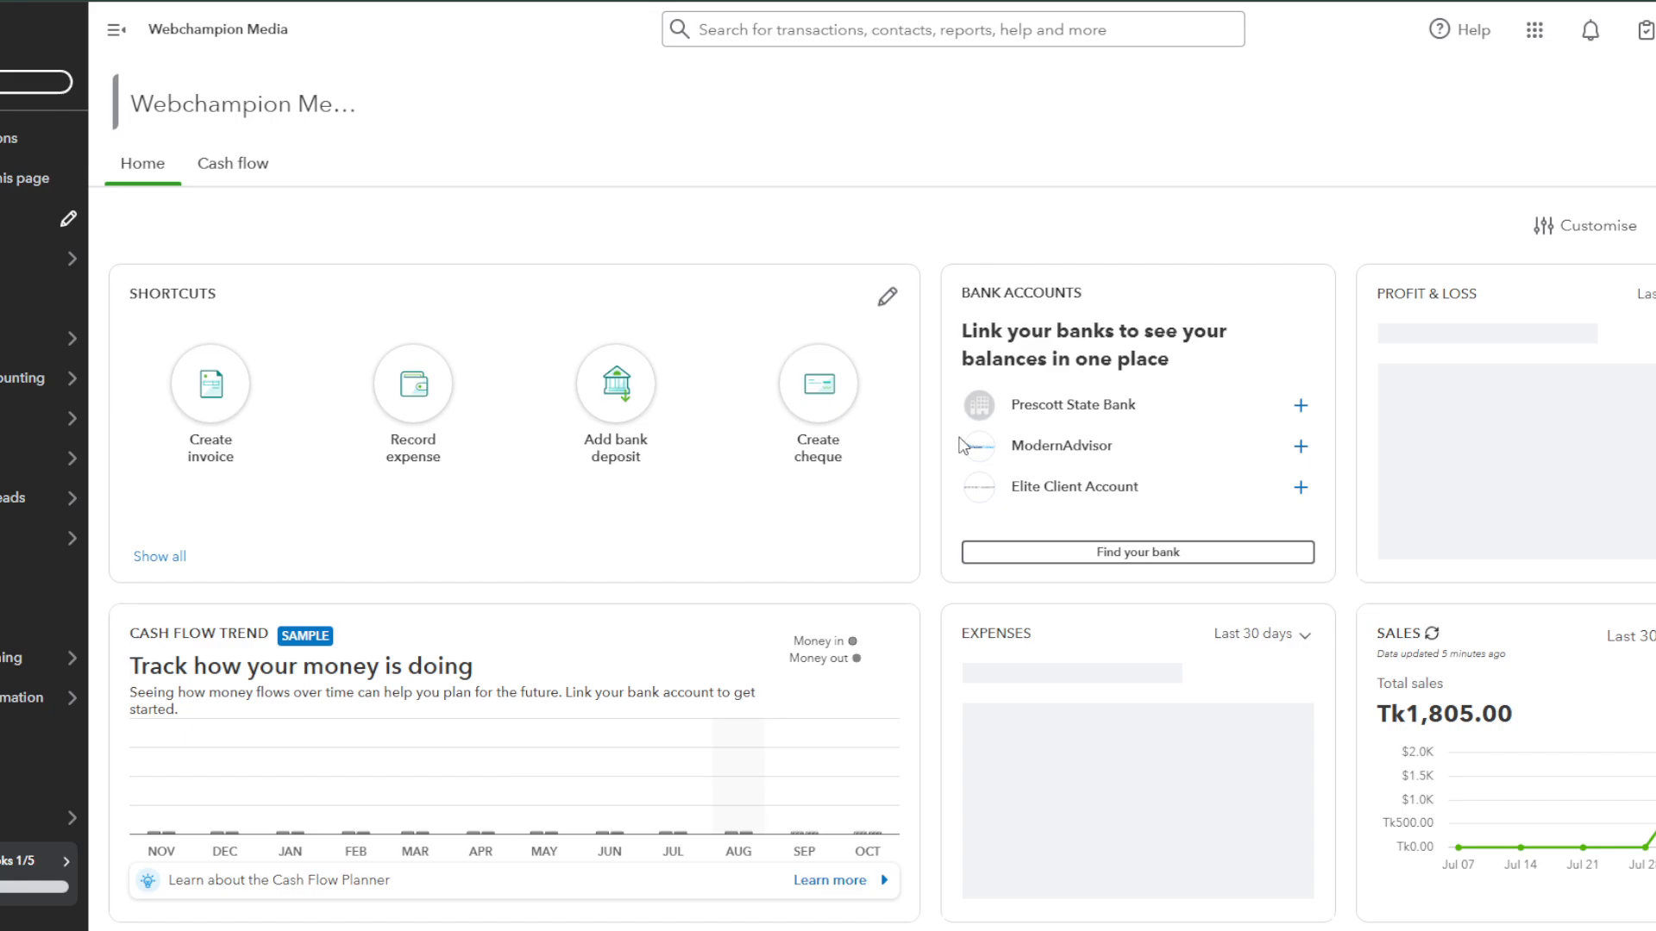